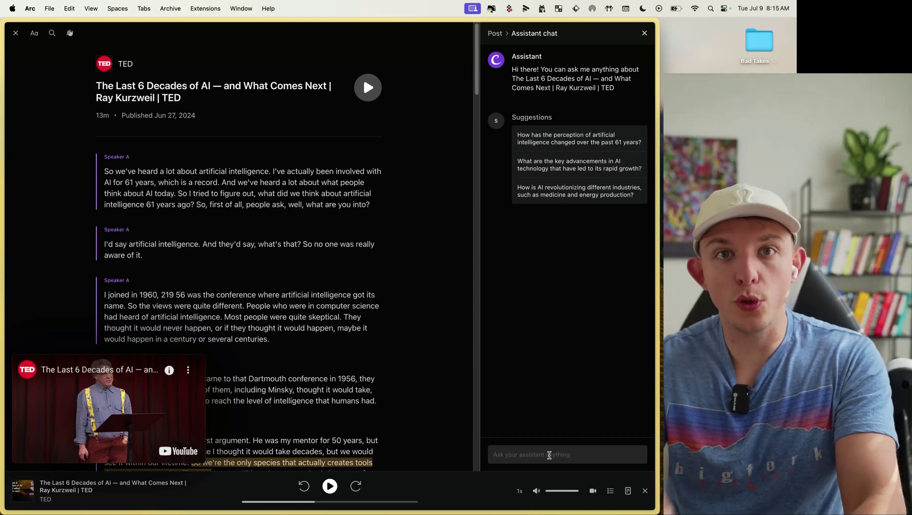
- Ask the assistant to 'Highlight key points about longevity and site sources', then open Source 1
{"action": "type", "text": "High"}
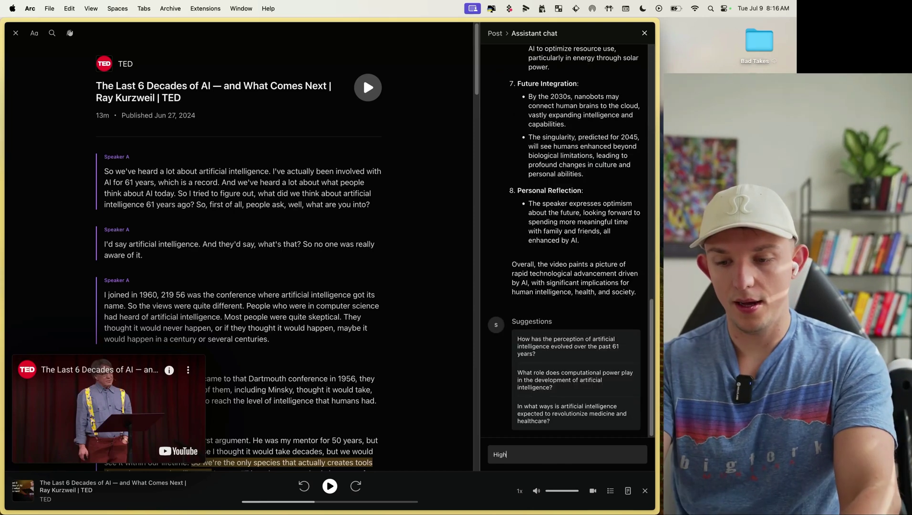
{"action": "type", "text": "light key points ab"}
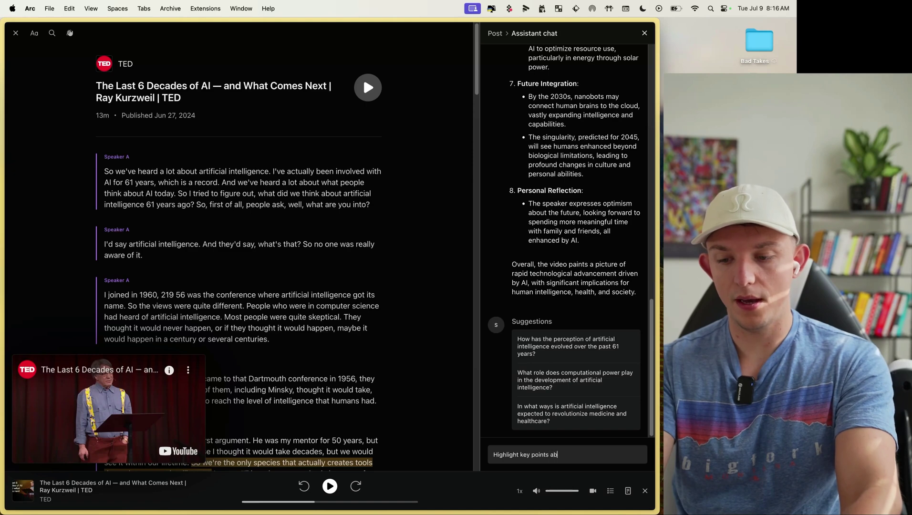
{"action": "type", "text": "out longevity and site sources"}
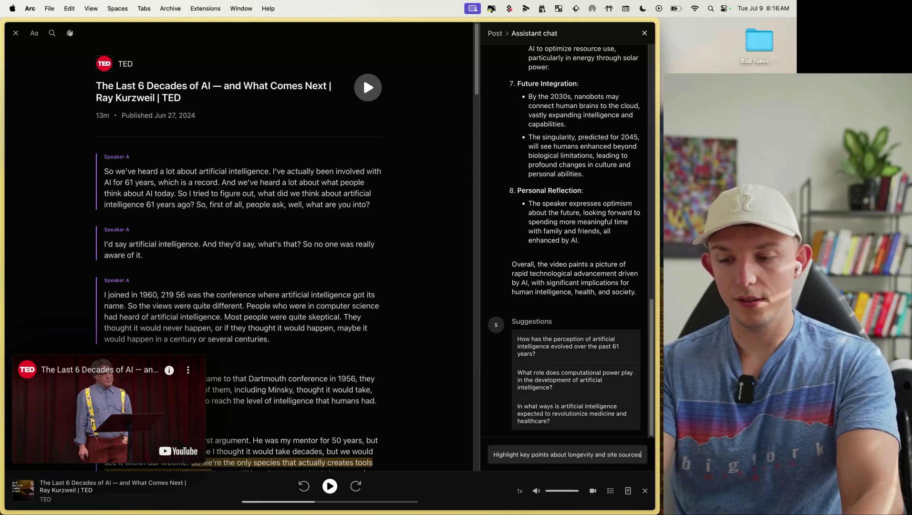
{"action": "key", "text": "Return"}
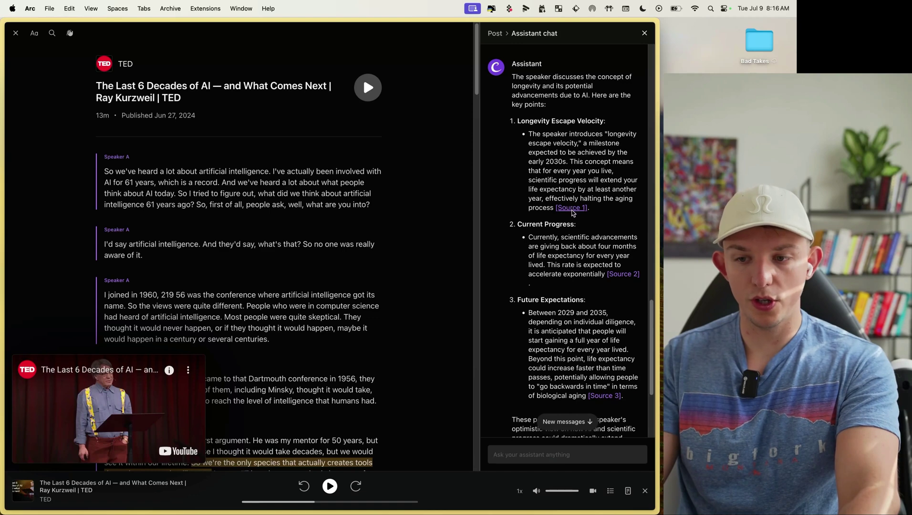
{"action": "left_click", "coordinate": [572, 211]}
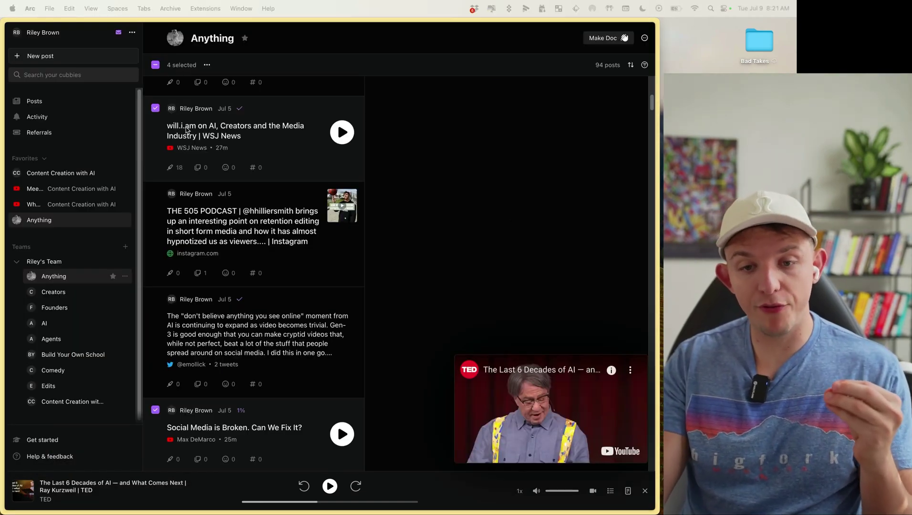
- Choose Get Cubby Doc from the actions menu of the four selected posts
{"action": "scroll", "coordinate": [186, 130], "scroll_direction": "down", "scroll_amount": 1}
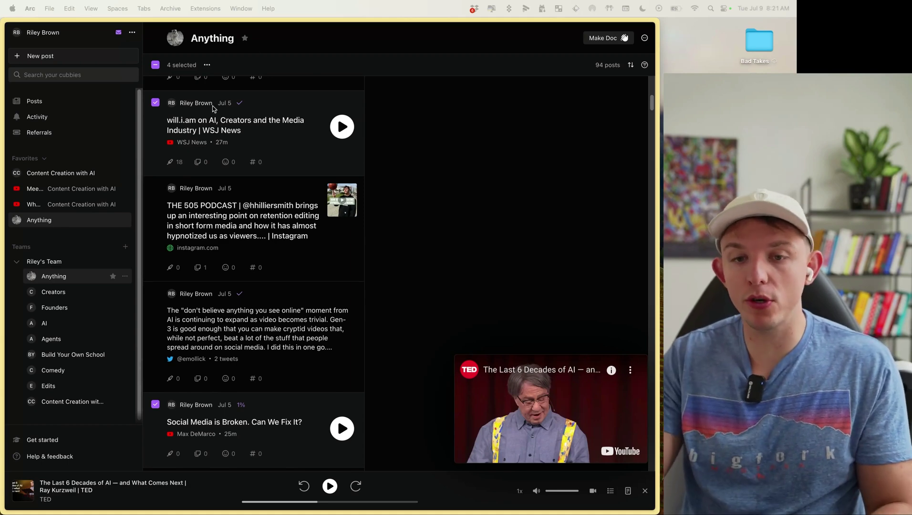
{"action": "left_click", "coordinate": [206, 64]}
{"action": "left_click", "coordinate": [239, 178]}
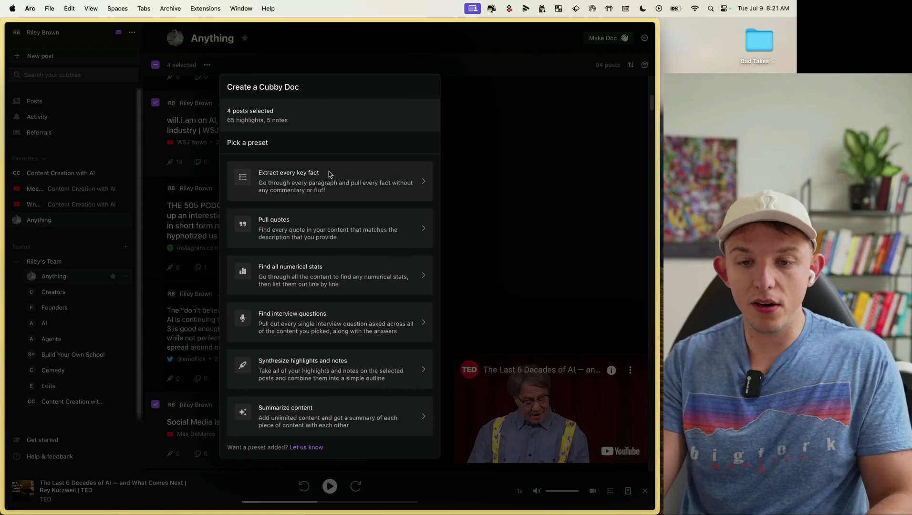
- Use the 'Extract every key fact' preset, focused on the future of content creation with AI and avatars
{"action": "left_click", "coordinate": [315, 186]}
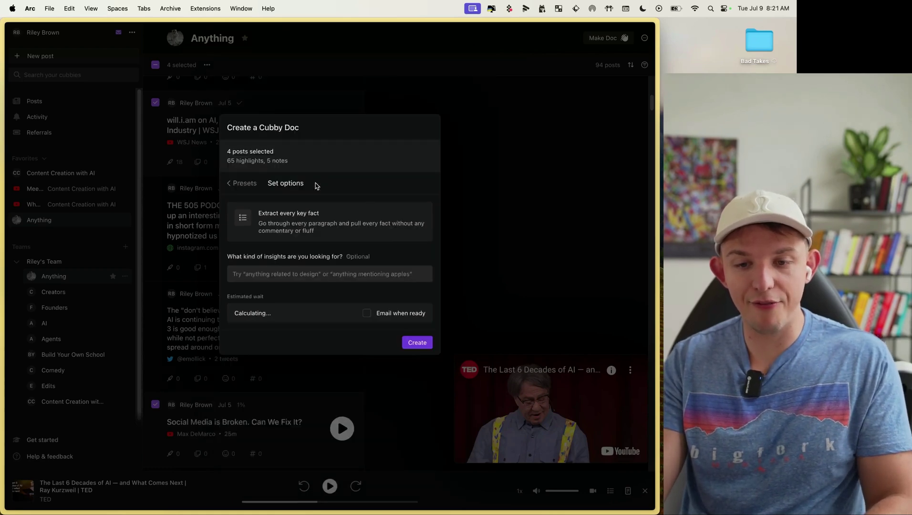
{"action": "left_click", "coordinate": [276, 275]}
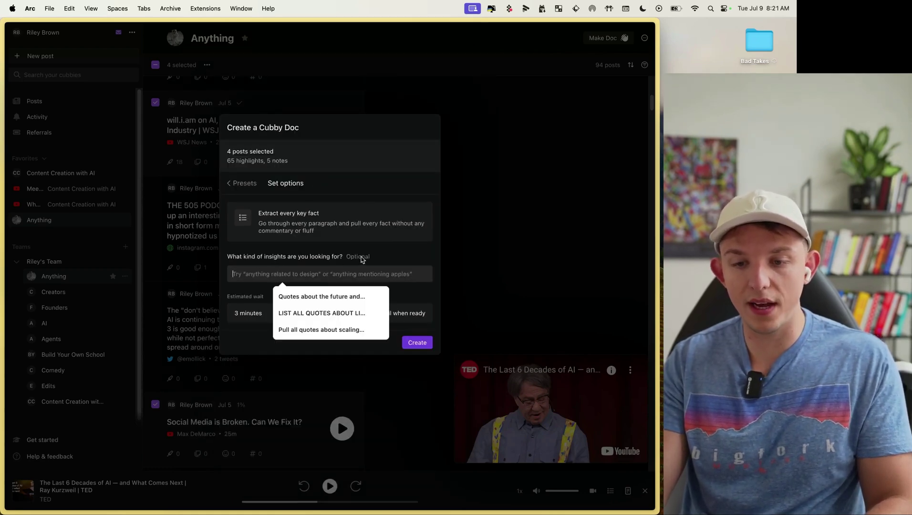
{"action": "type", "text": "The future o"}
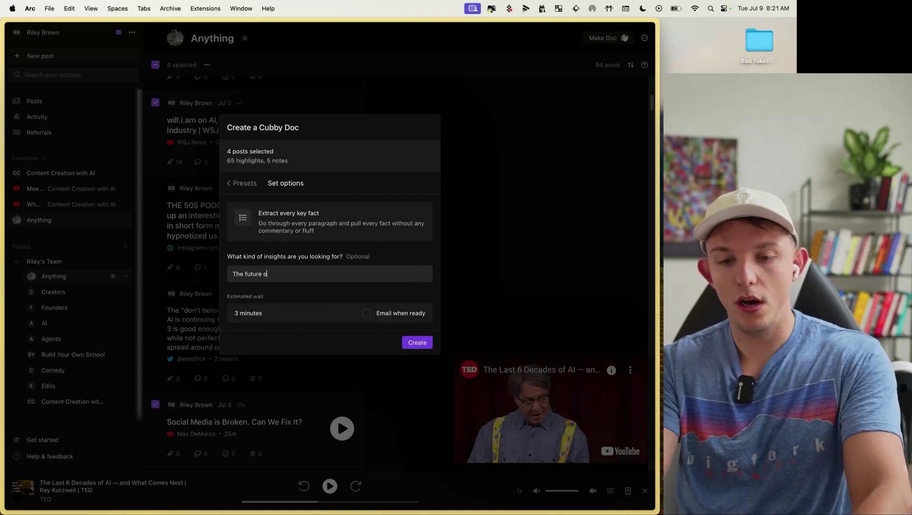
{"action": "type", "text": "f content c"}
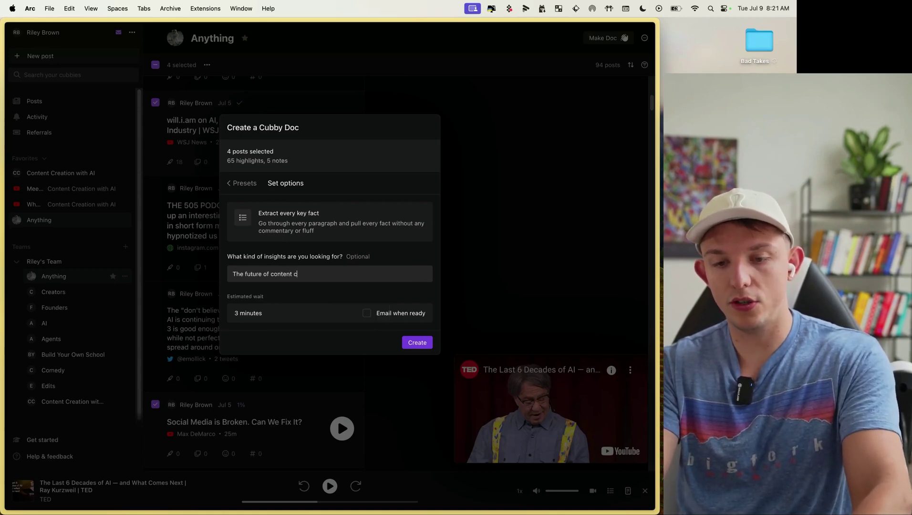
{"action": "type", "text": "reation in the world of AI"}
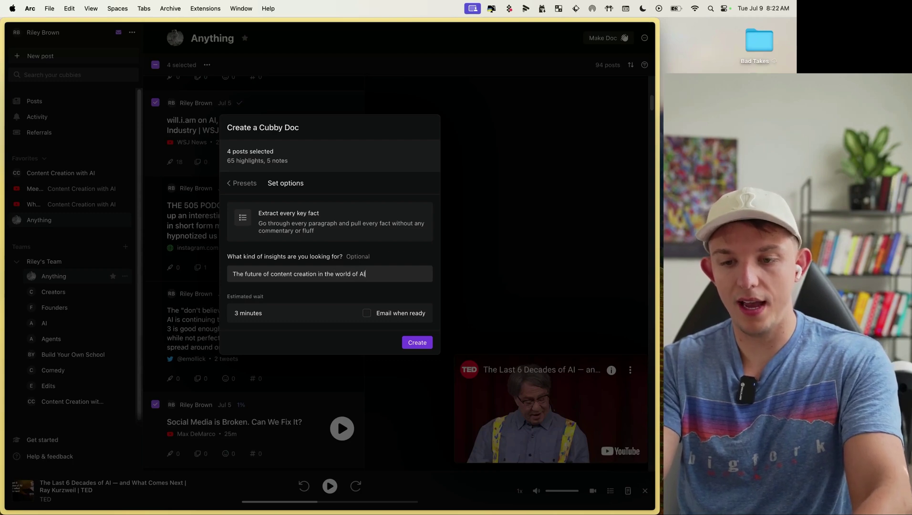
{"action": "type", "text": ", and avatar"}
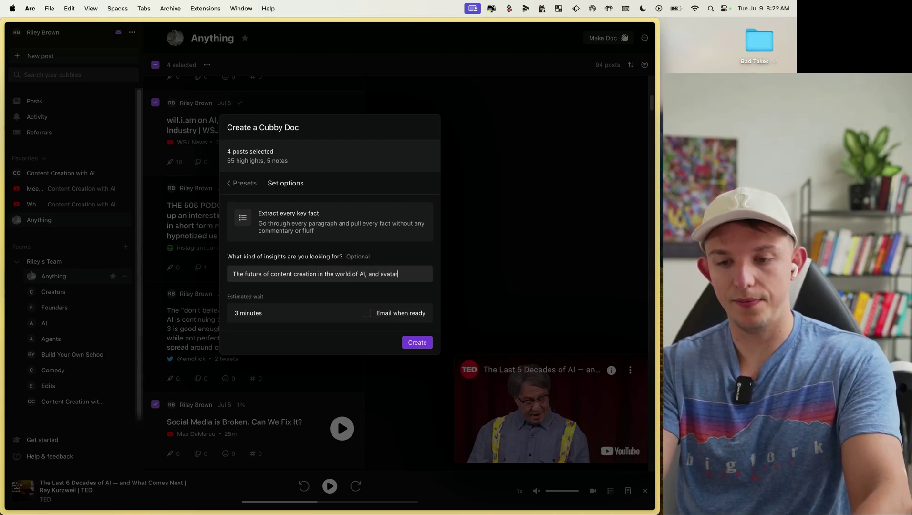
{"action": "scroll", "coordinate": [293, 138], "scroll_direction": "down", "scroll_amount": 4}
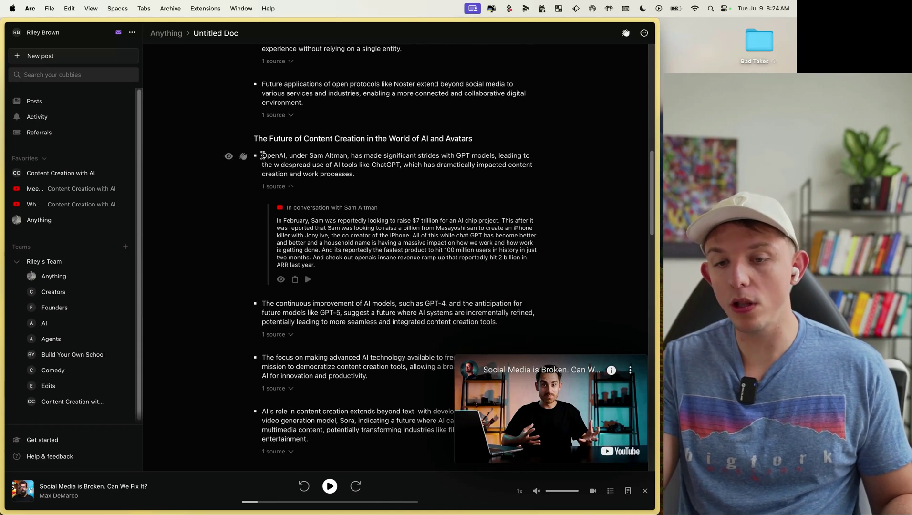
- Select the OpenAI bullet, expand the AI's role bullet's source, and play that Sam Altman clip
{"action": "left_click_drag", "start_coordinate": [262, 157], "coordinate": [358, 178]}
{"action": "scroll", "coordinate": [311, 167], "scroll_direction": "down", "scroll_amount": 5}
{"action": "left_click", "coordinate": [277, 206]}
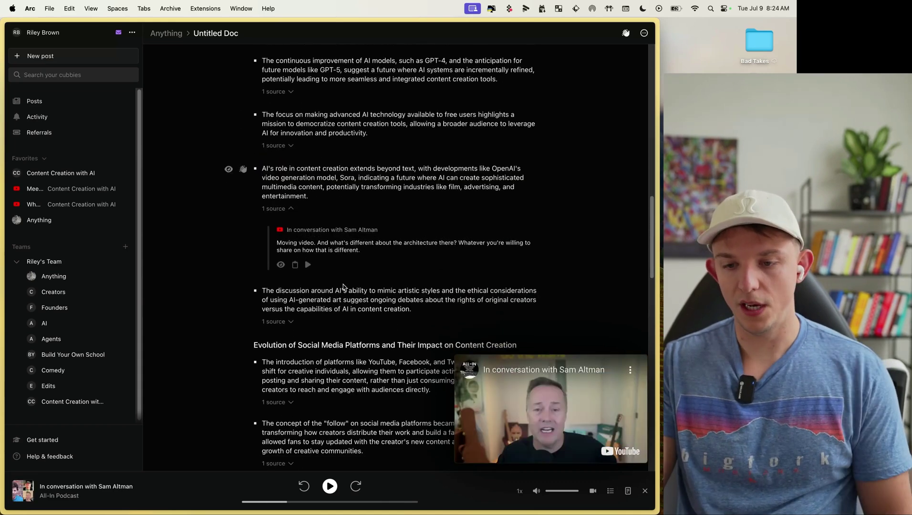
{"action": "left_click", "coordinate": [307, 263]}
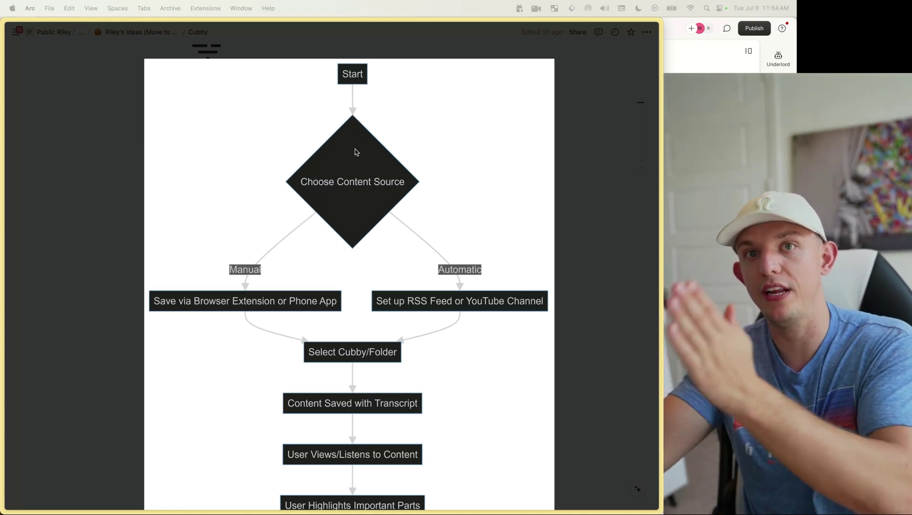
{"action": "scroll", "coordinate": [355, 149], "scroll_direction": "down", "scroll_amount": 2}
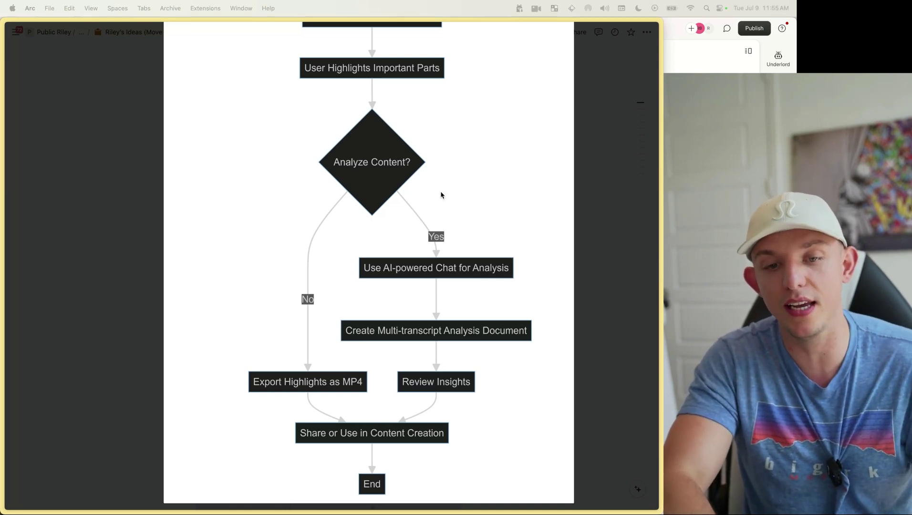
- Close the enlarged flowchart and scroll through the inline Cubby workflow diagram
{"action": "scroll", "coordinate": [440, 191], "scroll_direction": "down", "scroll_amount": 1}
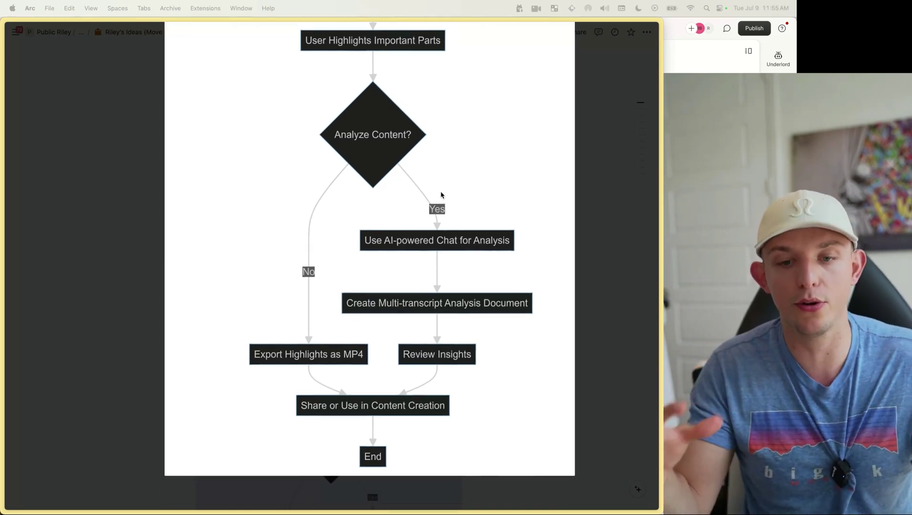
{"action": "left_click", "coordinate": [441, 192]}
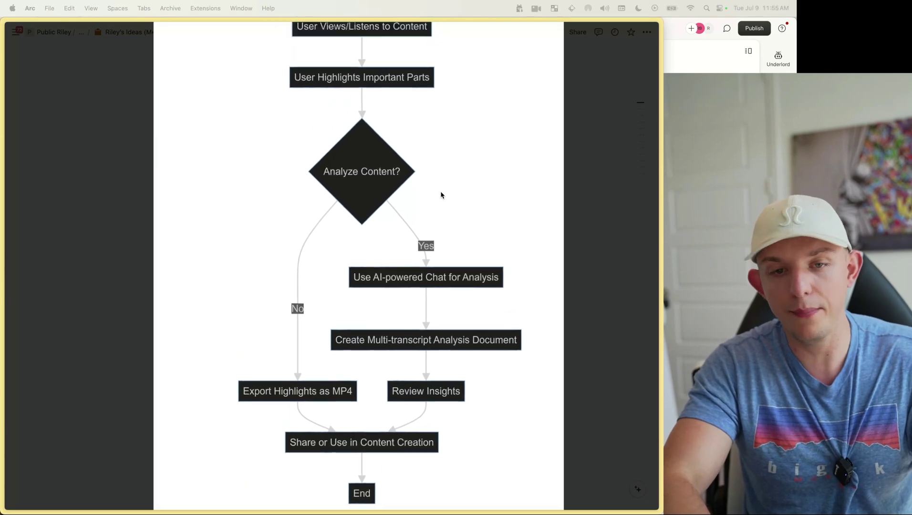
{"action": "scroll", "coordinate": [441, 193], "scroll_direction": "down", "scroll_amount": 3}
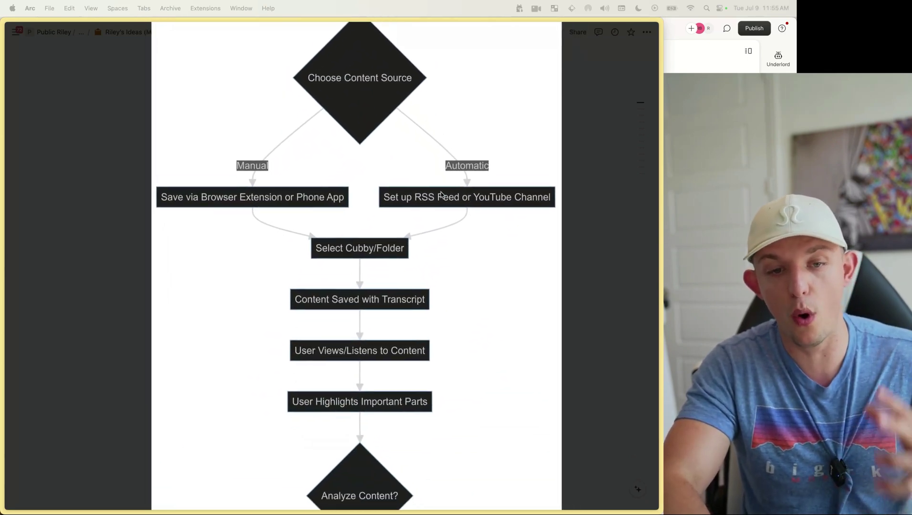
{"action": "scroll", "coordinate": [441, 191], "scroll_direction": "up", "scroll_amount": 2}
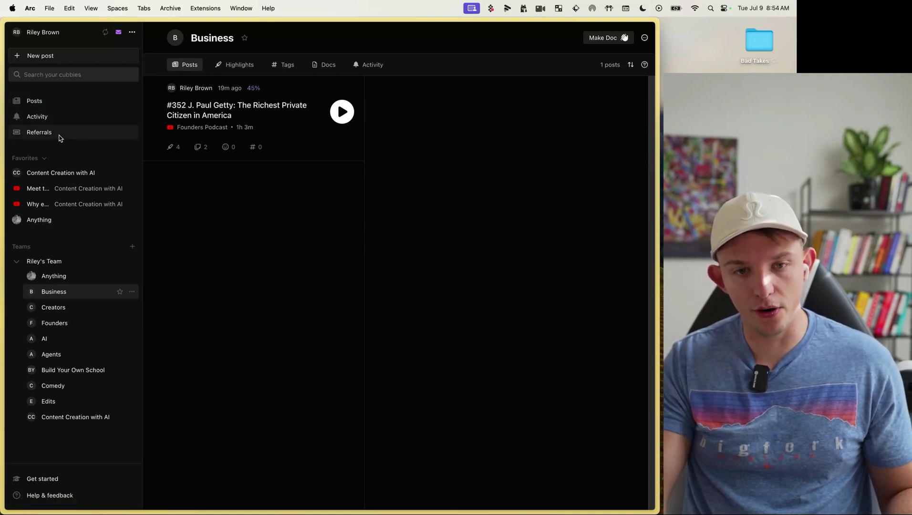
- Browse all posts and the Founders and AI cubbies, then name a new team cubby 'Business 2'
{"action": "left_click", "coordinate": [57, 101]}
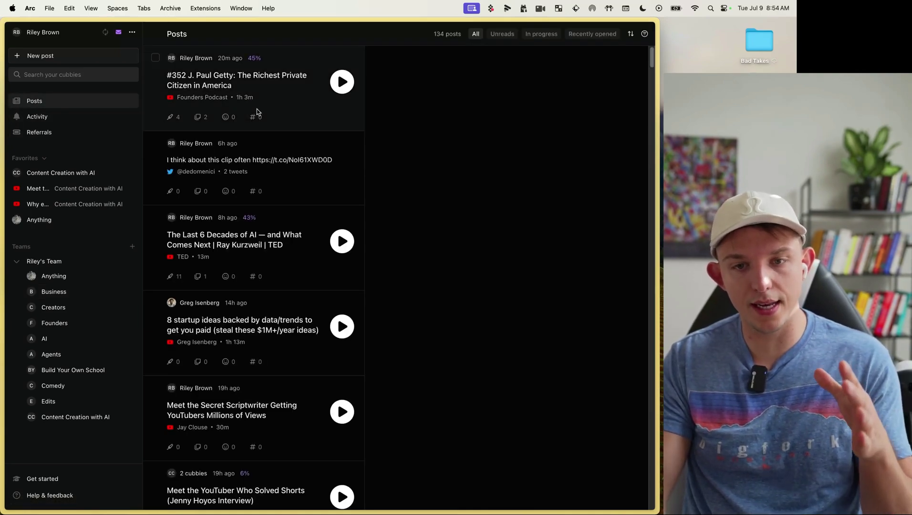
{"action": "scroll", "coordinate": [257, 110], "scroll_direction": "down", "scroll_amount": 10}
{"action": "scroll", "coordinate": [257, 110], "scroll_direction": "up", "scroll_amount": 10}
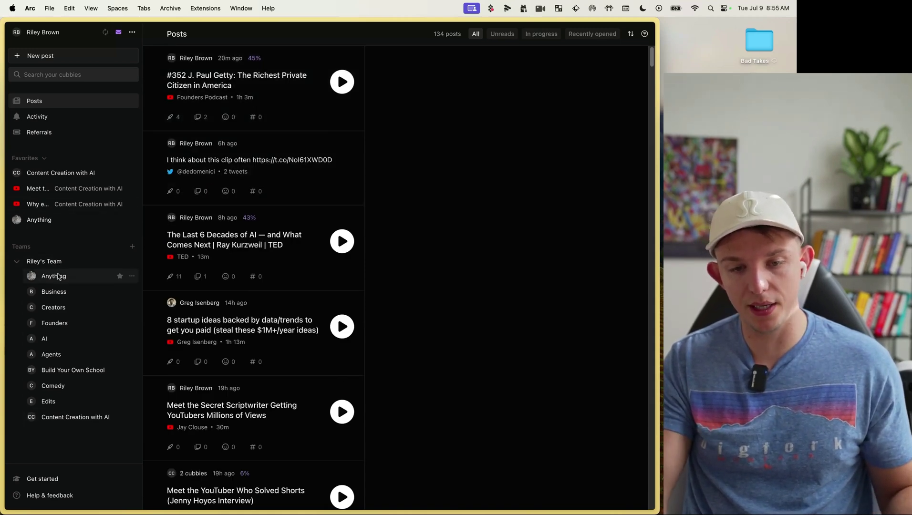
{"action": "left_click", "coordinate": [69, 327]}
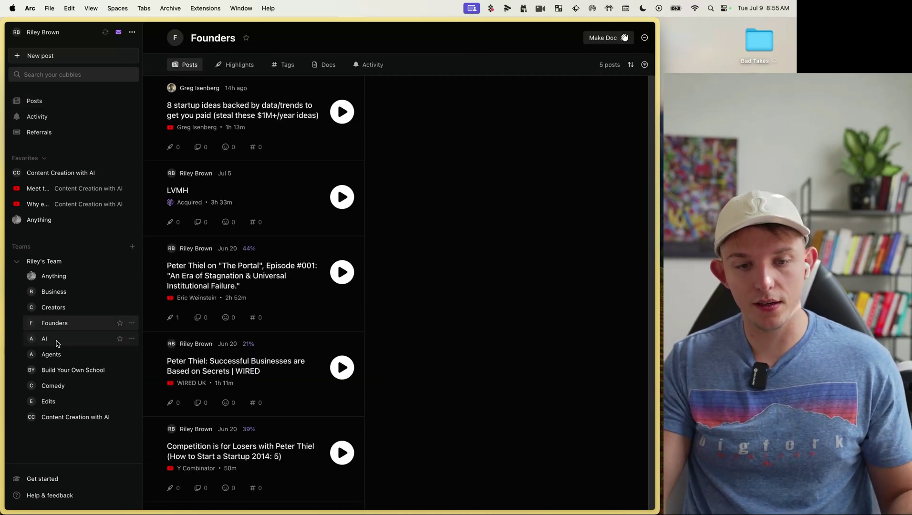
{"action": "left_click", "coordinate": [56, 342]}
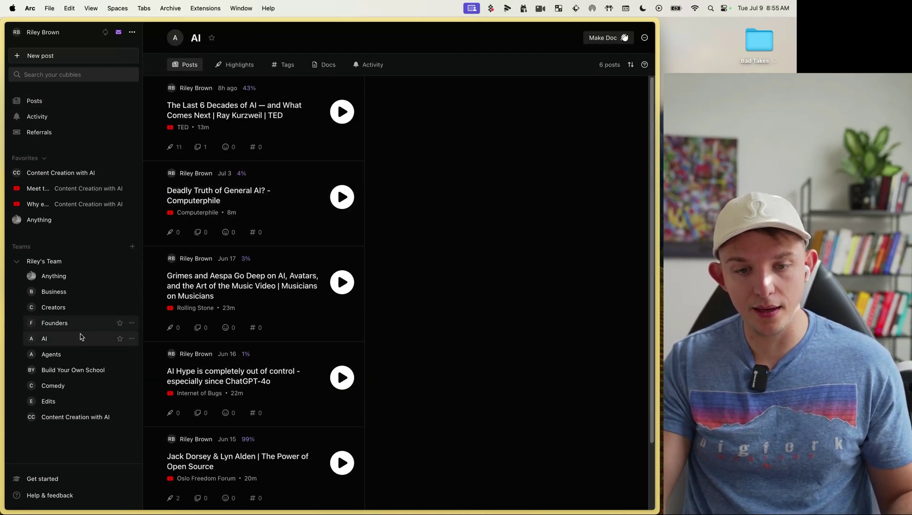
{"action": "left_click", "coordinate": [120, 262]}
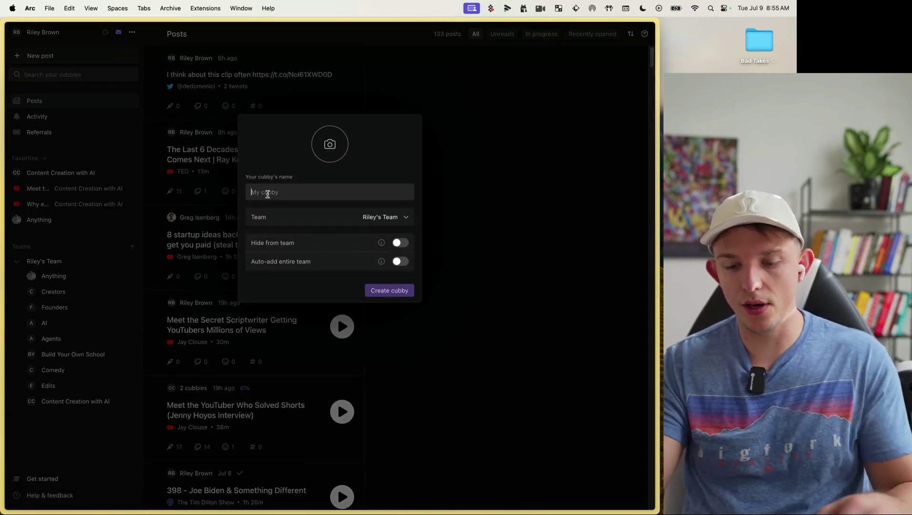
{"action": "type", "text": "Business 2"}
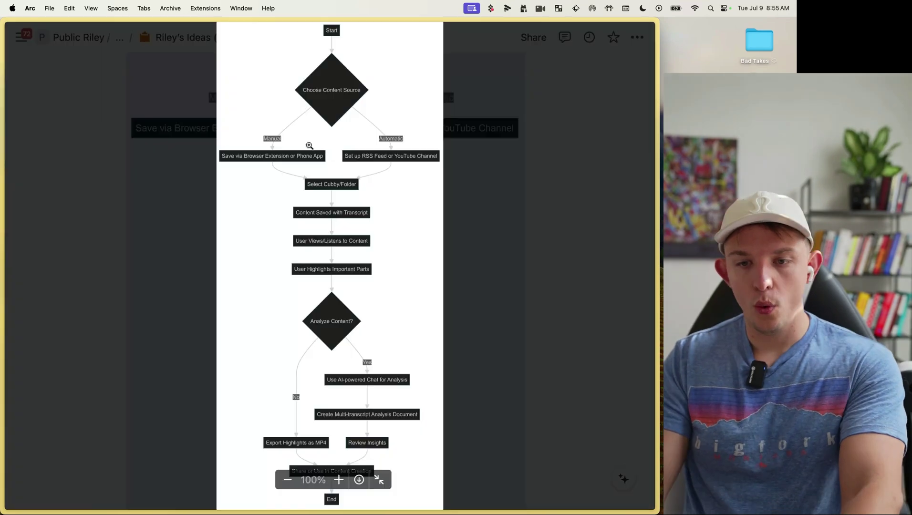
- Zoom into the flowchart image to inspect it, then close the image viewer
{"action": "left_click", "coordinate": [331, 144]}
{"action": "scroll", "coordinate": [331, 144], "scroll_direction": "up", "scroll_amount": 5}
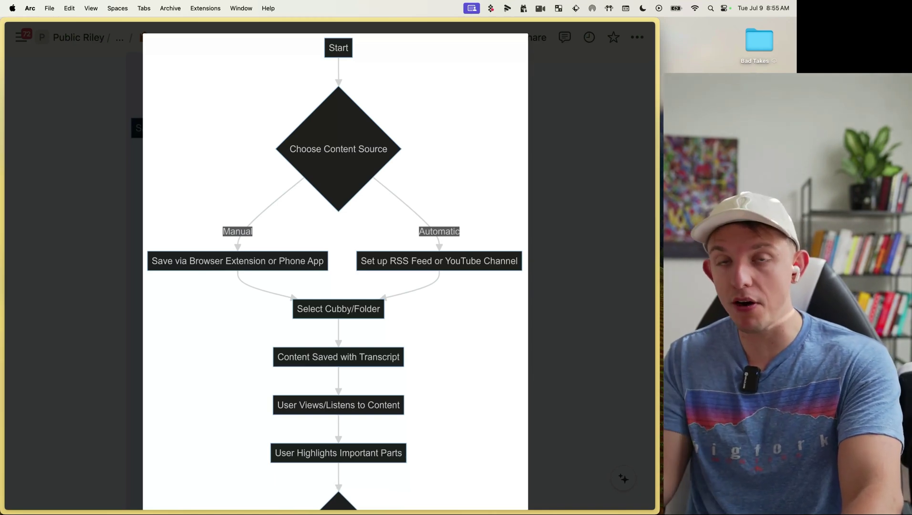
{"action": "mouse_move", "coordinate": [412, 246]}
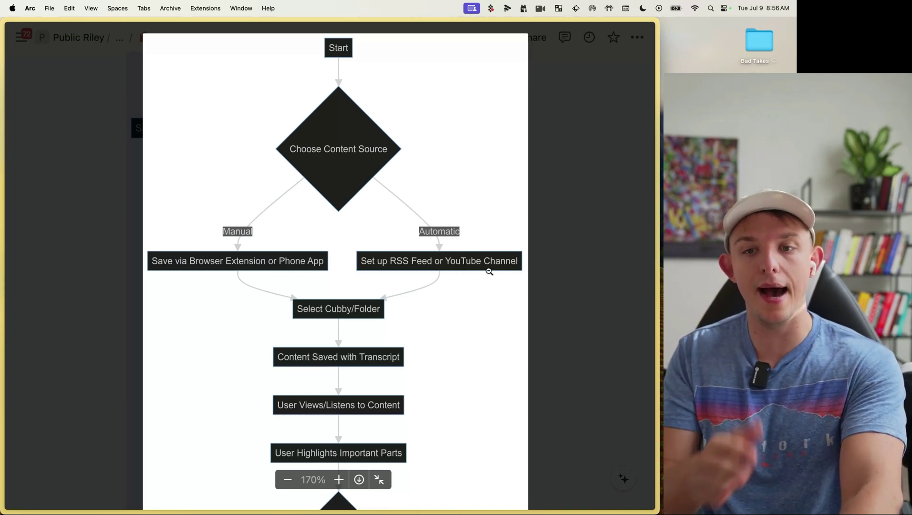
{"action": "left_click", "coordinate": [96, 283]}
- Open Business 2 and subscribe it to the Y Combinator YouTube channel via a new integration
{"action": "mouse_move", "coordinate": [9, 279]}
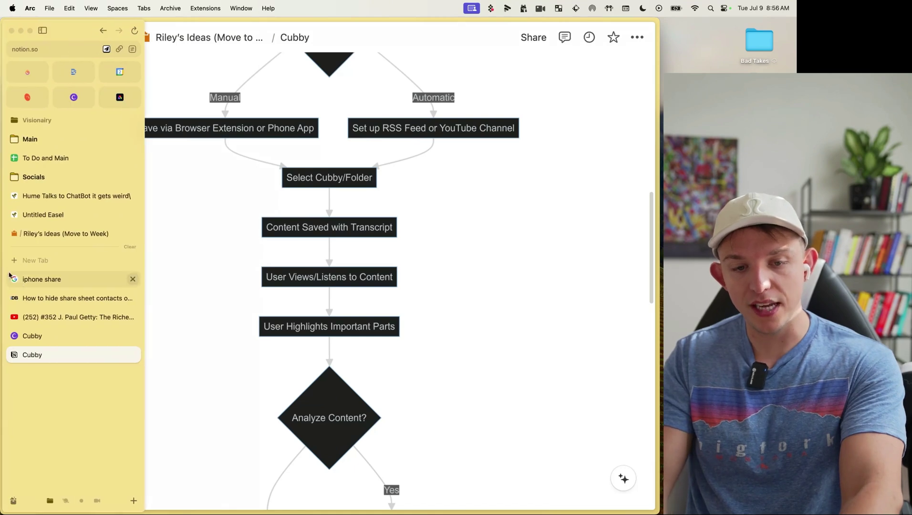
{"action": "left_click", "coordinate": [43, 333]}
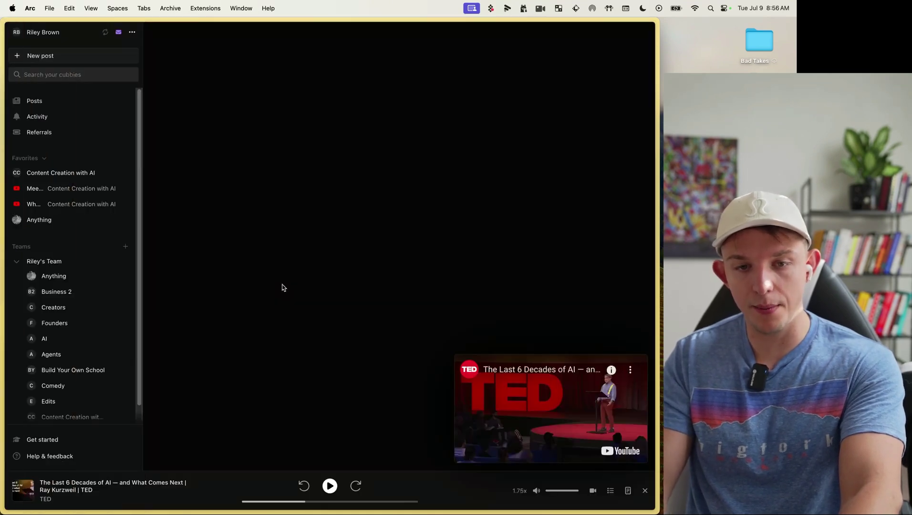
{"action": "left_click", "coordinate": [62, 291]}
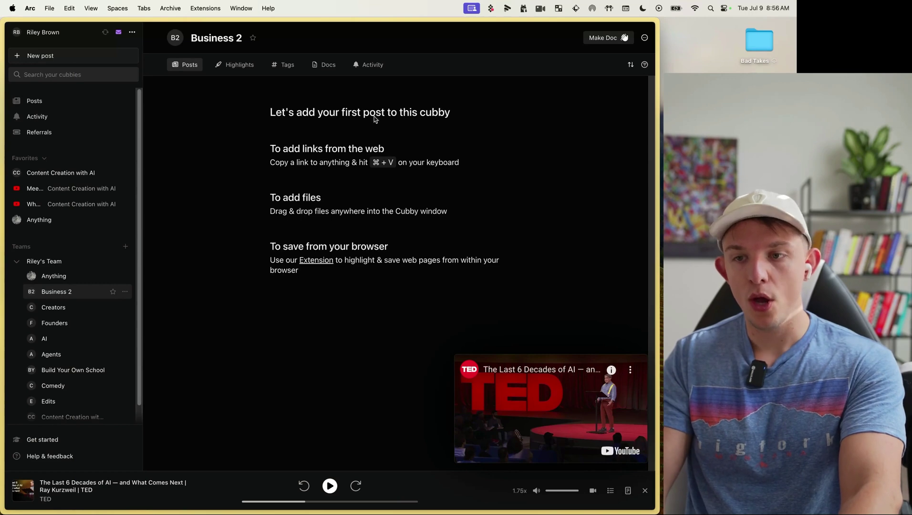
{"action": "left_click", "coordinate": [644, 38]}
{"action": "left_click", "coordinate": [582, 98]}
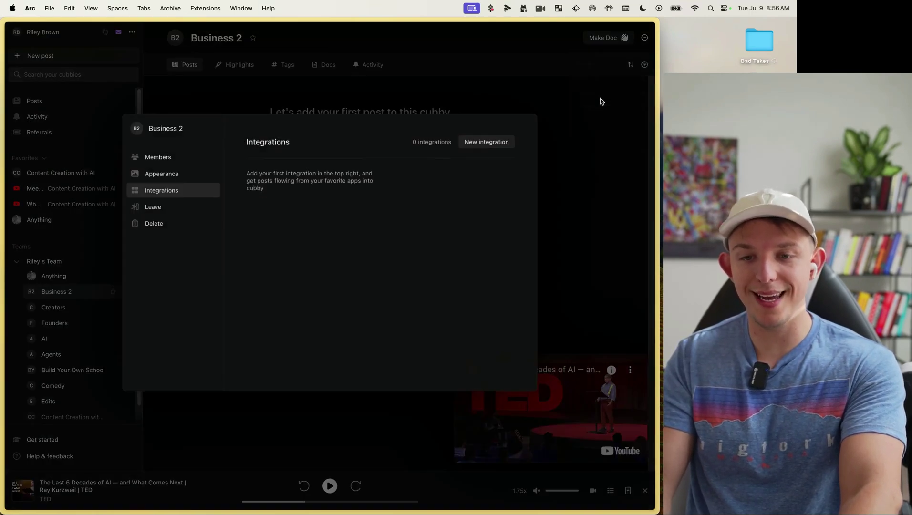
{"action": "left_click", "coordinate": [480, 143]}
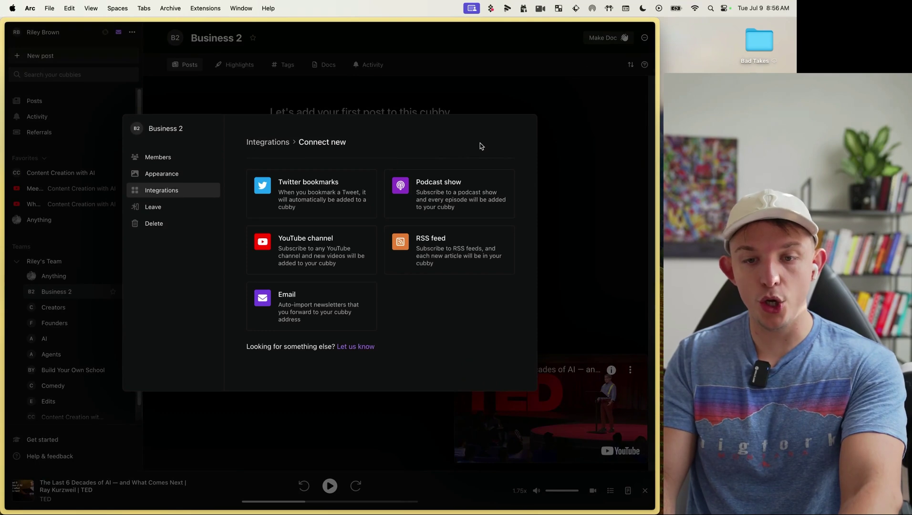
{"action": "left_click", "coordinate": [331, 244]}
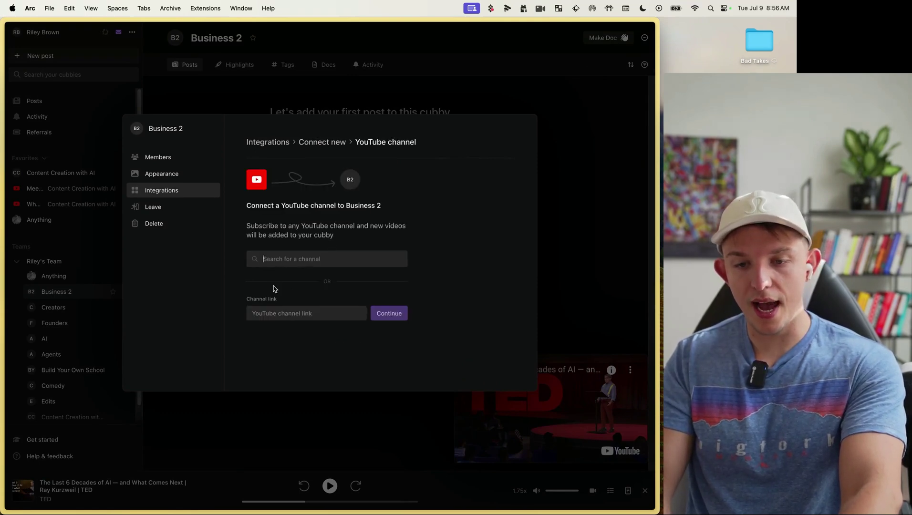
{"action": "type", "text": "Y comb"}
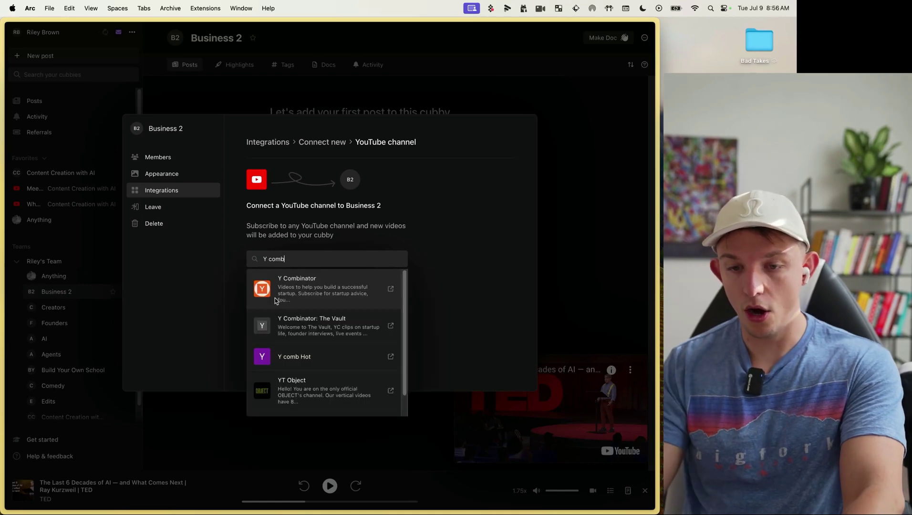
{"action": "left_click", "coordinate": [305, 295]}
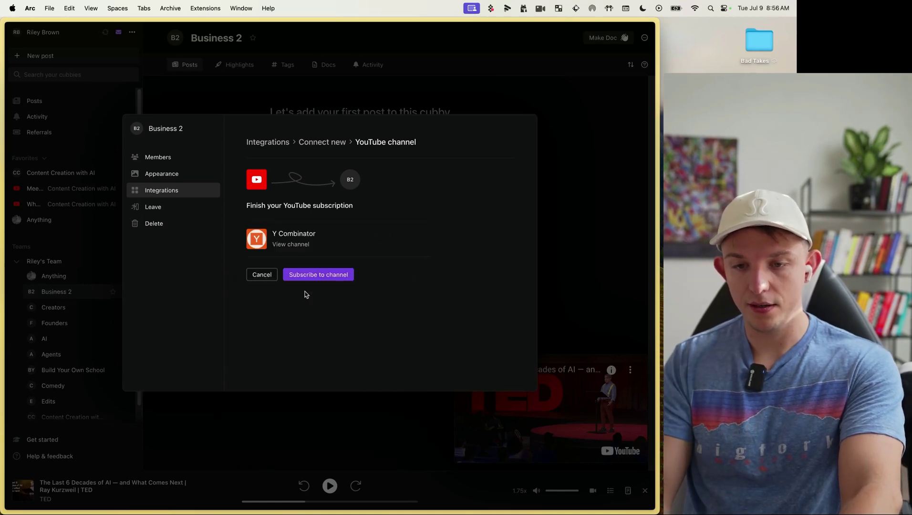
{"action": "left_click", "coordinate": [311, 280]}
- Add a second YouTube integration for Founders Podcast and close the cubby settings
{"action": "left_click", "coordinate": [485, 142]}
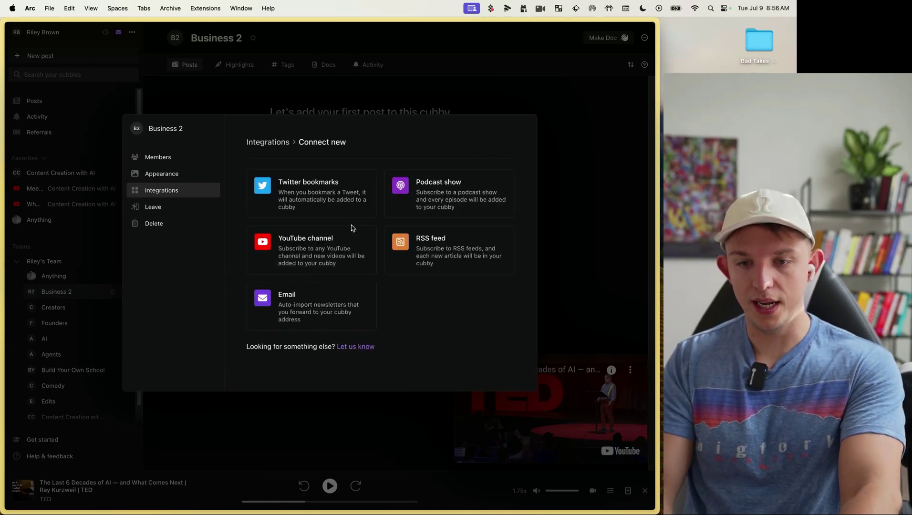
{"action": "left_click", "coordinate": [328, 248]}
{"action": "type", "text": "founders"}
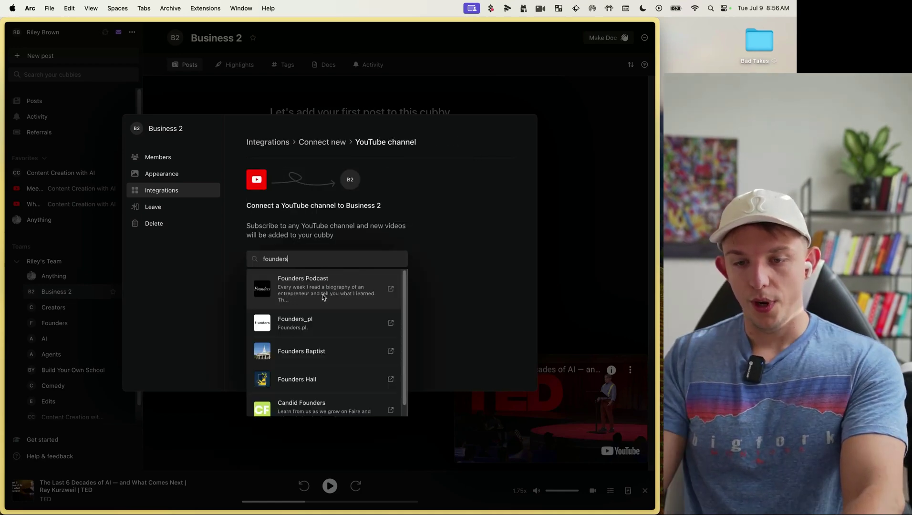
{"action": "left_click", "coordinate": [294, 293]}
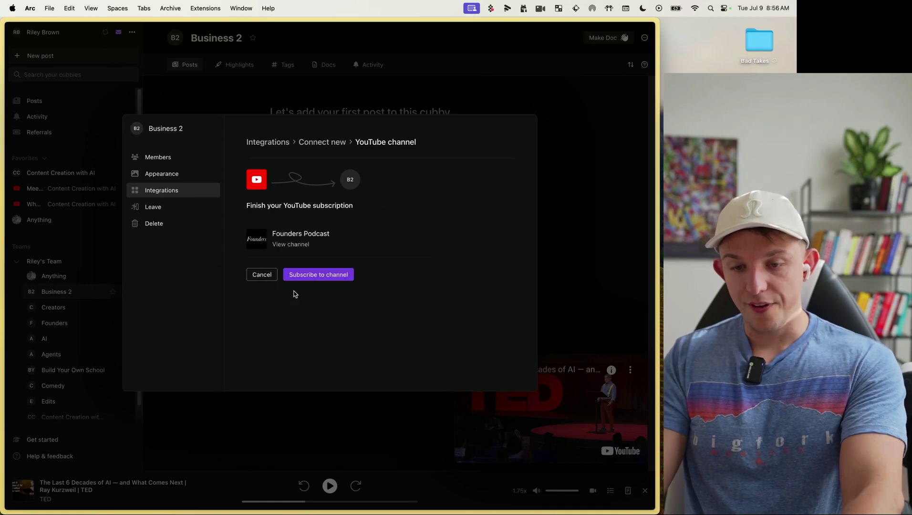
{"action": "left_click", "coordinate": [320, 276]}
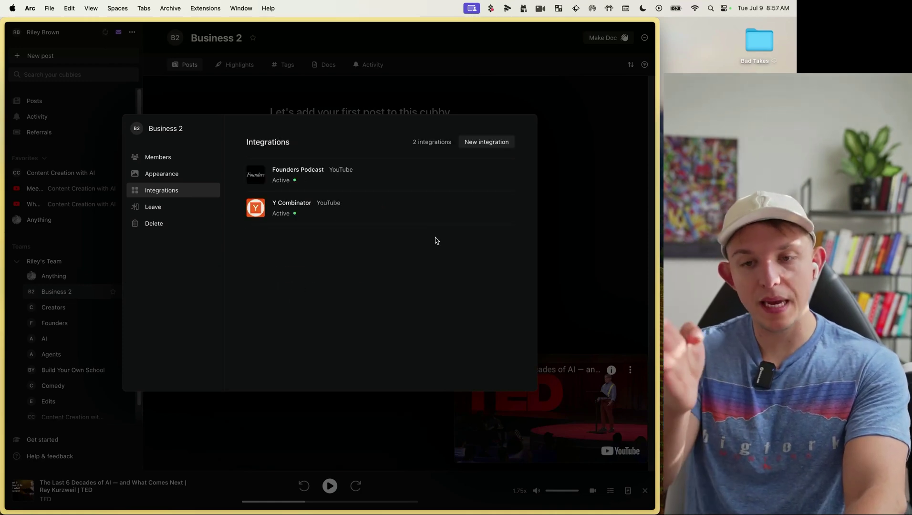
{"action": "left_click", "coordinate": [582, 220]}
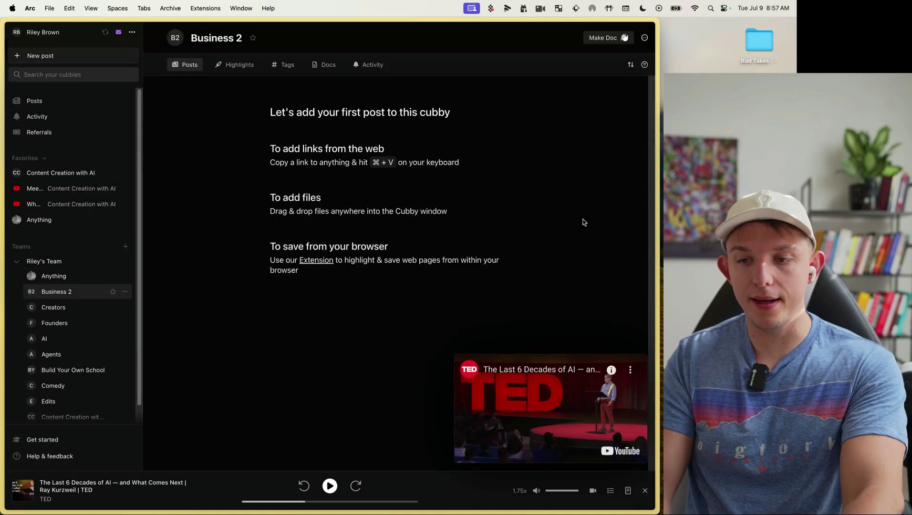
- Copy the '10 People + AI = Billion Dollar Company?' video link and save it as a Business 2 post
{"action": "mouse_move", "coordinate": [3, 315]}
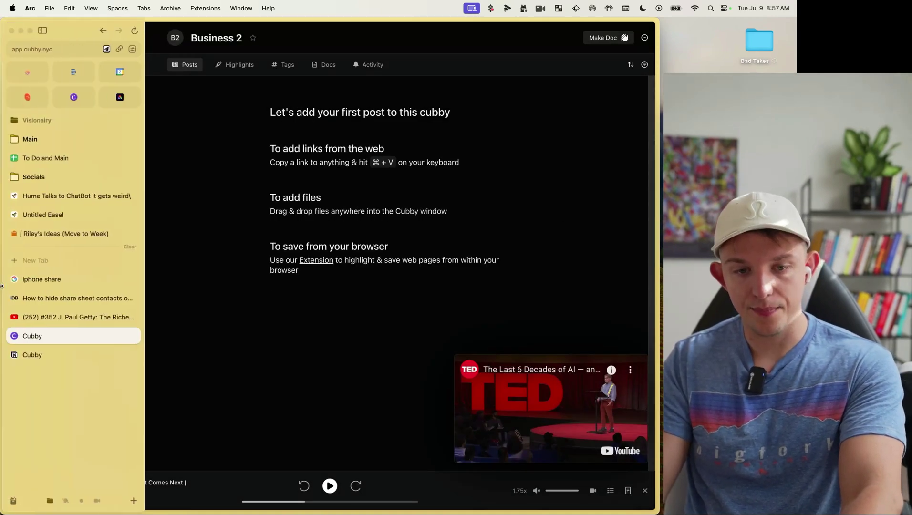
{"action": "left_click", "coordinate": [69, 322]}
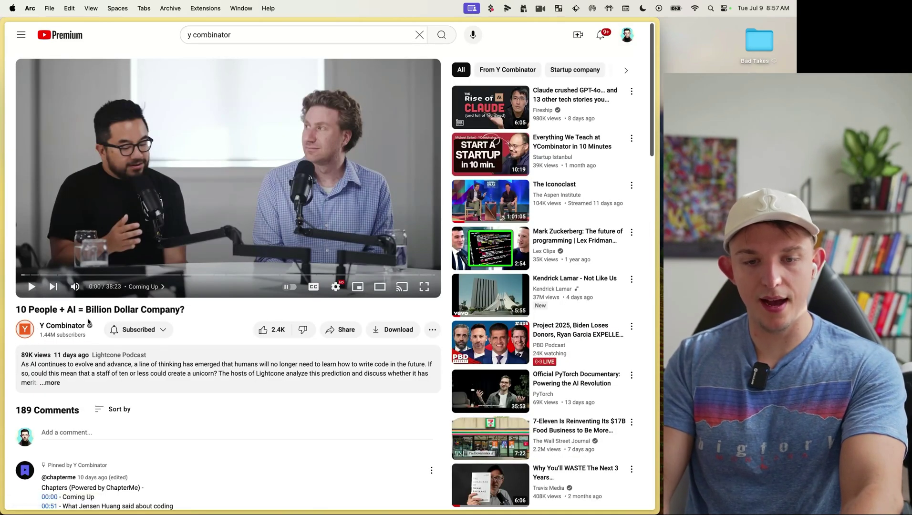
{"action": "mouse_move", "coordinate": [2, 191]}
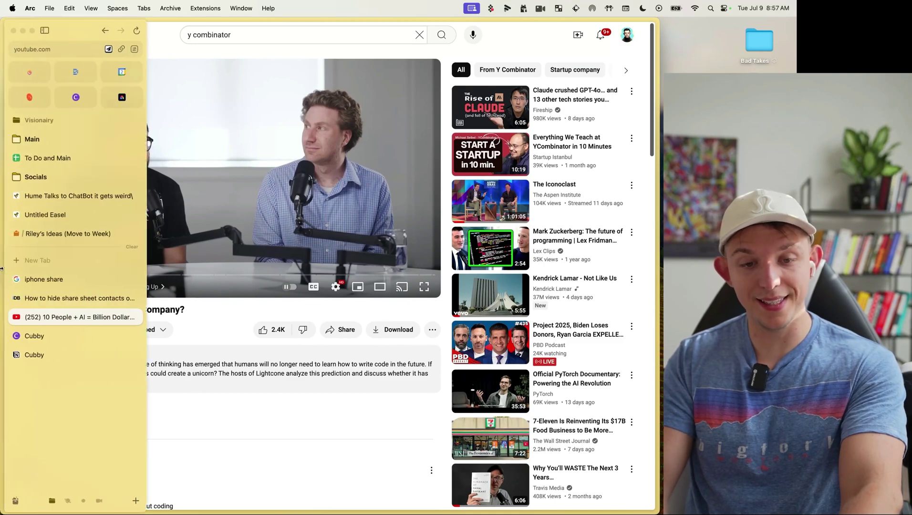
{"action": "left_click", "coordinate": [36, 46]}
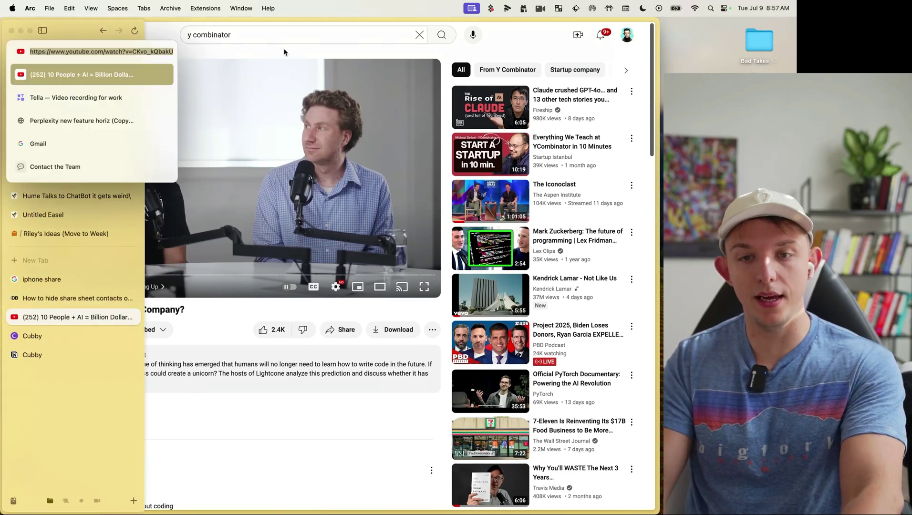
{"action": "key", "text": "Escape"}
{"action": "mouse_move", "coordinate": [1, 286]}
{"action": "left_click", "coordinate": [35, 337]}
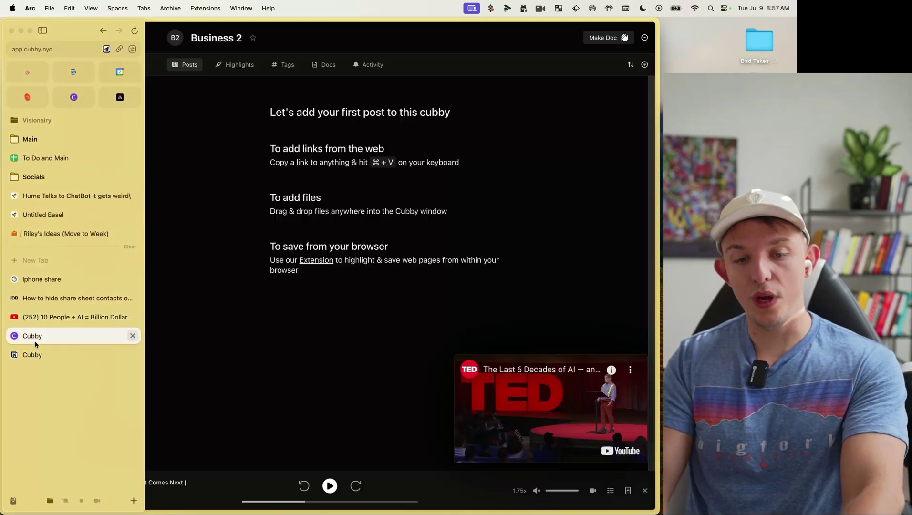
{"action": "key", "text": "super+v"}
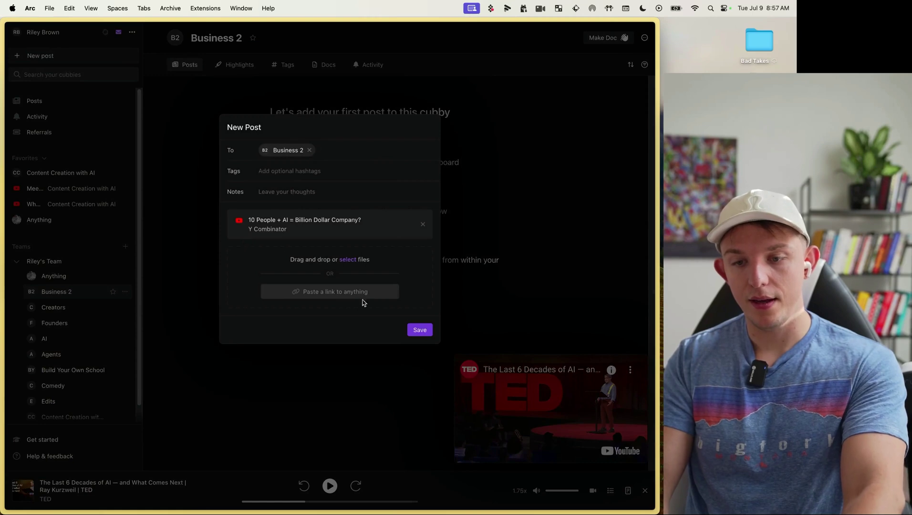
{"action": "left_click", "coordinate": [419, 330]}
{"action": "mouse_move", "coordinate": [2, 286]}
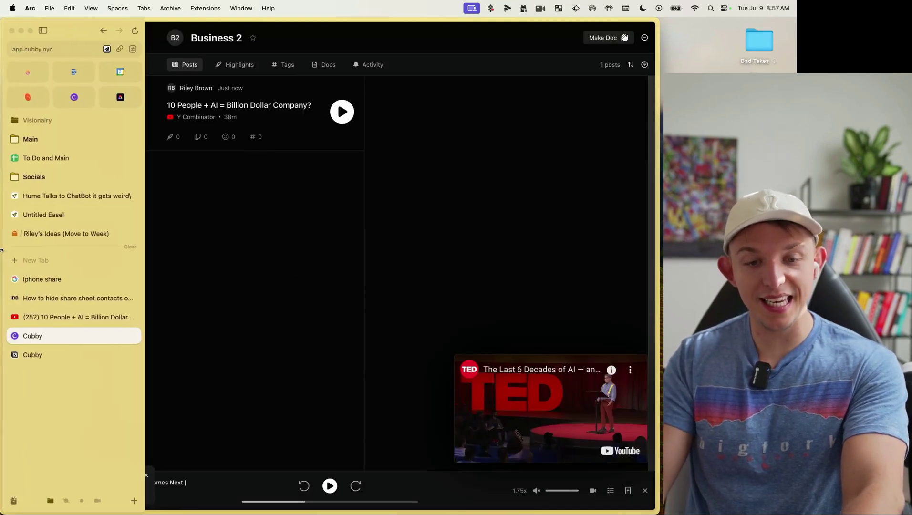
{"action": "left_click", "coordinate": [67, 315]}
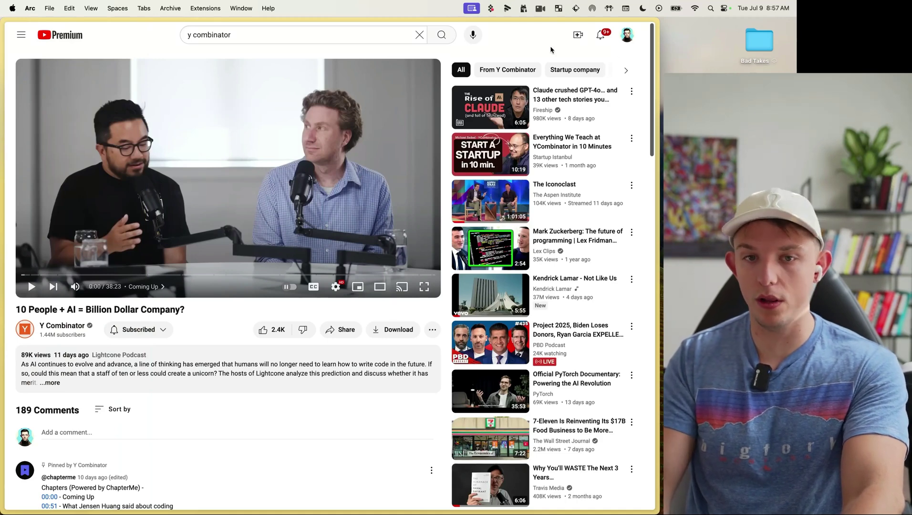
- Send the video through the Cubby extension to the Business 2, Founders and AI cubbies
{"action": "left_click", "coordinate": [206, 9]}
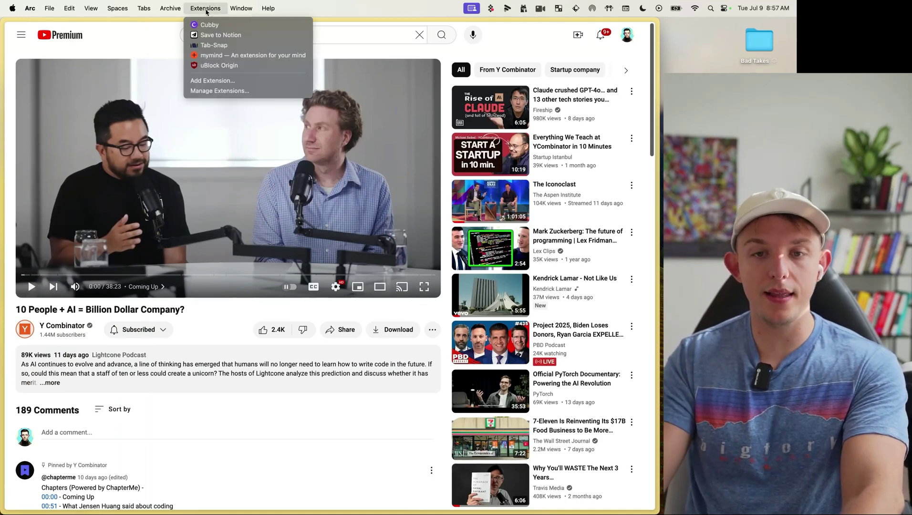
{"action": "left_click", "coordinate": [206, 25]}
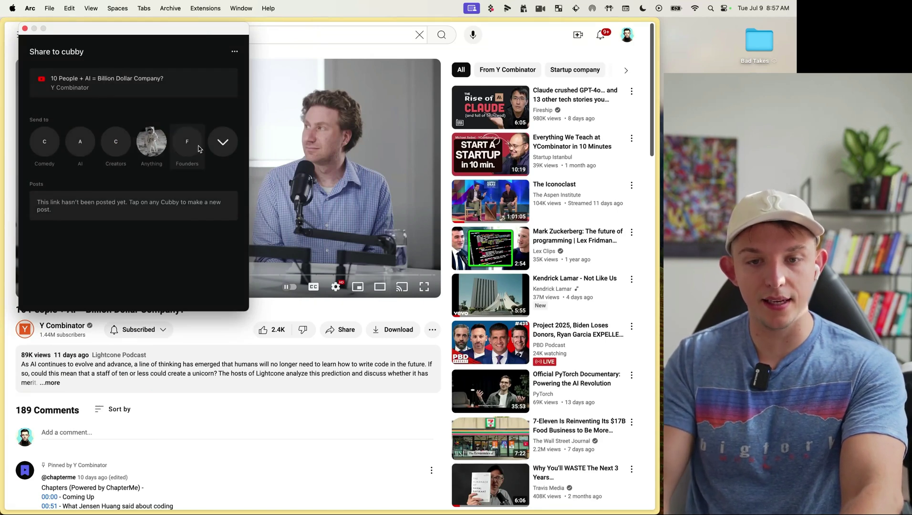
{"action": "left_click", "coordinate": [222, 141]}
{"action": "left_click", "coordinate": [133, 210]}
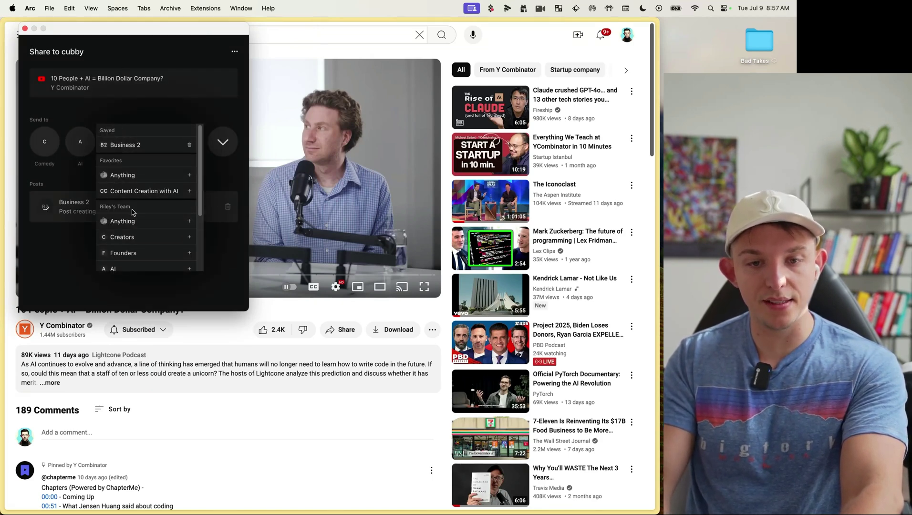
{"action": "scroll", "coordinate": [133, 237], "scroll_direction": "down", "scroll_amount": 1}
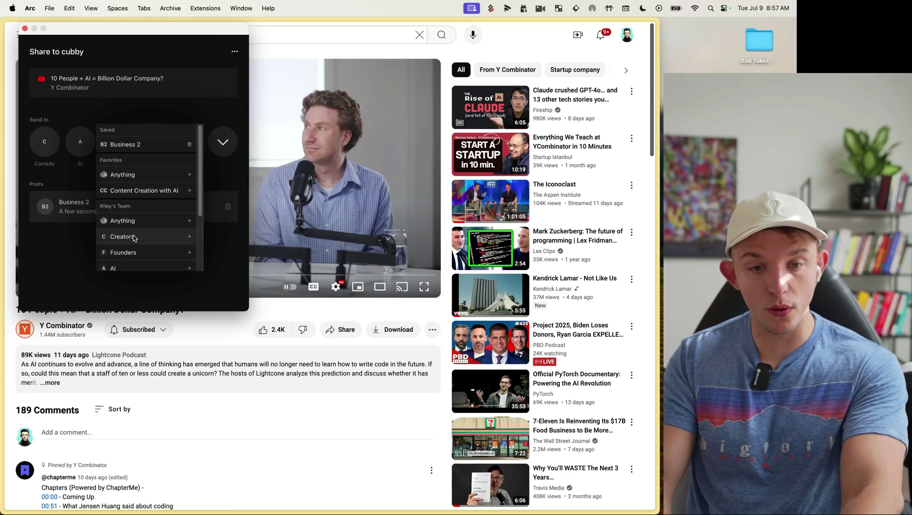
{"action": "left_click", "coordinate": [133, 237]}
{"action": "left_click", "coordinate": [131, 248]}
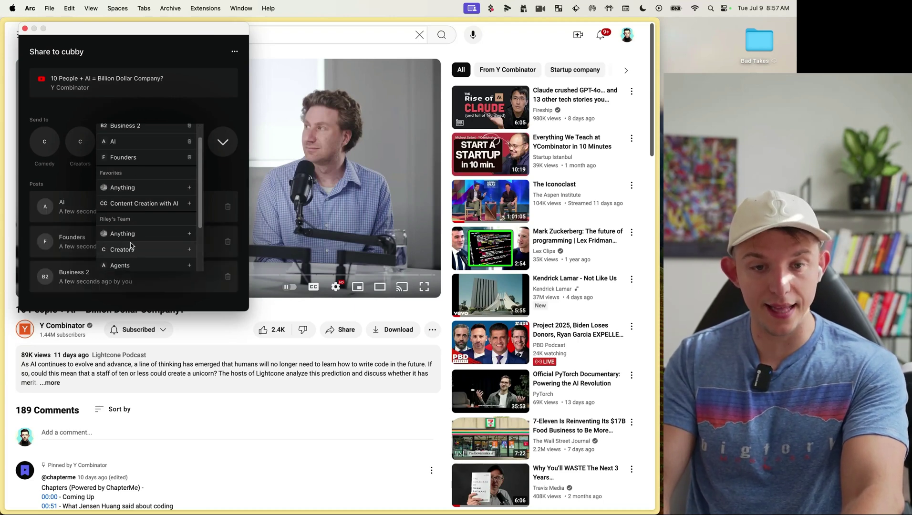
{"action": "left_click", "coordinate": [80, 186]}
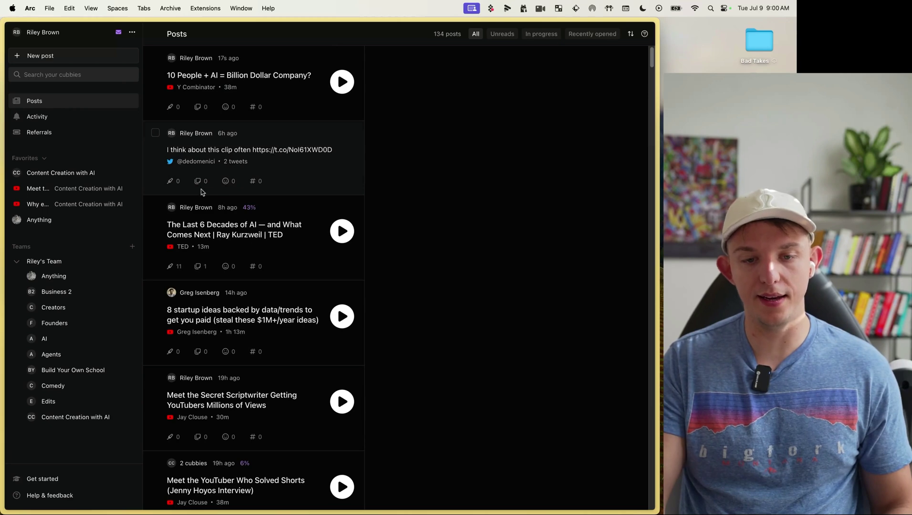
- Open the '10 People + AI = Billion Dollar Company?' transcript in Business 2 and play from Speaker A's first paragraph
{"action": "left_click", "coordinate": [64, 296]}
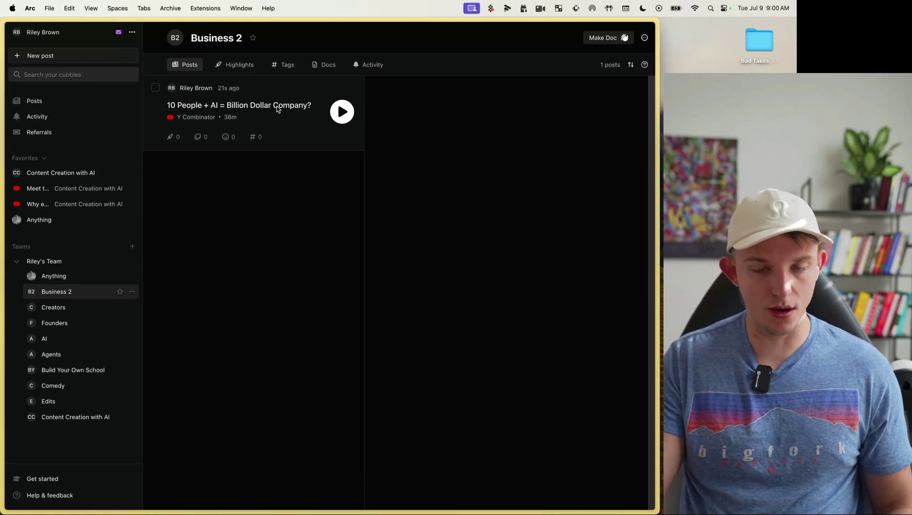
{"action": "left_click", "coordinate": [249, 108]}
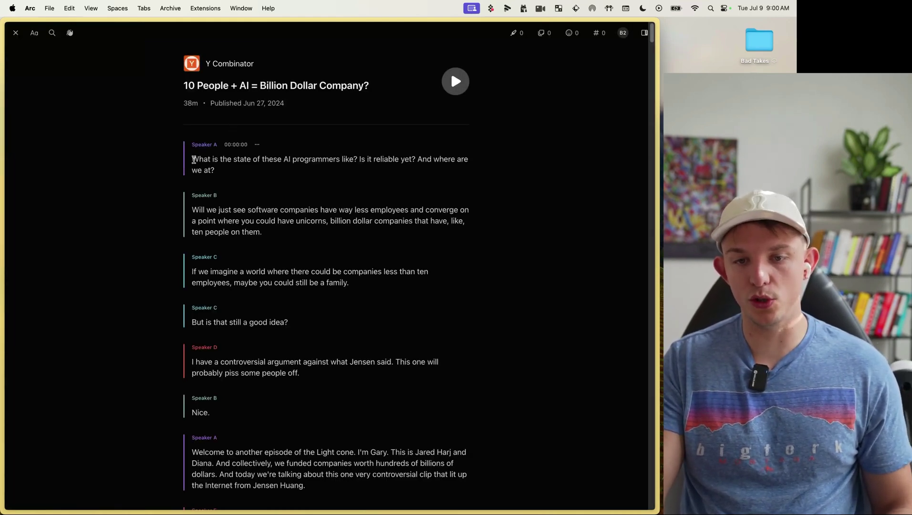
{"action": "left_click_drag", "start_coordinate": [193, 159], "coordinate": [226, 170]}
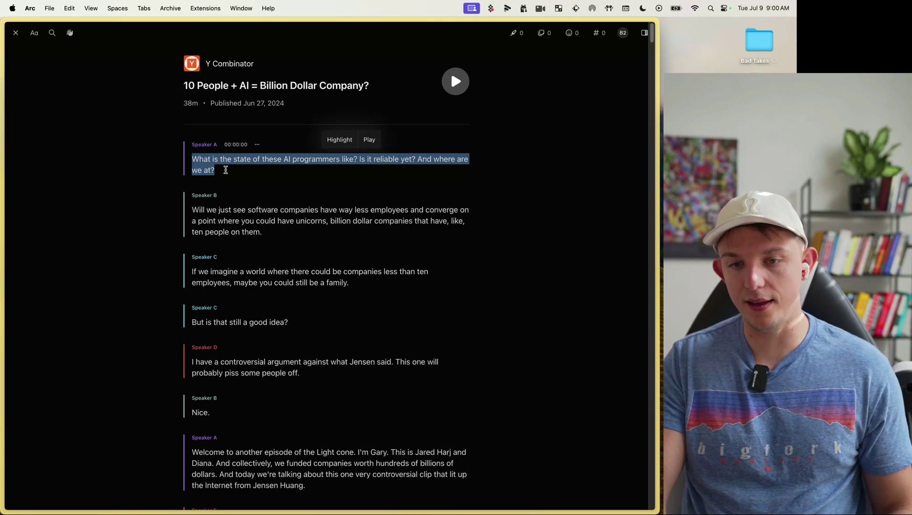
{"action": "left_click", "coordinate": [369, 140]}
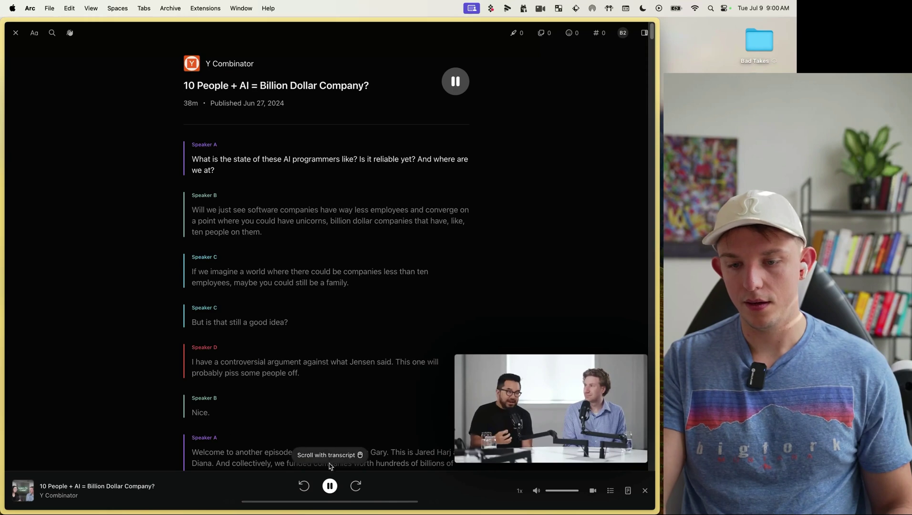
- Pause the episode, select Speaker B's opening sentence, and show the post details beside the transcript
{"action": "left_click", "coordinate": [329, 486]}
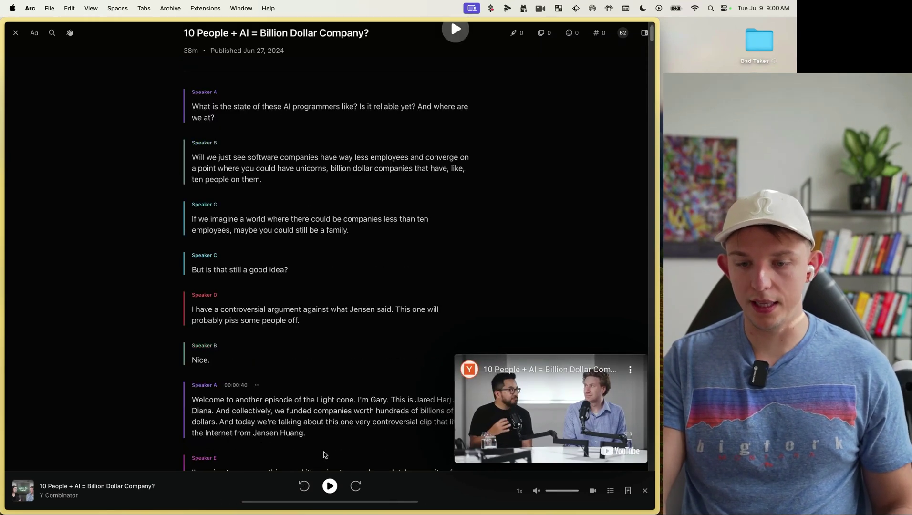
{"action": "left_click", "coordinate": [329, 485]}
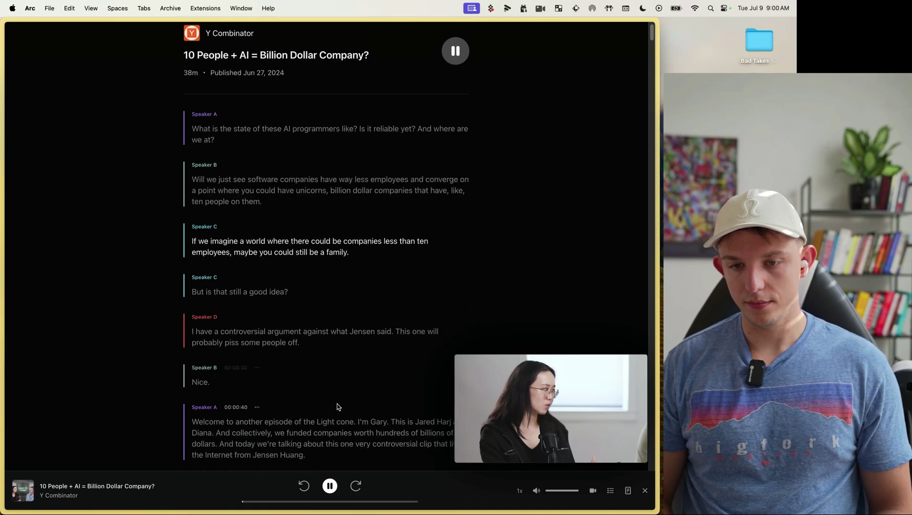
{"action": "left_click", "coordinate": [329, 486]}
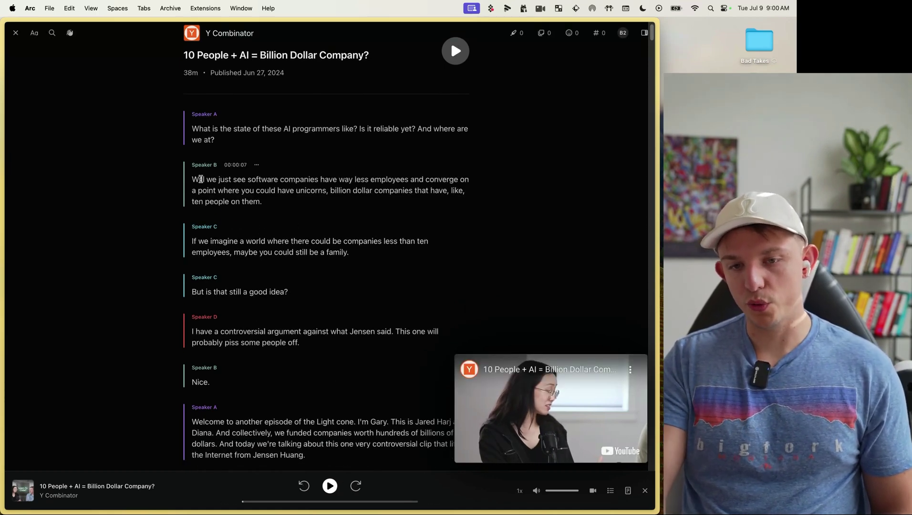
{"action": "left_click_drag", "start_coordinate": [192, 179], "coordinate": [298, 196]}
{"action": "key", "text": "super+c"}
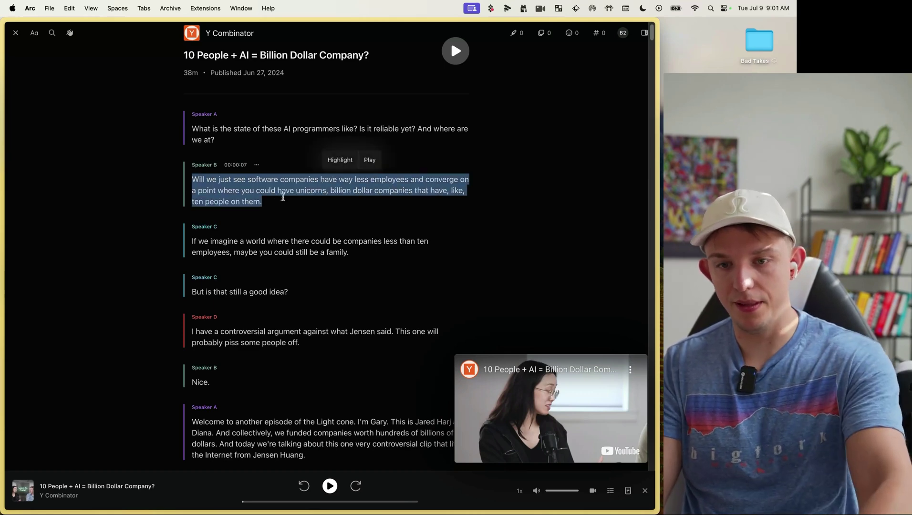
{"action": "left_click", "coordinate": [644, 33]}
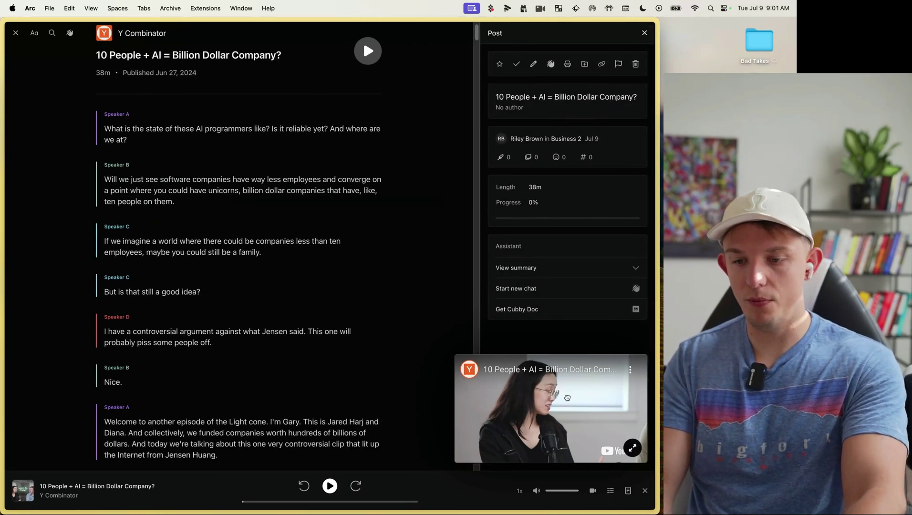
- In a new assistant chat, ask 'Tell me:' followed by Speaker B's pasted sentence
{"action": "left_click_drag", "start_coordinate": [564, 398], "coordinate": [130, 384]}
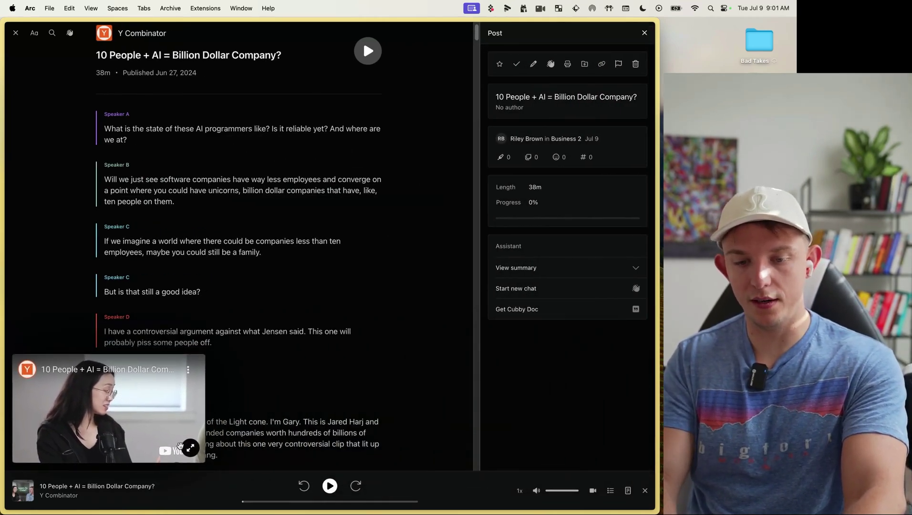
{"action": "left_click", "coordinate": [190, 447]}
{"action": "left_click", "coordinate": [632, 449]}
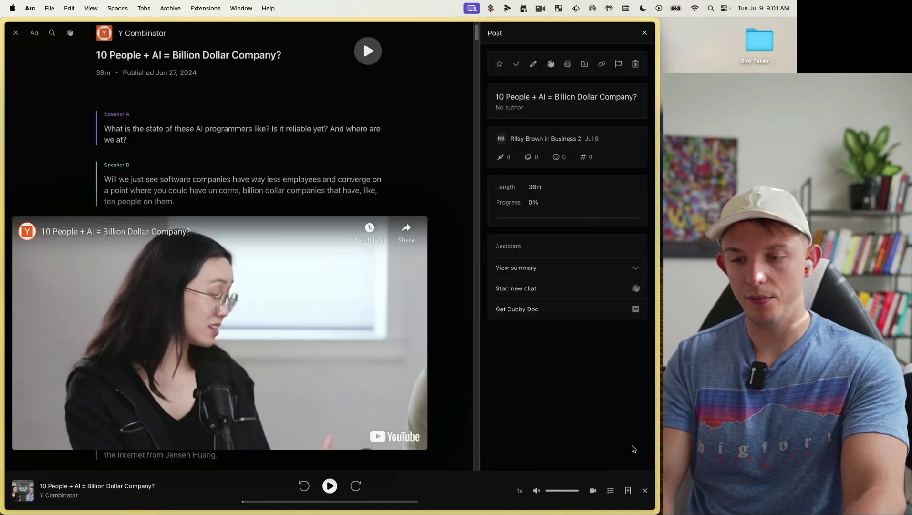
{"action": "left_click", "coordinate": [549, 291]}
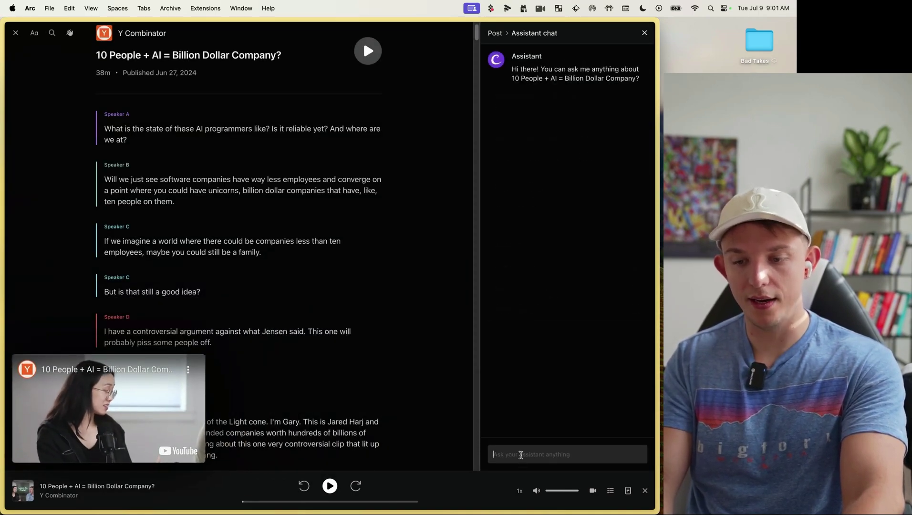
{"action": "type", "text": "Tell me"}
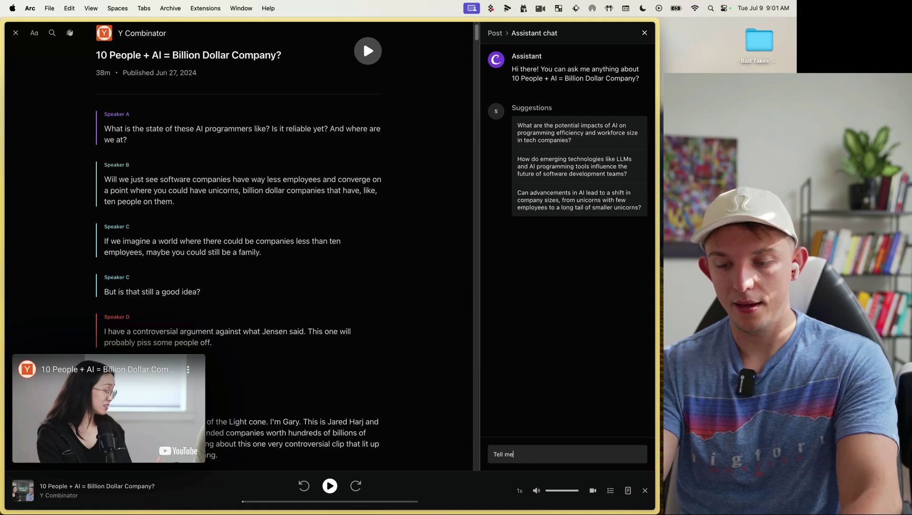
{"action": "type", "text": ":"}
{"action": "key", "text": "super+v"}
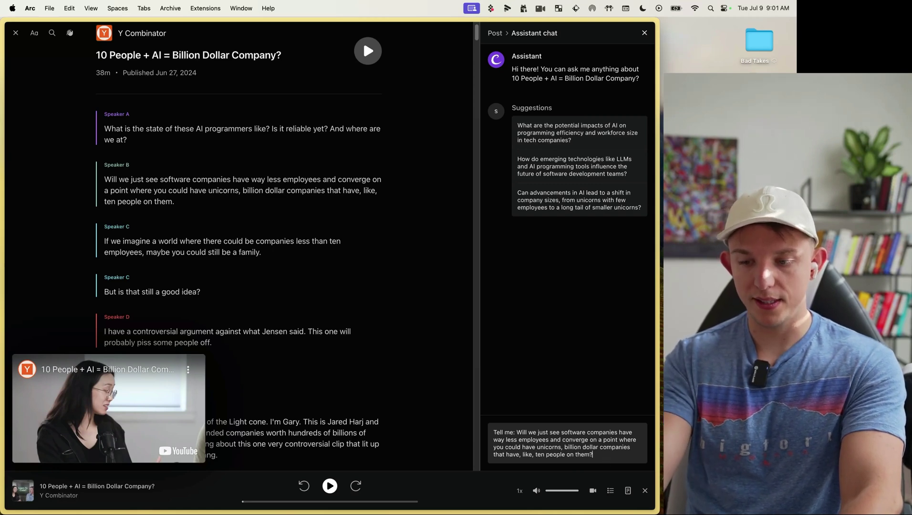
{"action": "key", "text": "Return"}
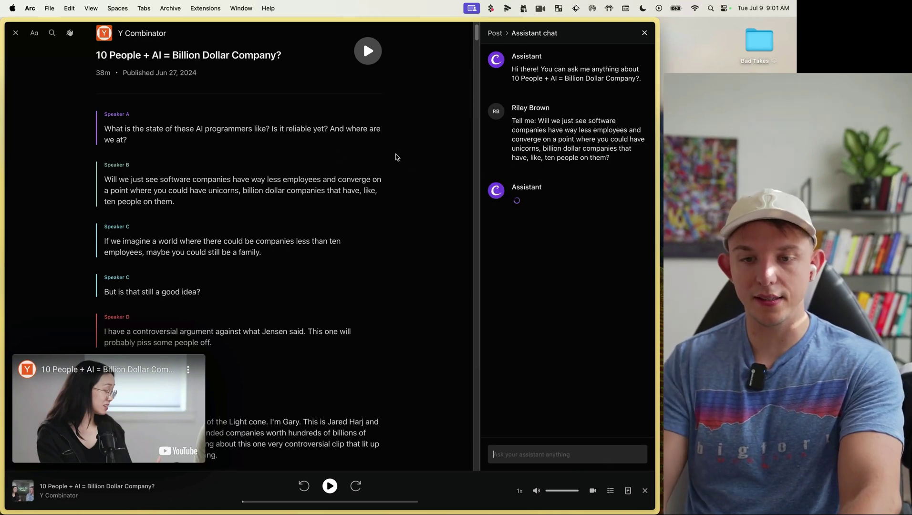
- Follow cited Sources 2 and 4 into the transcript and select Speaker D's ten-employee unicorn sentences
{"action": "mouse_move", "coordinate": [207, 124]}
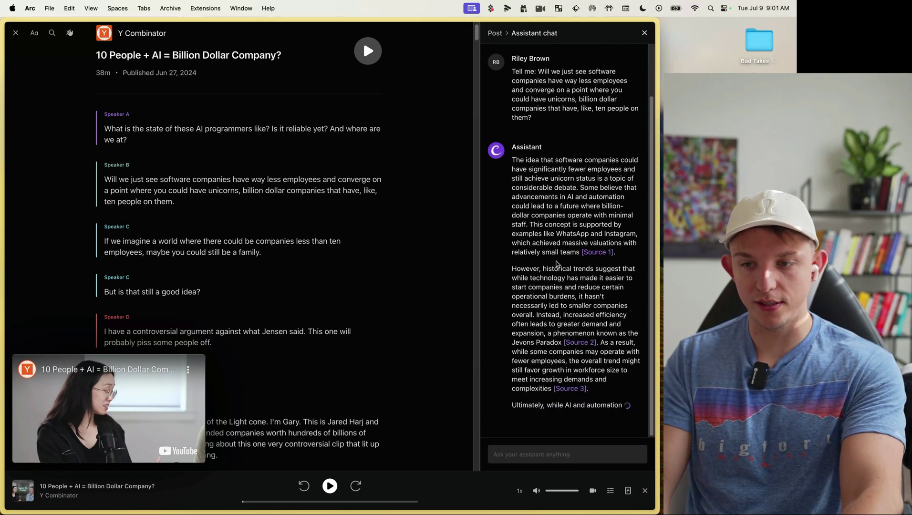
{"action": "left_click", "coordinate": [533, 309]}
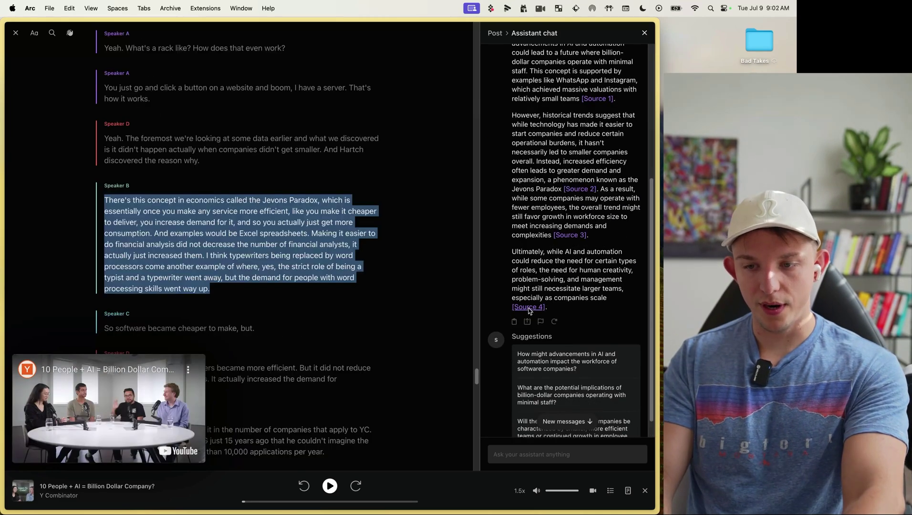
{"action": "left_click", "coordinate": [528, 308]}
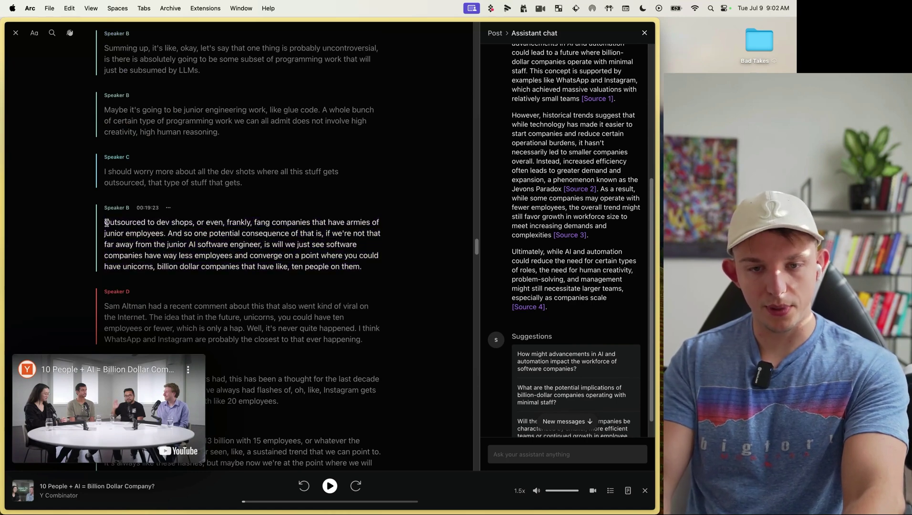
{"action": "left_click_drag", "start_coordinate": [104, 222], "coordinate": [371, 265]}
{"action": "left_click", "coordinate": [371, 265]}
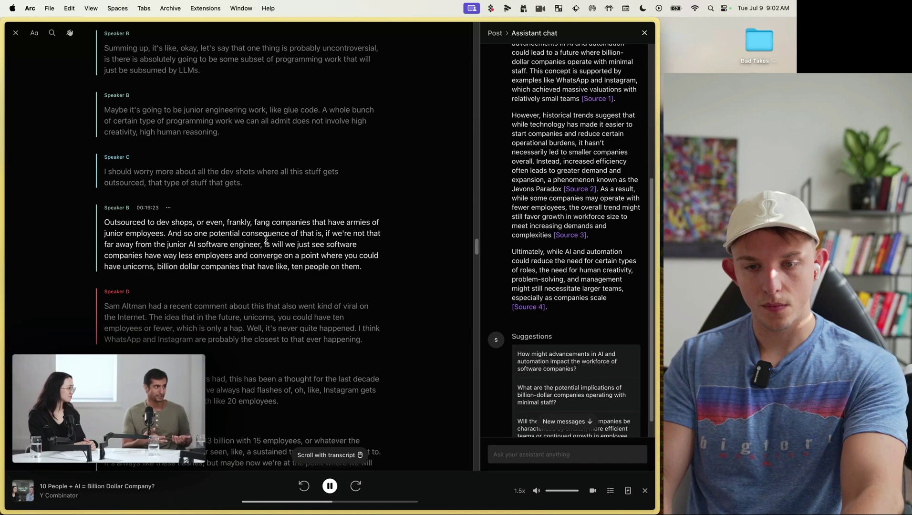
{"action": "left_click_drag", "start_coordinate": [150, 238], "coordinate": [376, 264]}
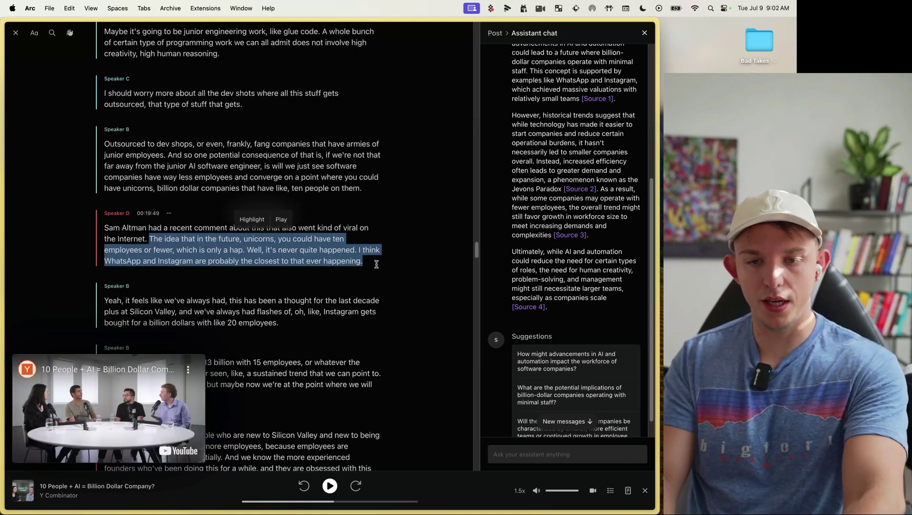
- Highlight Speaker D's unicorn sentences, add the note 'Examples of companies', and reshow the post details
{"action": "left_click", "coordinate": [251, 221]}
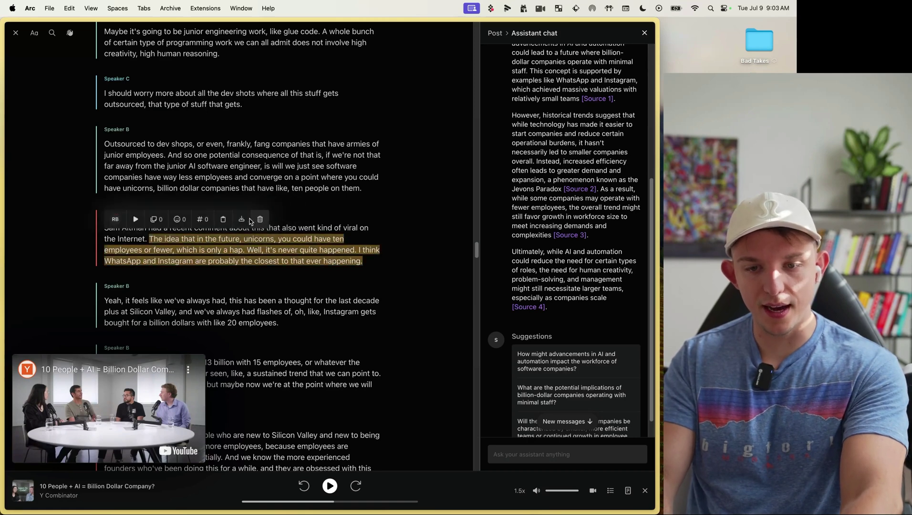
{"action": "left_click", "coordinate": [156, 220]}
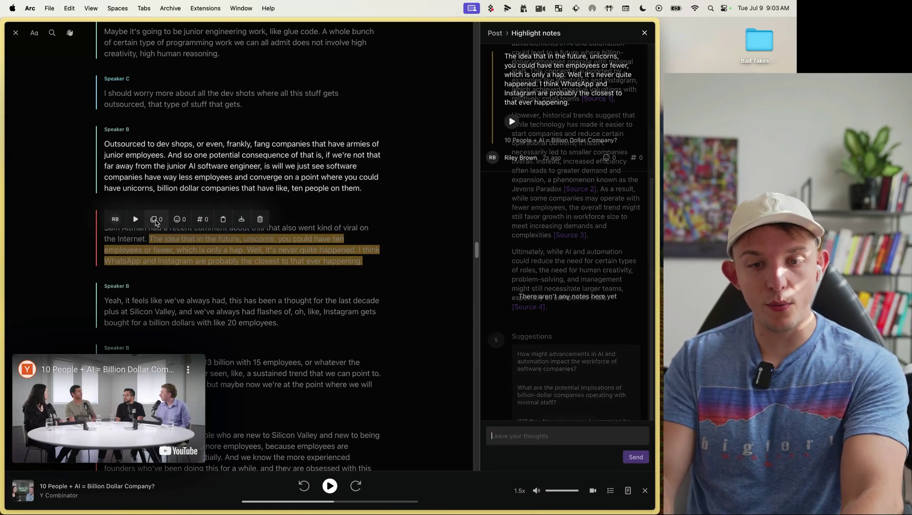
{"action": "left_click", "coordinate": [525, 436]}
{"action": "type", "text": "Examples of comp"}
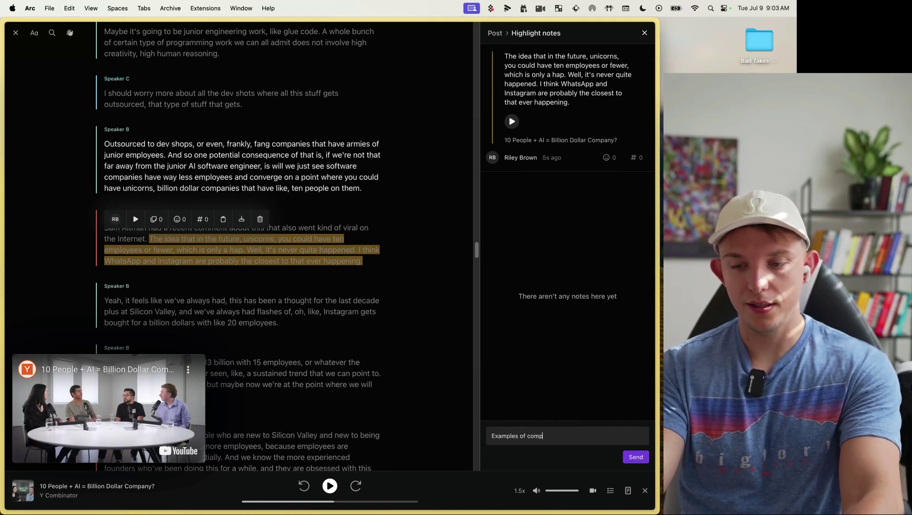
{"action": "type", "text": "anies"}
{"action": "key", "text": "Return"}
{"action": "left_click", "coordinate": [644, 33]}
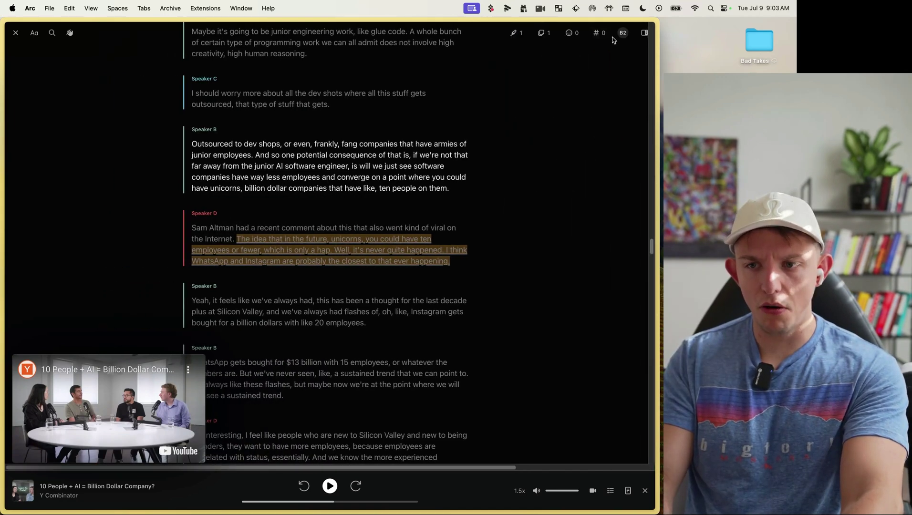
{"action": "left_click", "coordinate": [642, 33]}
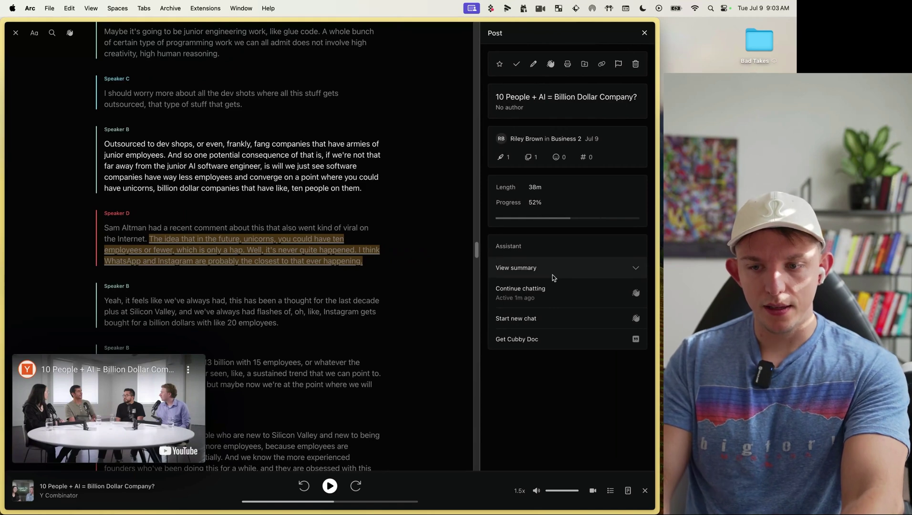
- In the earlier chat, ask which companies were mentioned, with bulleted descriptions of what was said
{"action": "left_click", "coordinate": [535, 301]}
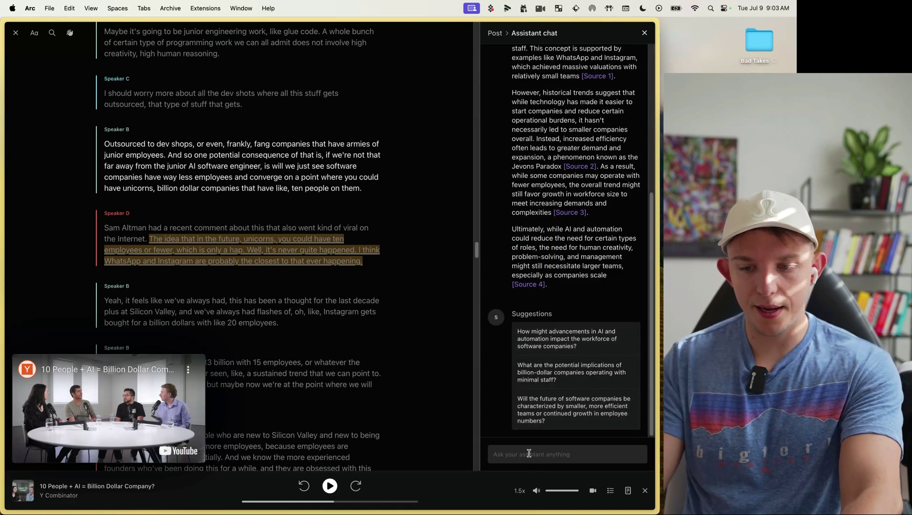
{"action": "type", "text": "What we're all the companies in this ep"}
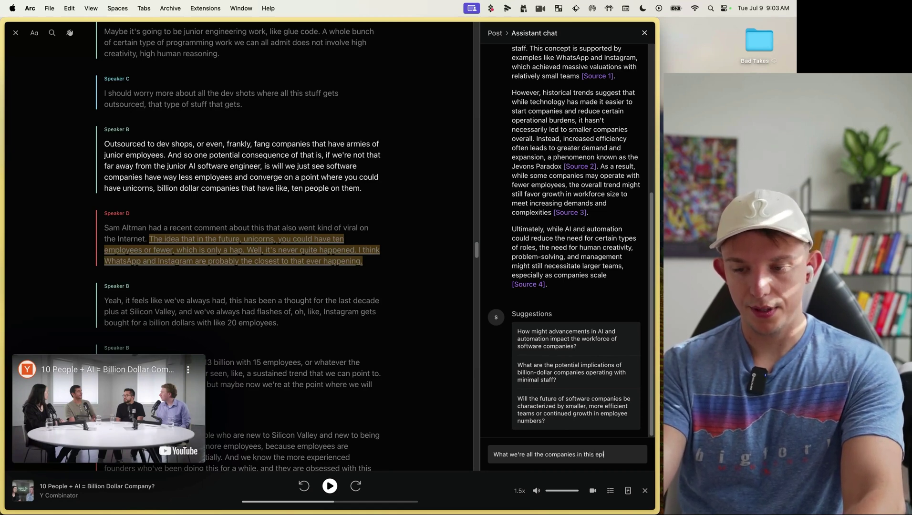
{"action": "type", "text": "ione"}
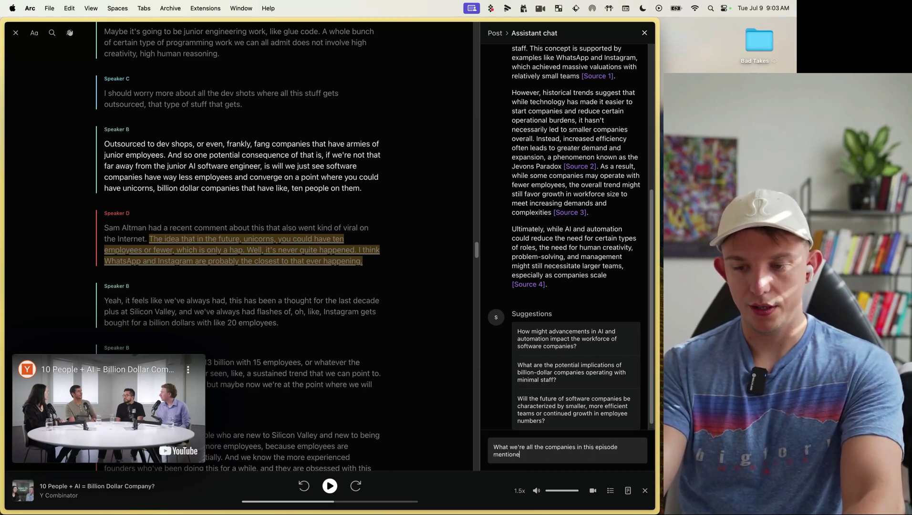
{"action": "type", "text": "d, and give a description of what was said about them in bullets"}
{"action": "key", "text": "Return"}
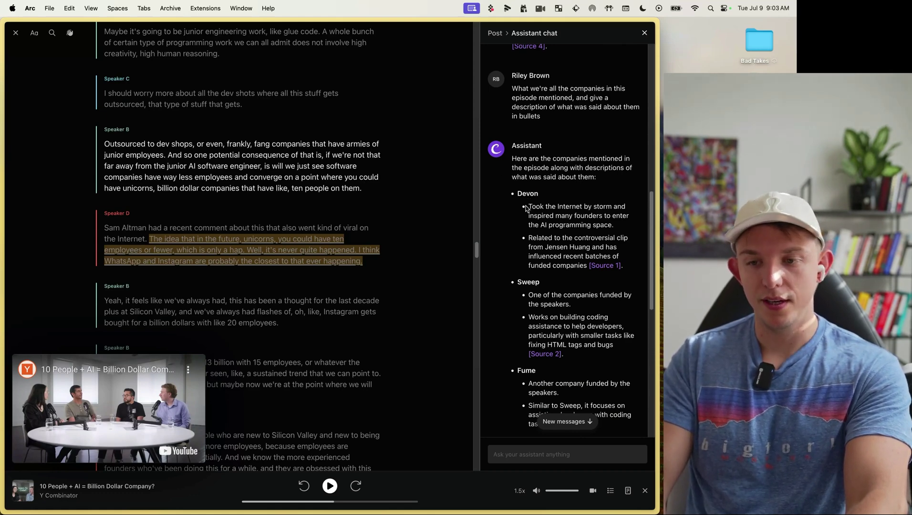
{"action": "left_click_drag", "start_coordinate": [527, 176], "coordinate": [627, 197]}
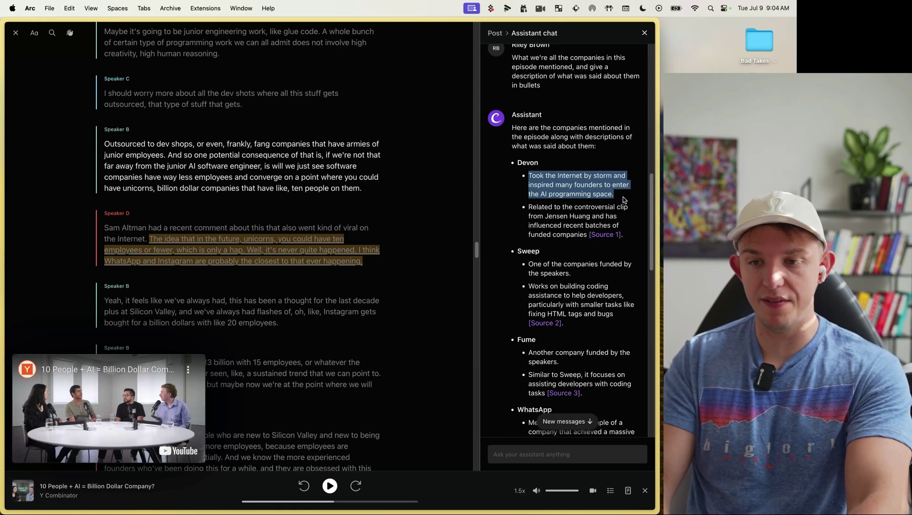
{"action": "left_click", "coordinate": [617, 200]}
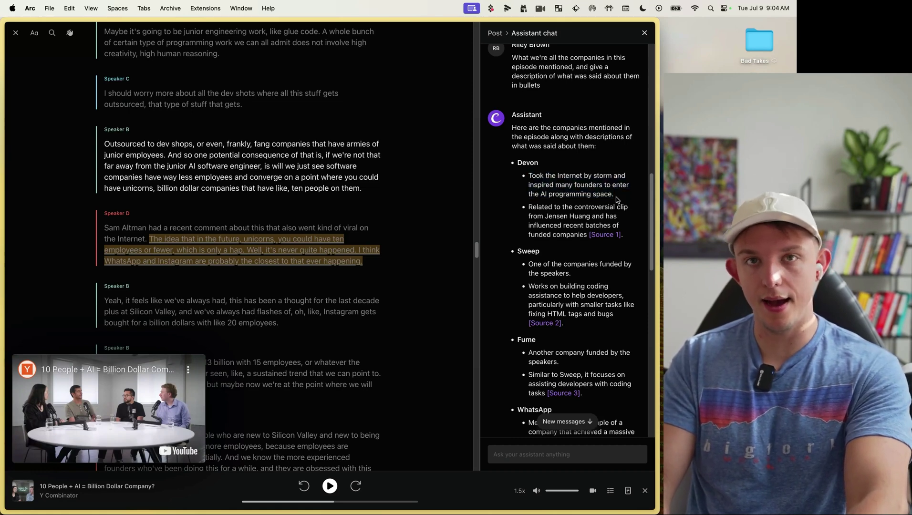
- Jump to Source 1 and highlight Speaker D's paragraph about Devon
{"action": "left_click", "coordinate": [606, 236]}
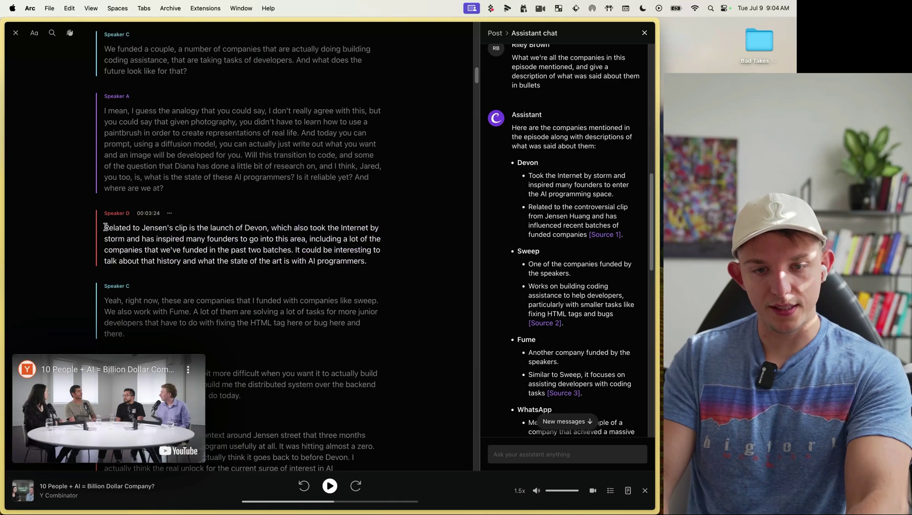
{"action": "left_click_drag", "start_coordinate": [105, 227], "coordinate": [383, 271]}
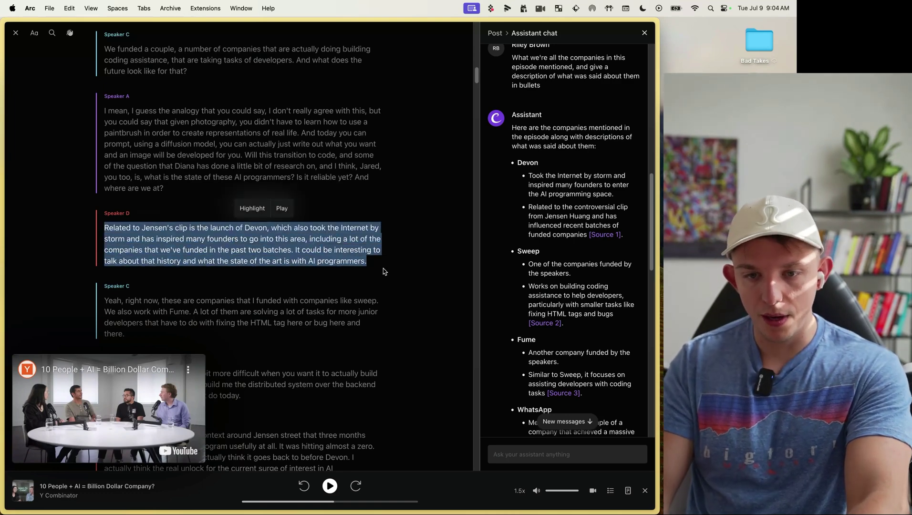
{"action": "left_click", "coordinate": [251, 208]}
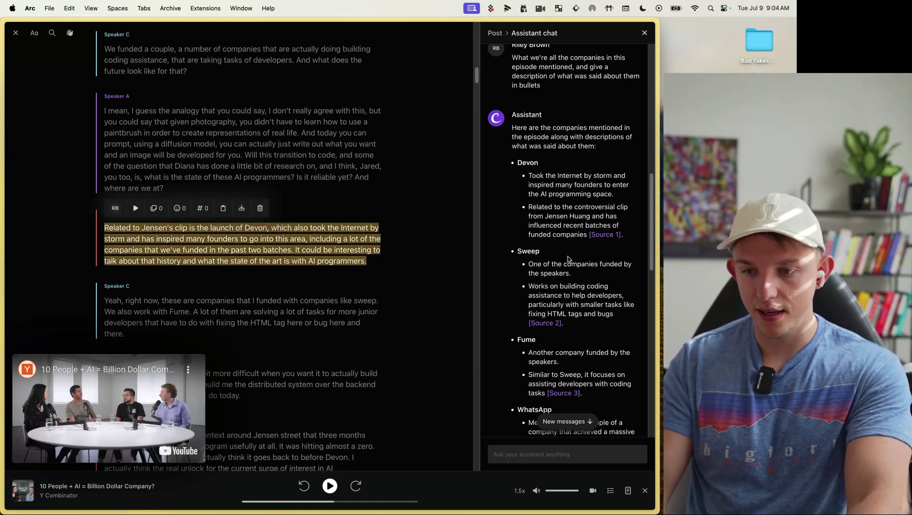
- Highlight the transcript passage about funding companies like Sweep and Fume
{"action": "scroll", "coordinate": [567, 259], "scroll_direction": "down", "scroll_amount": 1}
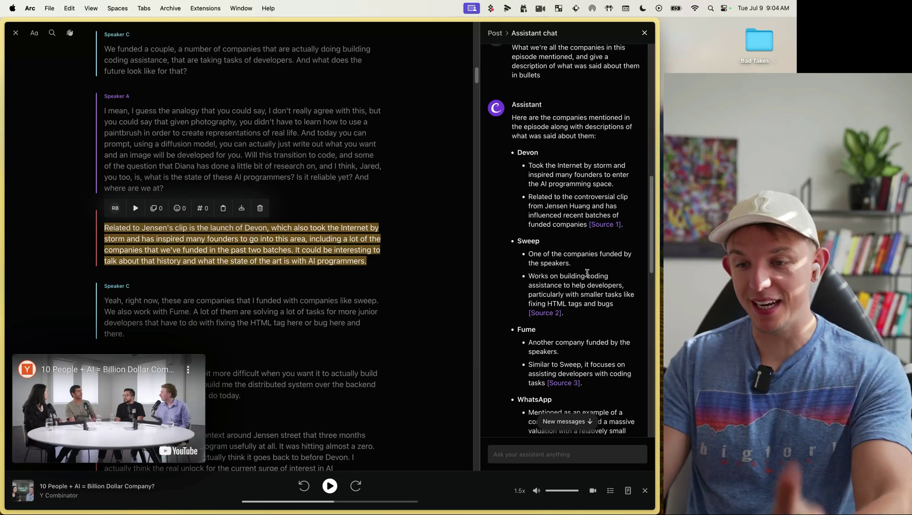
{"action": "scroll", "coordinate": [584, 257], "scroll_direction": "down", "scroll_amount": 3}
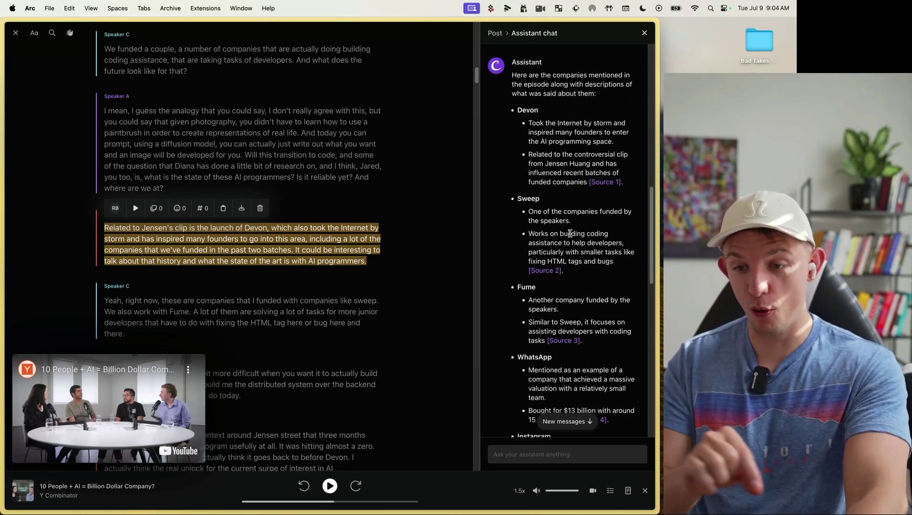
{"action": "scroll", "coordinate": [569, 233], "scroll_direction": "down", "scroll_amount": 2}
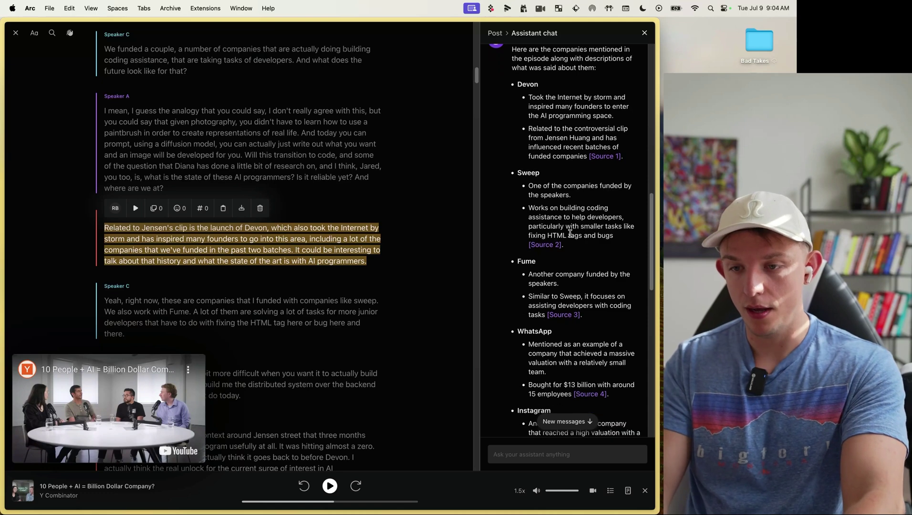
{"action": "left_click_drag", "start_coordinate": [567, 185], "coordinate": [528, 186]}
{"action": "scroll", "coordinate": [302, 227], "scroll_direction": "down", "scroll_amount": 2}
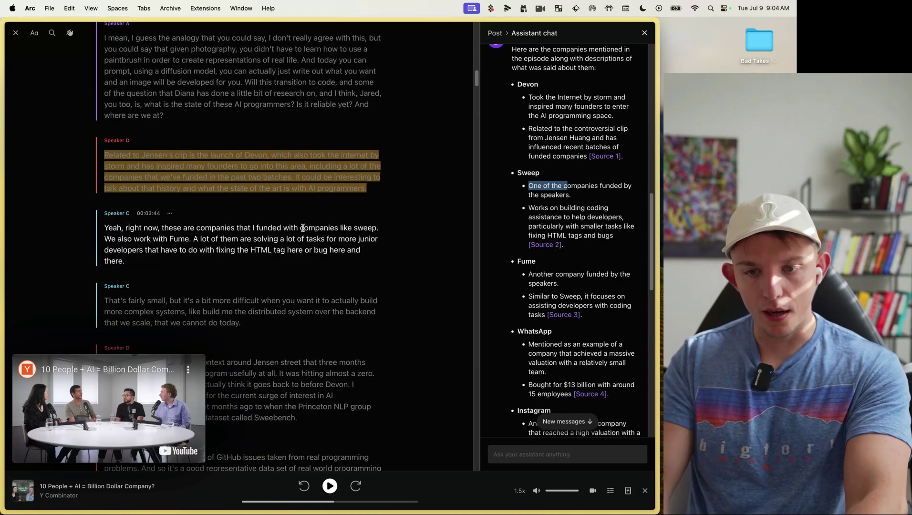
{"action": "mouse_move", "coordinate": [300, 228]}
{"action": "left_mouse_down"}
{"action": "mouse_move", "coordinate": [172, 238]}
{"action": "mouse_move", "coordinate": [204, 239]}
{"action": "mouse_move", "coordinate": [254, 323]}
{"action": "left_mouse_up"}
{"action": "left_click", "coordinate": [245, 208]}
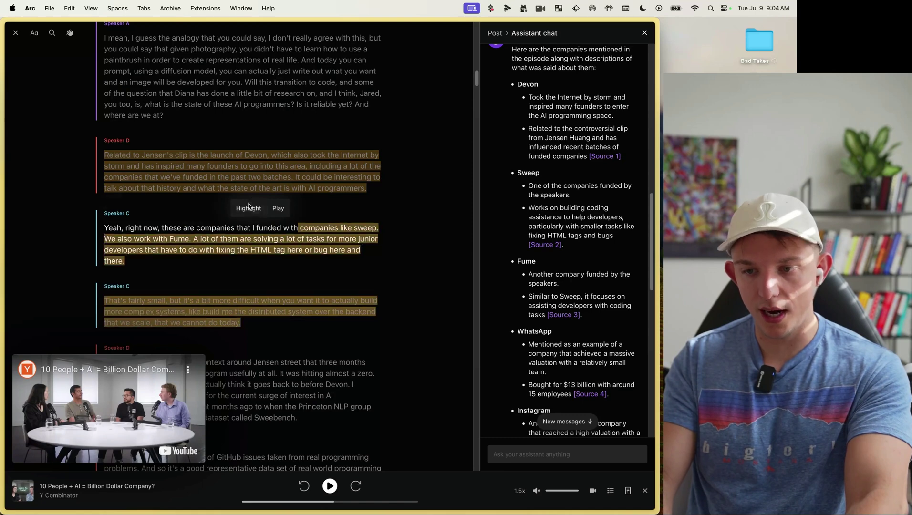
{"action": "scroll", "coordinate": [581, 296], "scroll_direction": "down", "scroll_amount": 5}
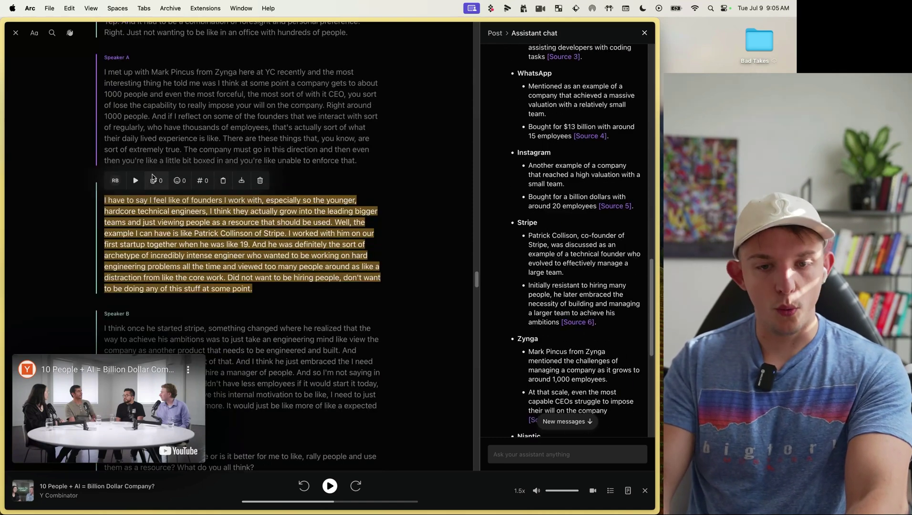
- Tag the Stripe highlight with a new 'Tweet Ideas' tag
{"action": "left_click", "coordinate": [203, 181]}
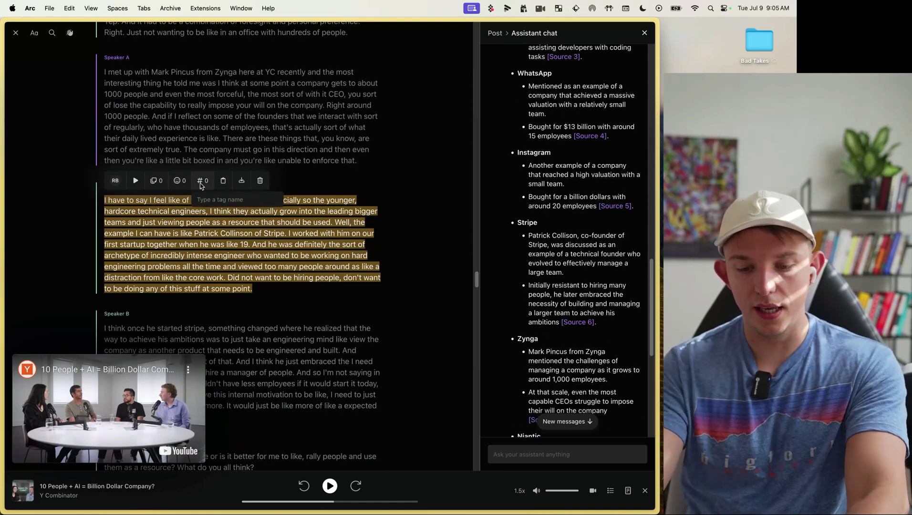
{"action": "type", "text": "Ex"}
{"action": "key", "text": "BackSpace"}
{"action": "key", "text": "BackSpace"}
{"action": "type", "text": "Tw"}
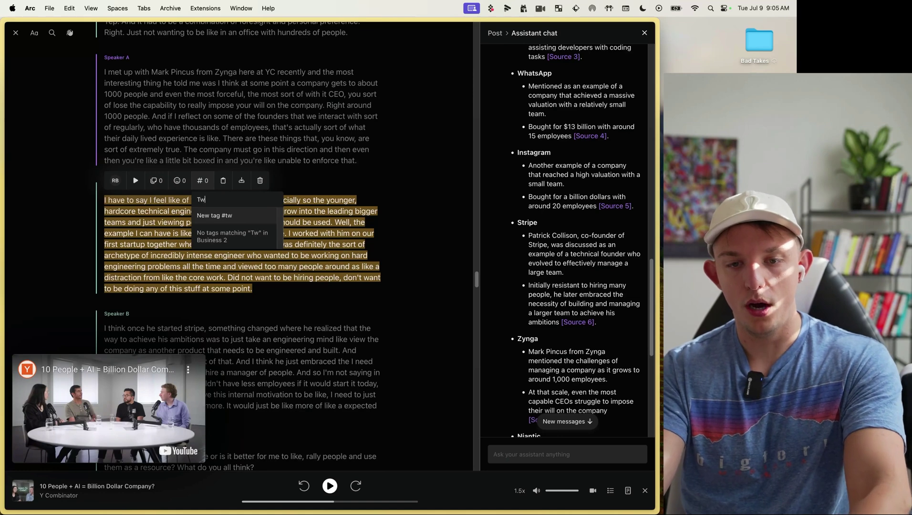
{"action": "type", "text": "eet Ideas"}
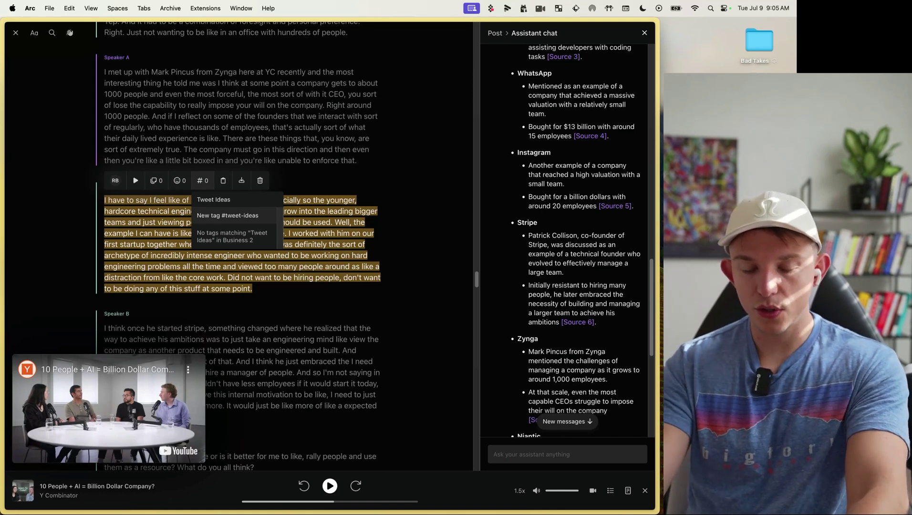
{"action": "key", "text": "Return"}
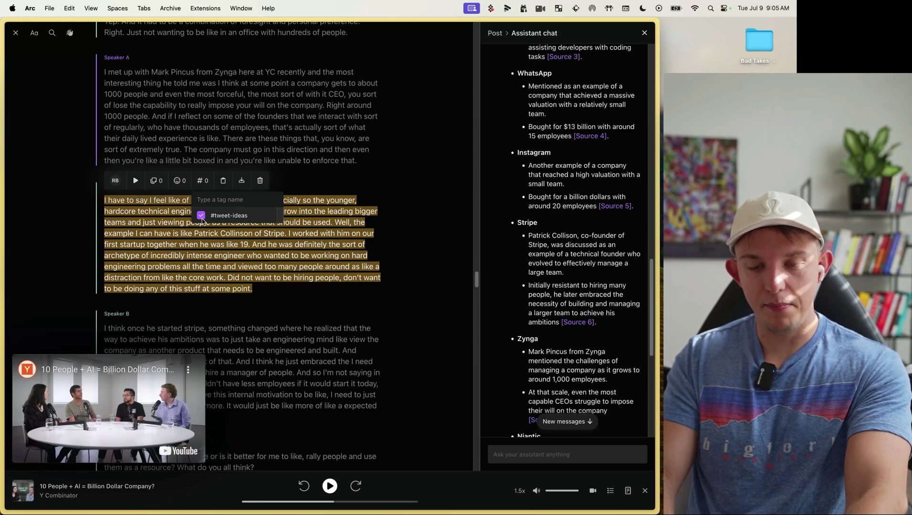
- Attach the note 'This is a great example, Post this video on linkedin' to the highlight
{"action": "left_click", "coordinate": [159, 182]}
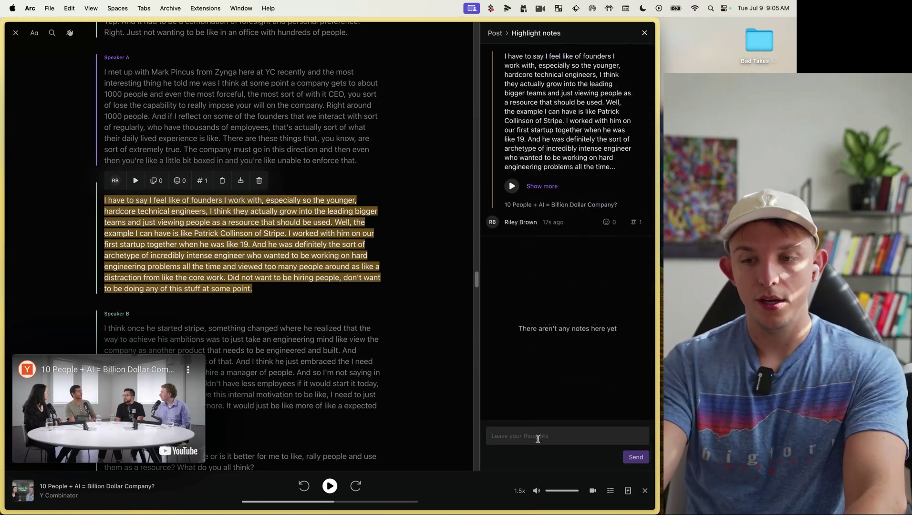
{"action": "type", "text": "This is a great example, P"}
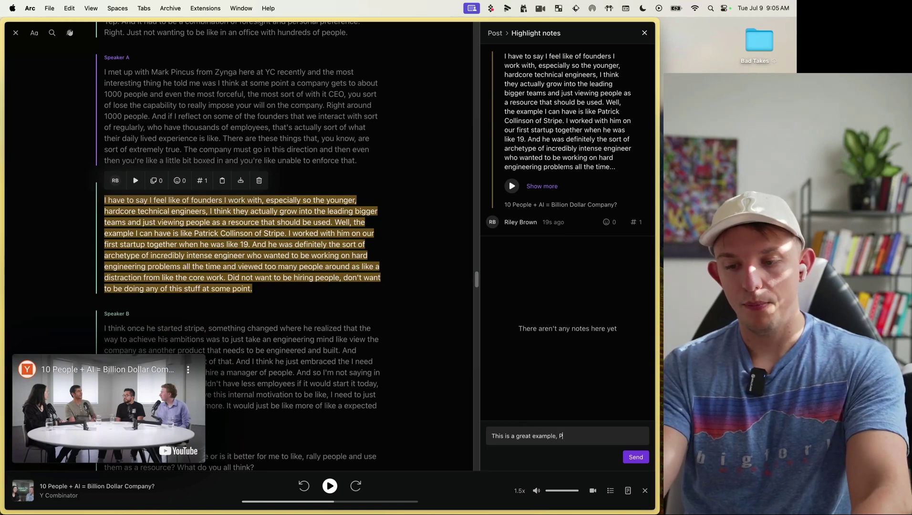
{"action": "type", "text": "ost this video on linkedIn"}
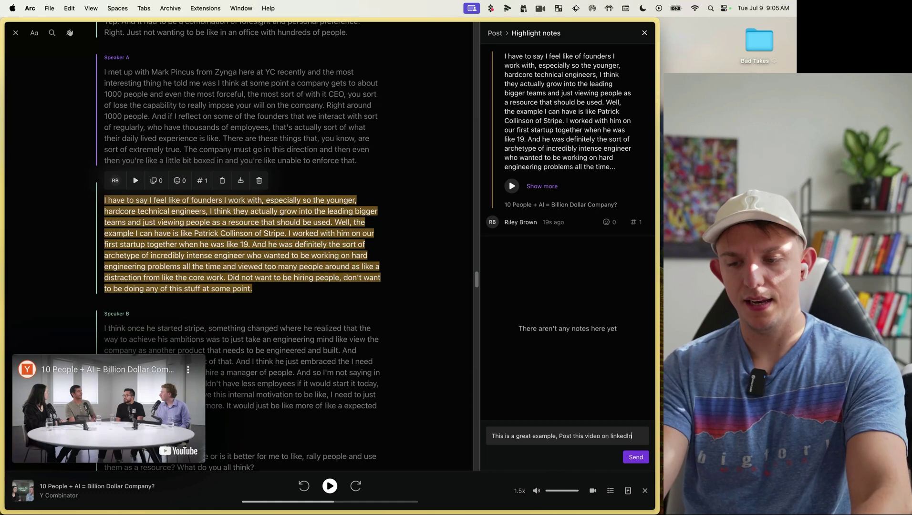
{"action": "left_click", "coordinate": [637, 457]}
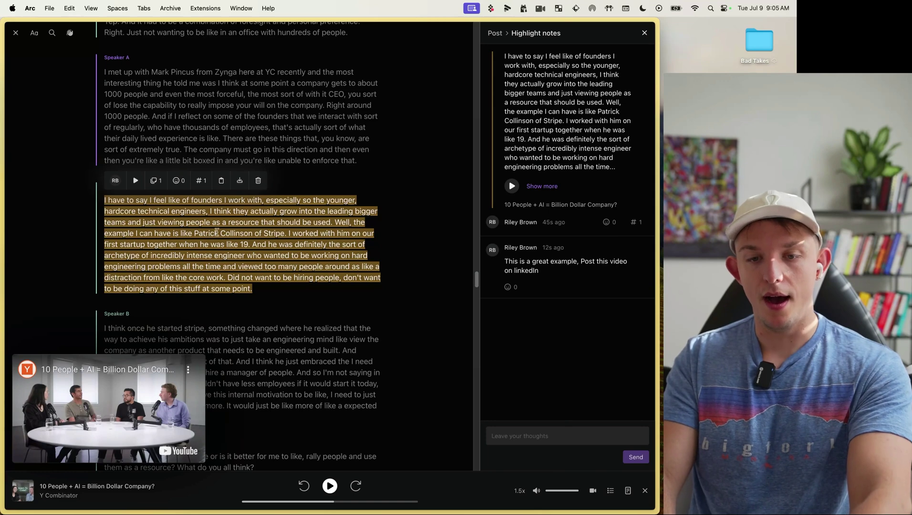
- Download the post's highlight clips from its right-click menu
{"action": "right_click", "coordinate": [233, 222]}
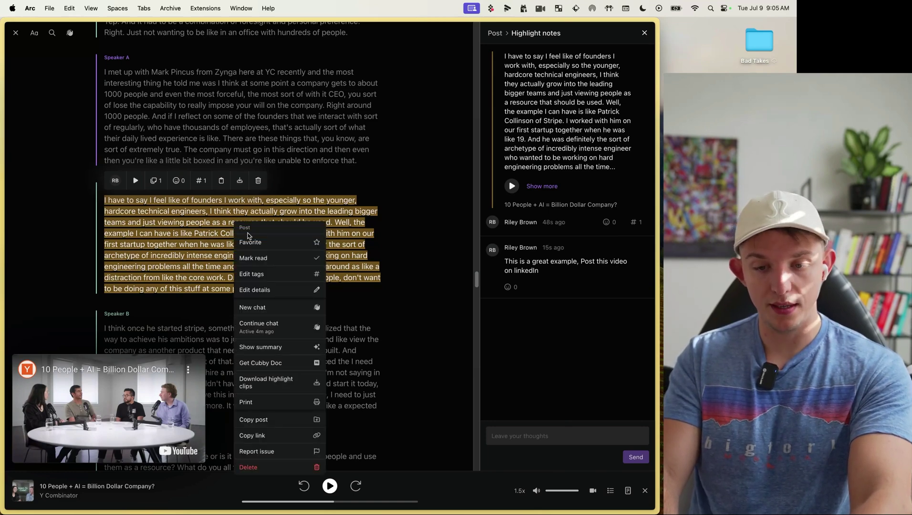
{"action": "left_click", "coordinate": [275, 385]}
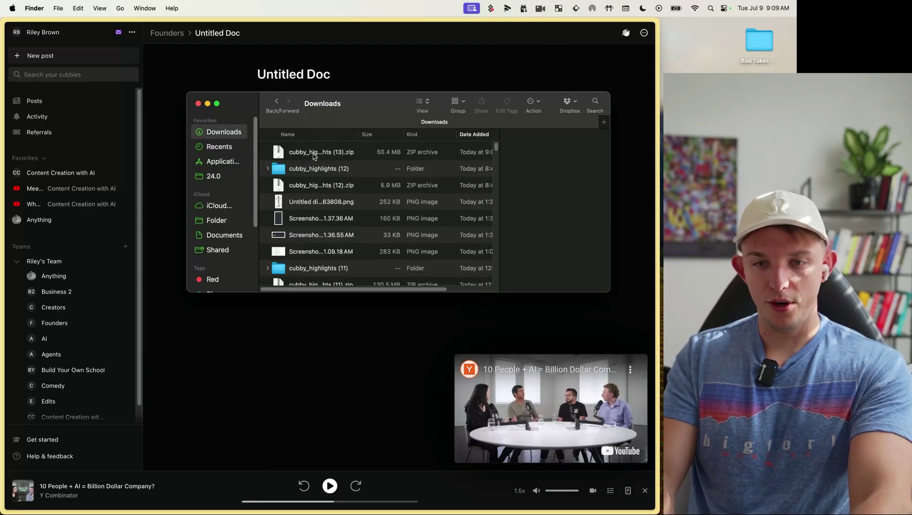
- Unzip the cubby_highlights (13) archive and play its first MP4 clip in TapRecord
{"action": "double_click", "coordinate": [313, 153]}
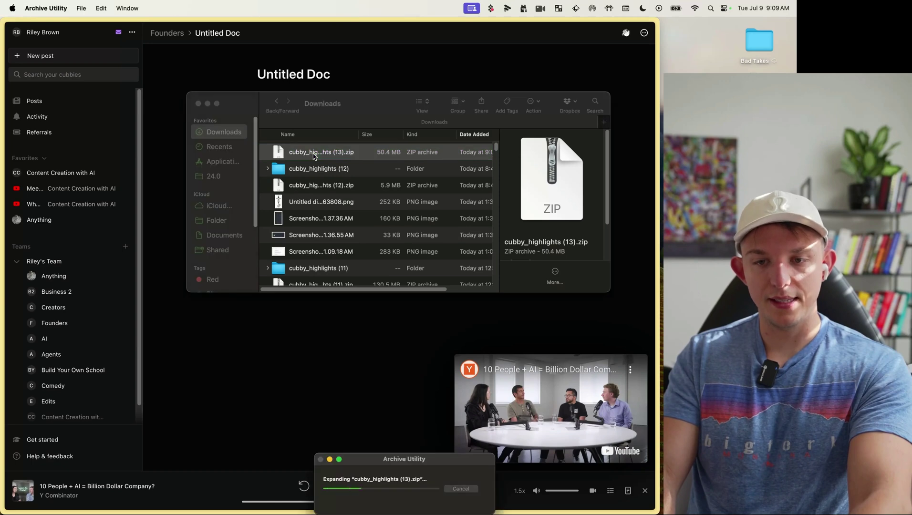
{"action": "double_click", "coordinate": [314, 154]}
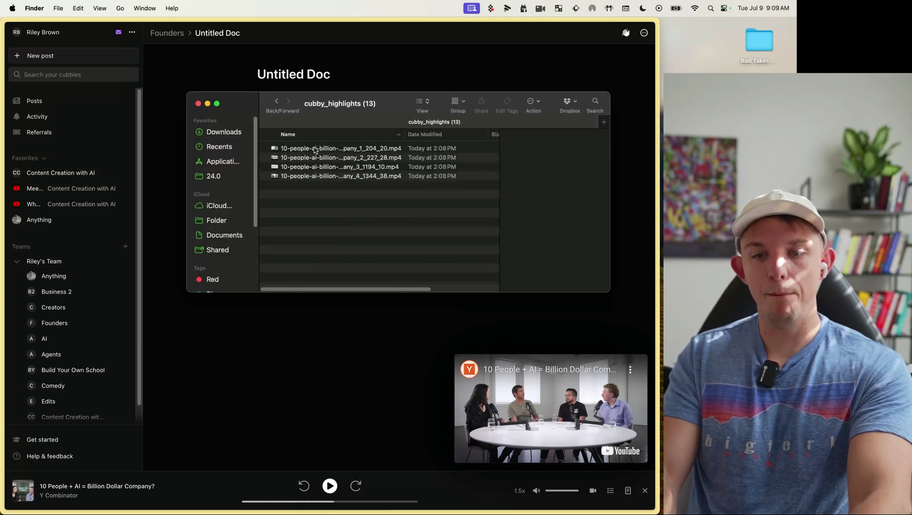
{"action": "left_click", "coordinate": [314, 149]}
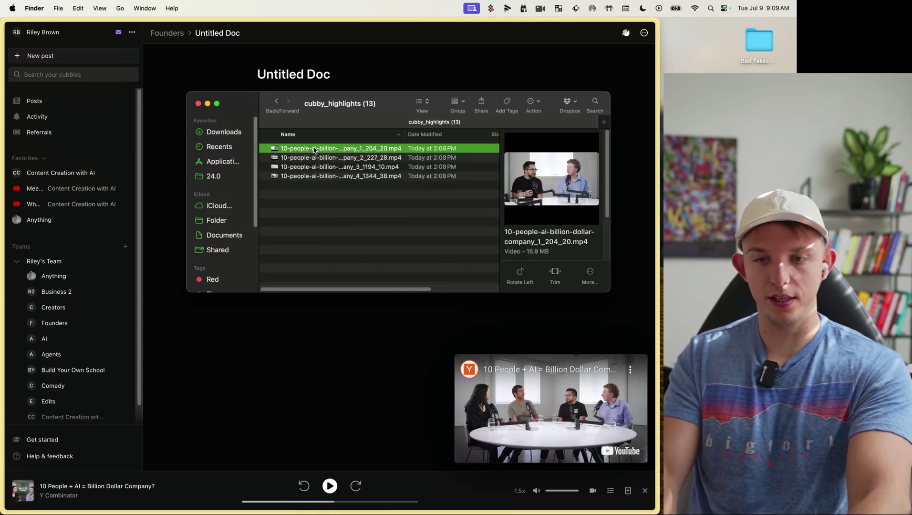
{"action": "double_click", "coordinate": [288, 149]}
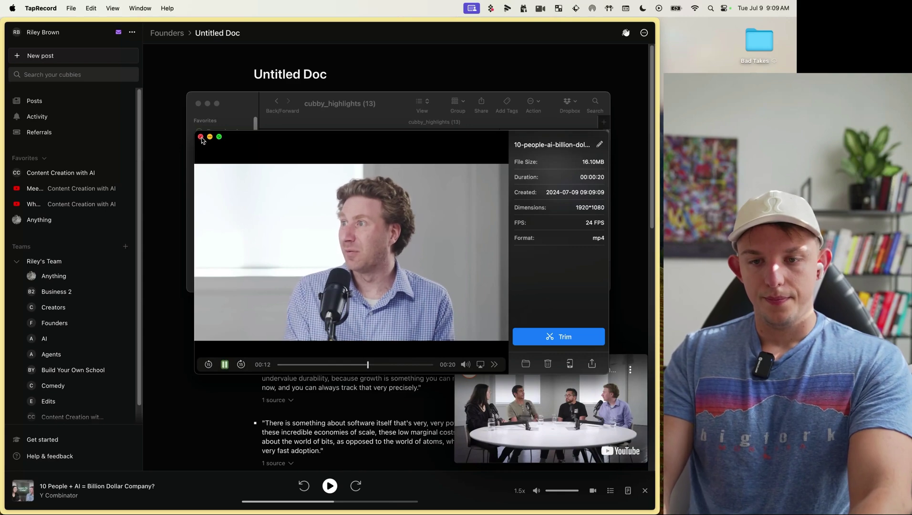
- Preview the remaining highlight clips, then close the player to return to Founders
{"action": "left_click", "coordinate": [201, 138]}
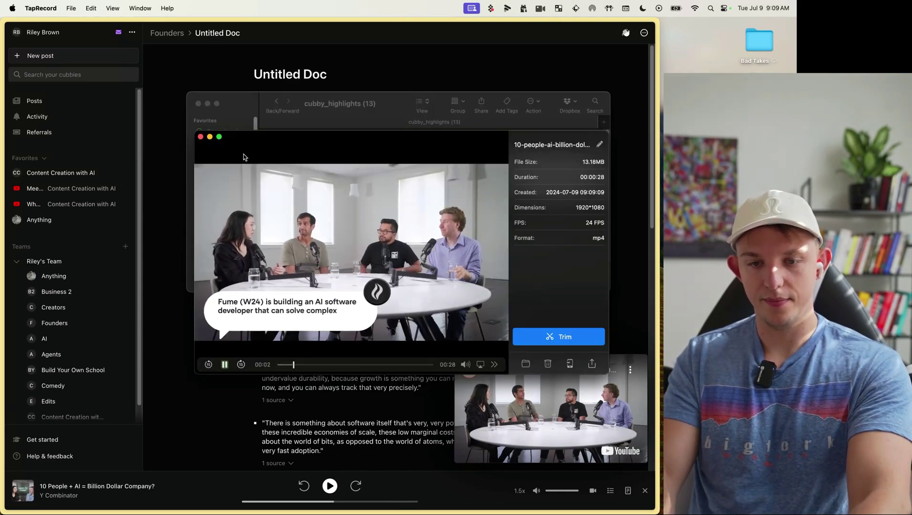
{"action": "key", "text": "Down"}
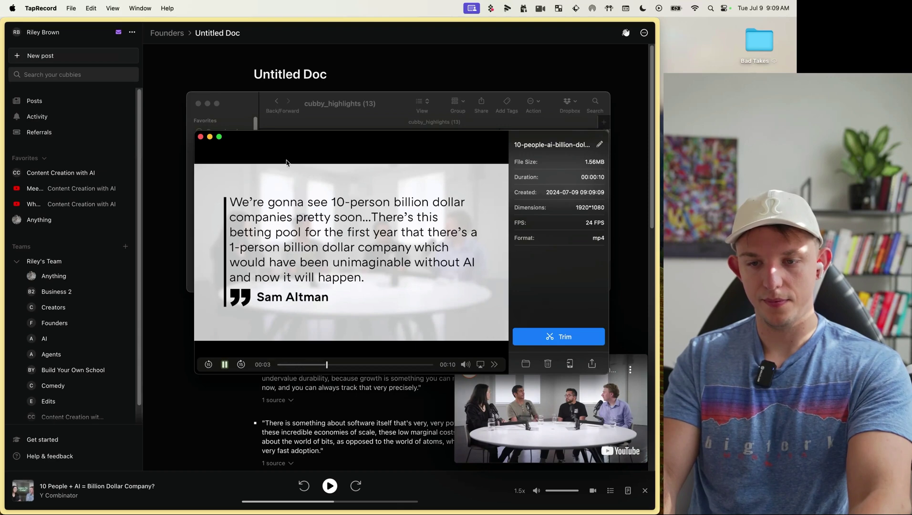
{"action": "key", "text": "space"}
{"action": "key", "text": "space"}
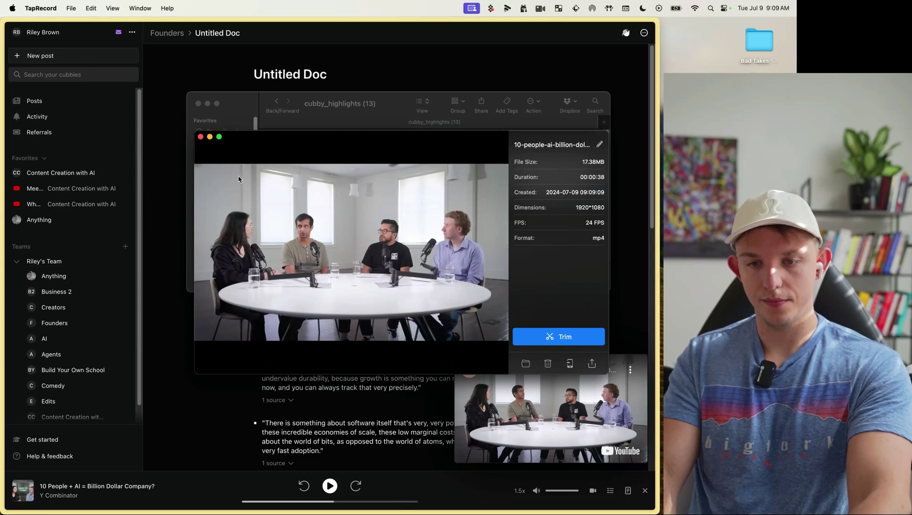
{"action": "mouse_move", "coordinate": [244, 186]}
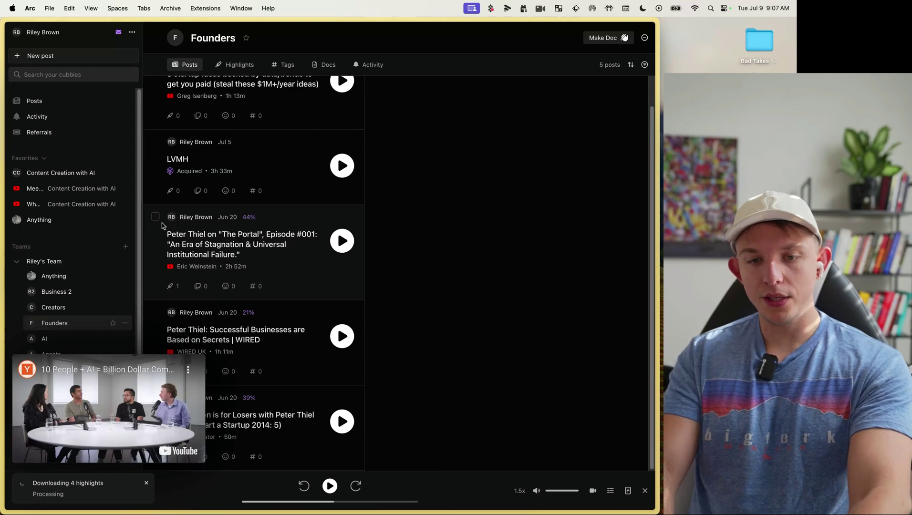
- Select The Portal, WIRED and Competition posts and choose Get Cubby Doc for them
{"action": "left_click", "coordinate": [155, 217]}
{"action": "left_click", "coordinate": [156, 312]}
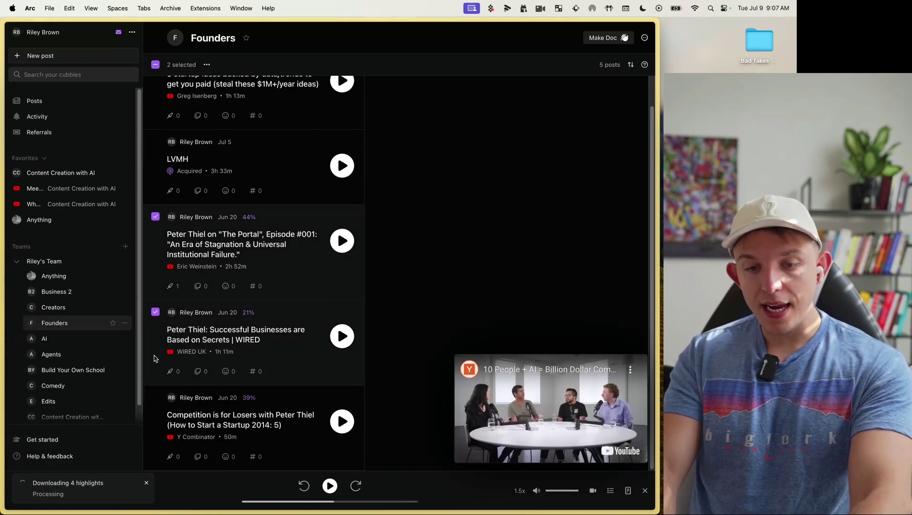
{"action": "left_click", "coordinate": [157, 398]}
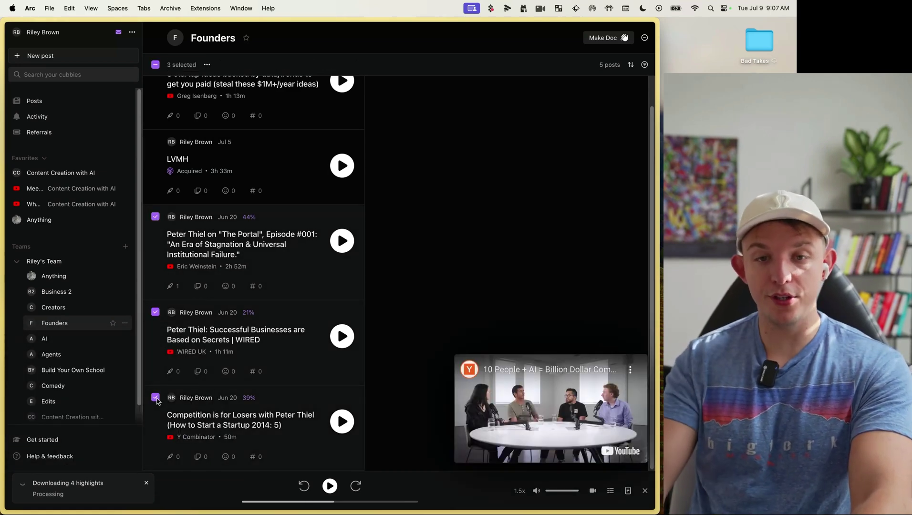
{"action": "left_click", "coordinate": [207, 66]}
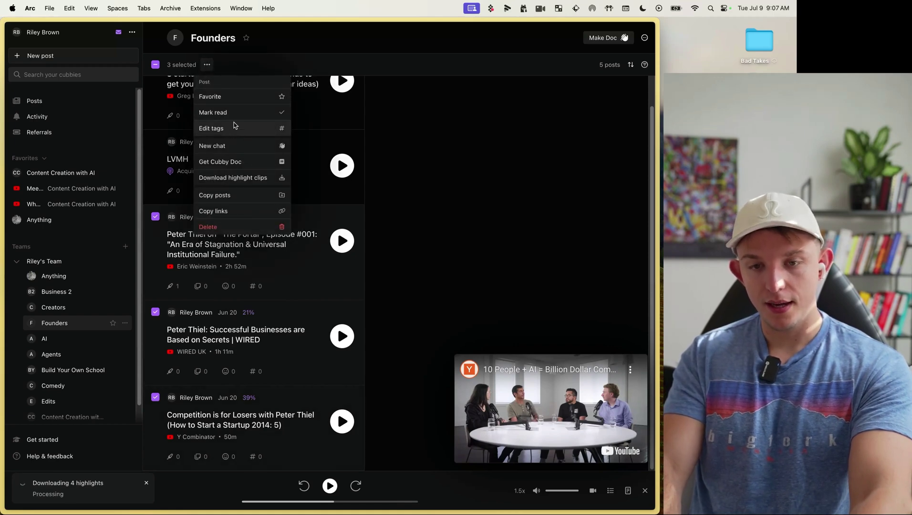
{"action": "left_click", "coordinate": [230, 164]}
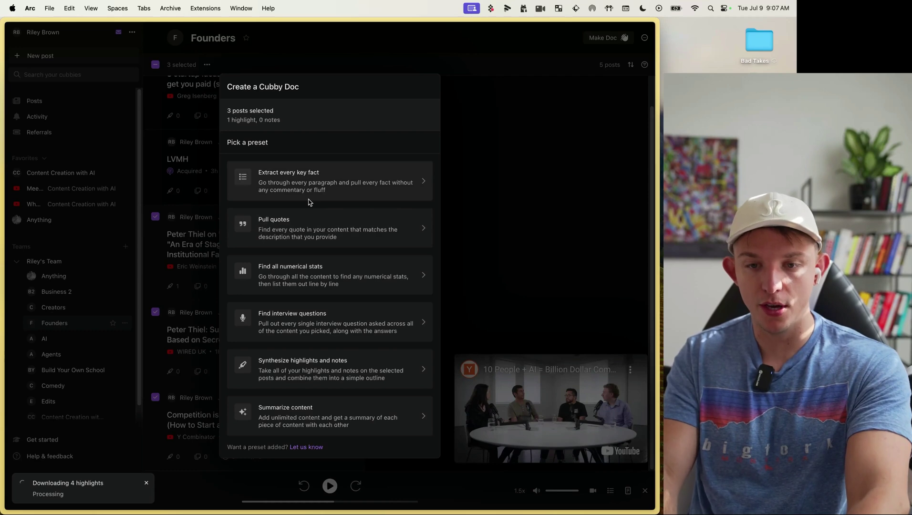
- Create a Pull quotes doc for quotes about "growth of the economy" and "the importance of growth", emailed when ready
{"action": "left_click", "coordinate": [340, 222]}
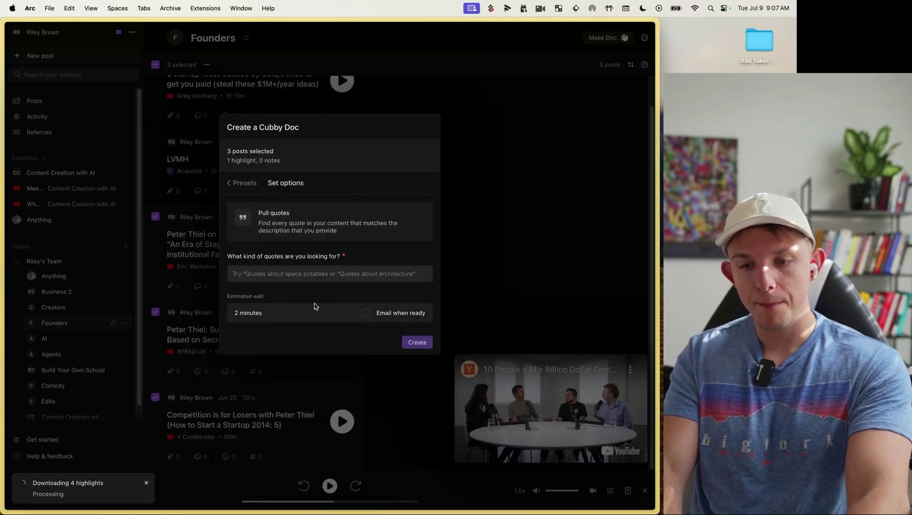
{"action": "left_click", "coordinate": [264, 275]}
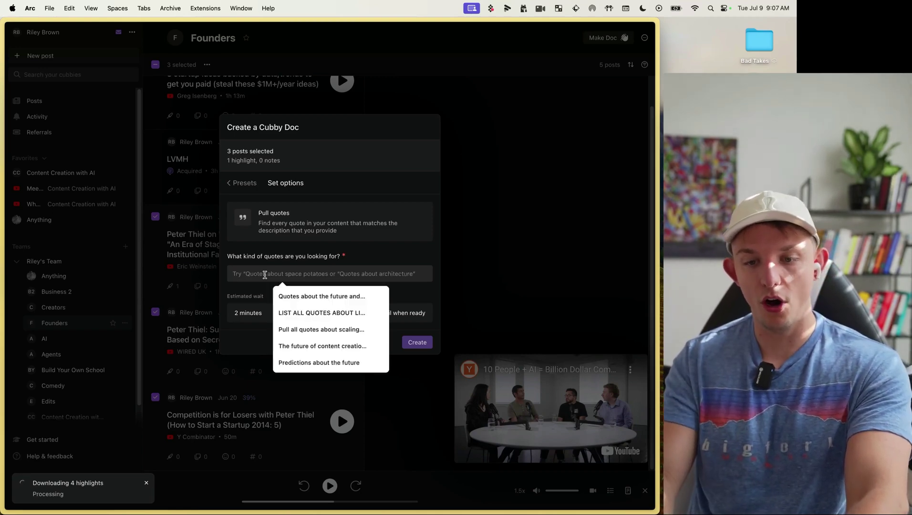
{"action": "left_click", "coordinate": [335, 264]}
{"action": "left_click", "coordinate": [302, 272]}
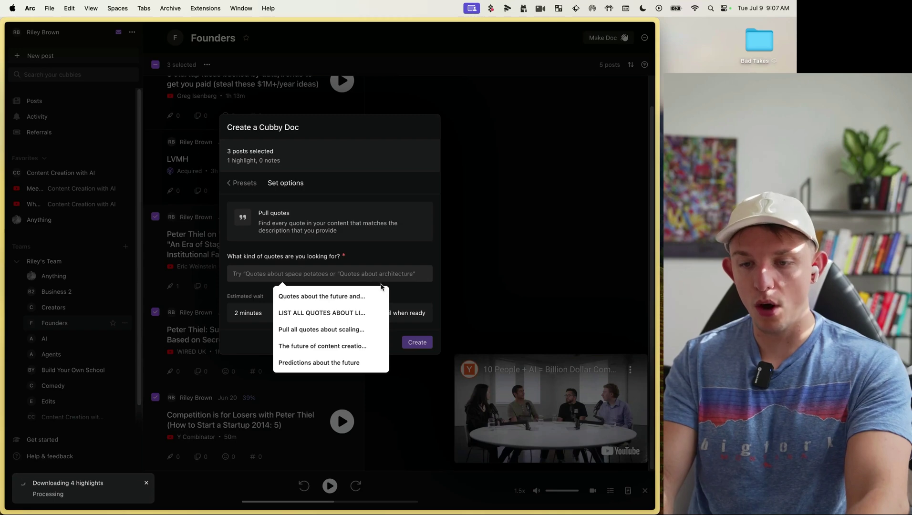
{"action": "type", "text": "quotes about \"growth of the economy\", and \"the imp"}
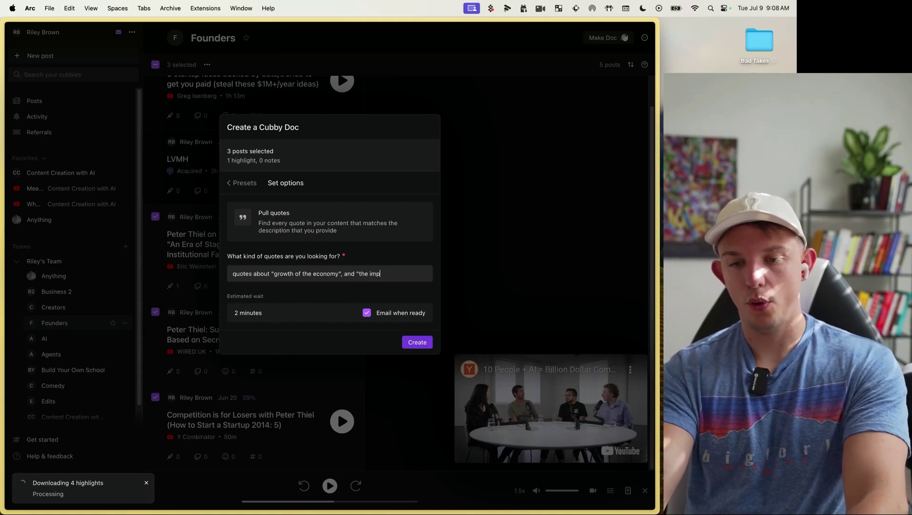
{"action": "type", "text": "tance of growth\""}
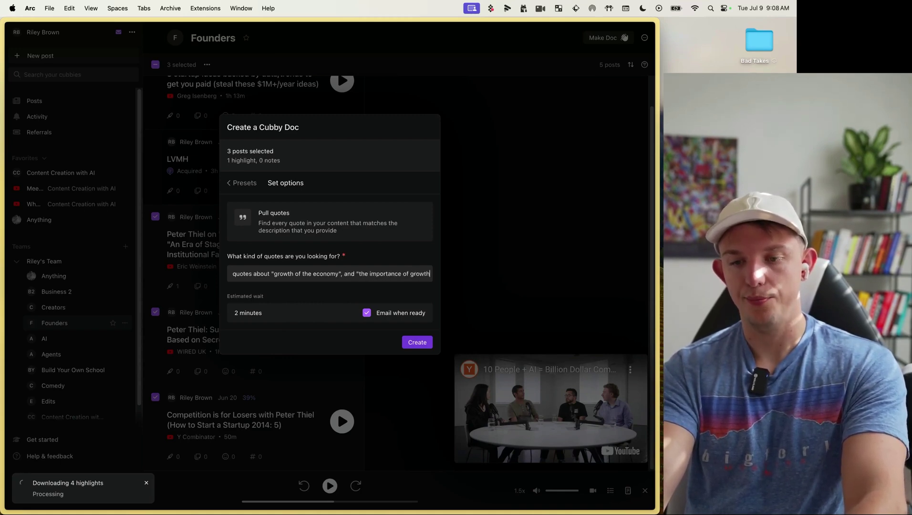
{"action": "left_click", "coordinate": [417, 343]}
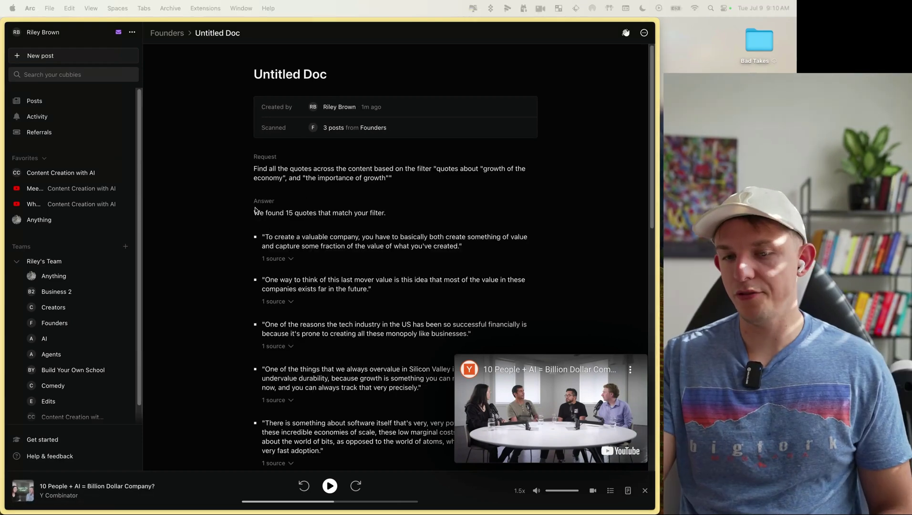
- Expand the first quote's source and play, then pause, its clip from the Peter Thiel talk
{"action": "scroll", "coordinate": [288, 260], "scroll_direction": "down", "scroll_amount": 1}
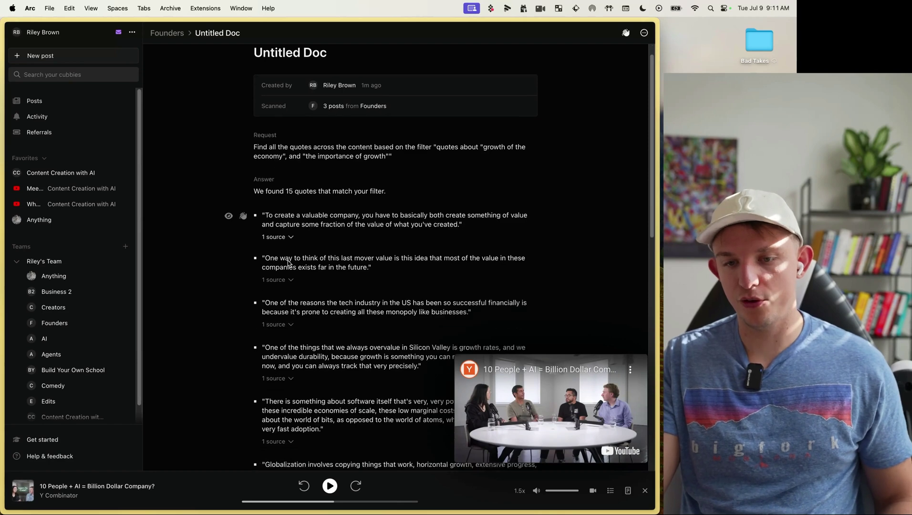
{"action": "scroll", "coordinate": [287, 263], "scroll_direction": "up", "scroll_amount": 1}
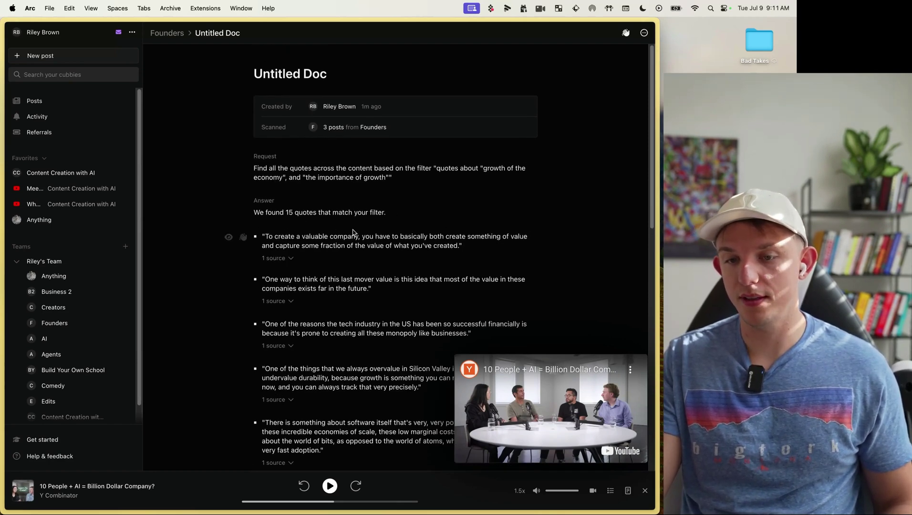
{"action": "left_click", "coordinate": [279, 260]}
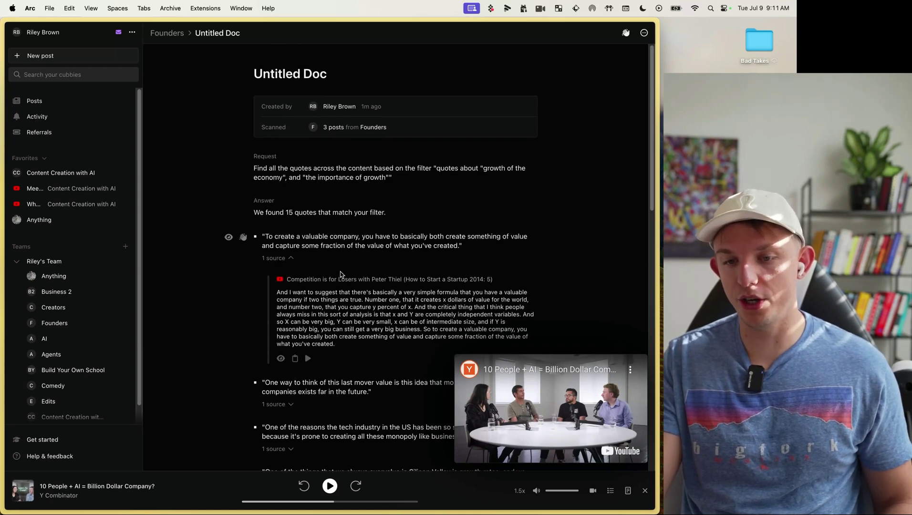
{"action": "left_click_drag", "start_coordinate": [333, 237], "coordinate": [267, 234]}
{"action": "left_click", "coordinate": [474, 251]}
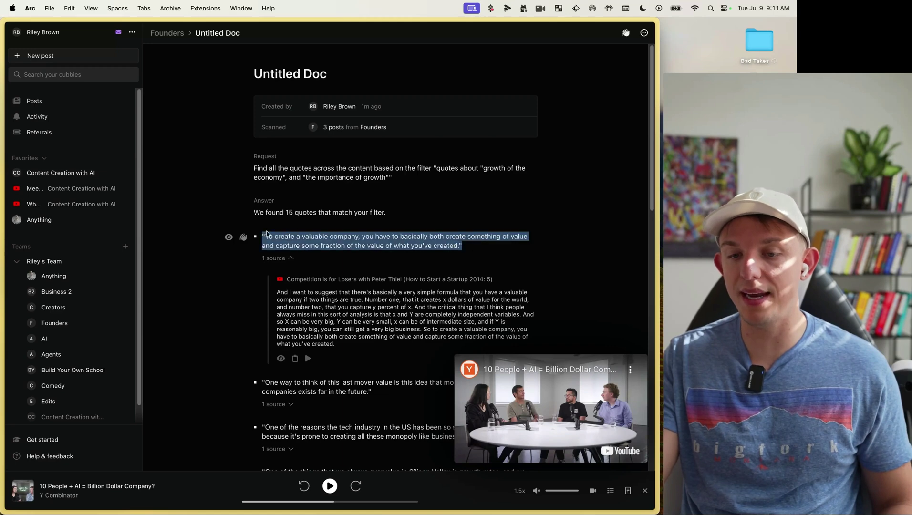
{"action": "left_click", "coordinate": [479, 250]}
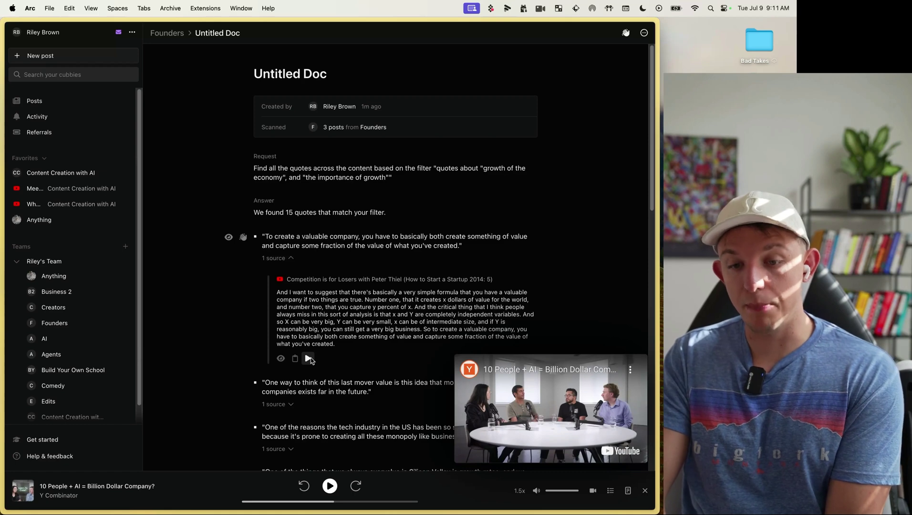
{"action": "left_click", "coordinate": [308, 358]}
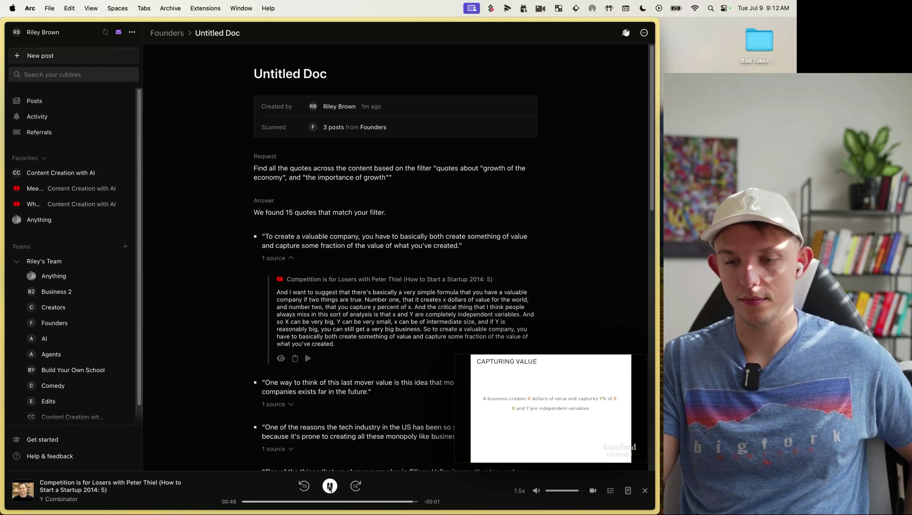
{"action": "left_click", "coordinate": [329, 486]}
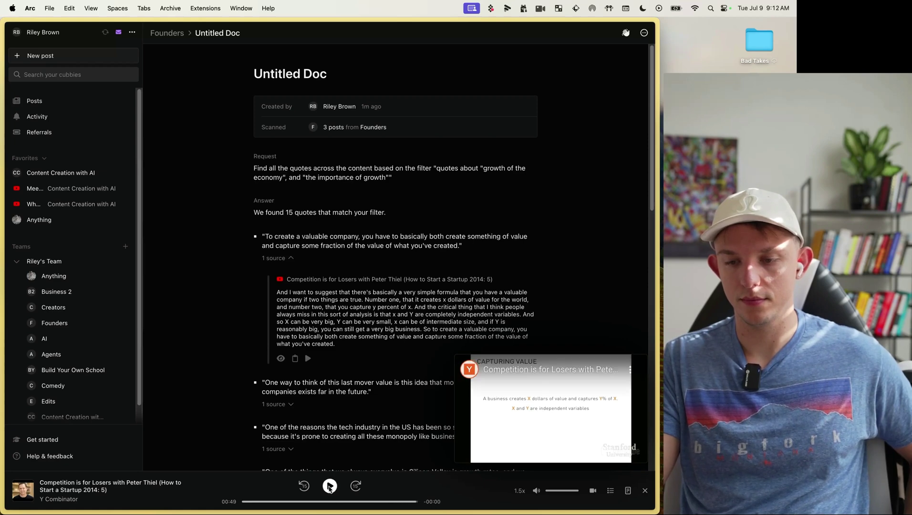
- Highlight the cited Peter Thiel paragraph in the transcript viewer and download it as a highlight clip
{"action": "left_click", "coordinate": [280, 359]}
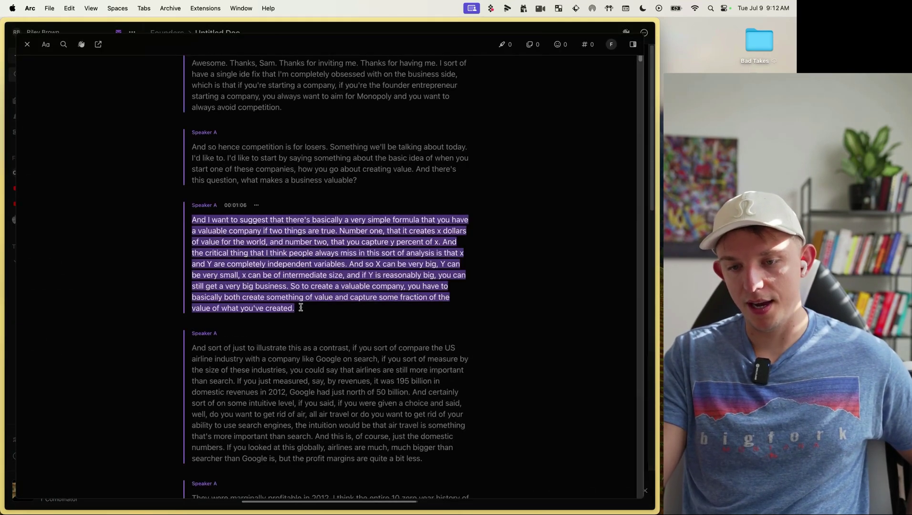
{"action": "left_click_drag", "start_coordinate": [301, 308], "coordinate": [191, 218]}
{"action": "left_click", "coordinate": [339, 200]}
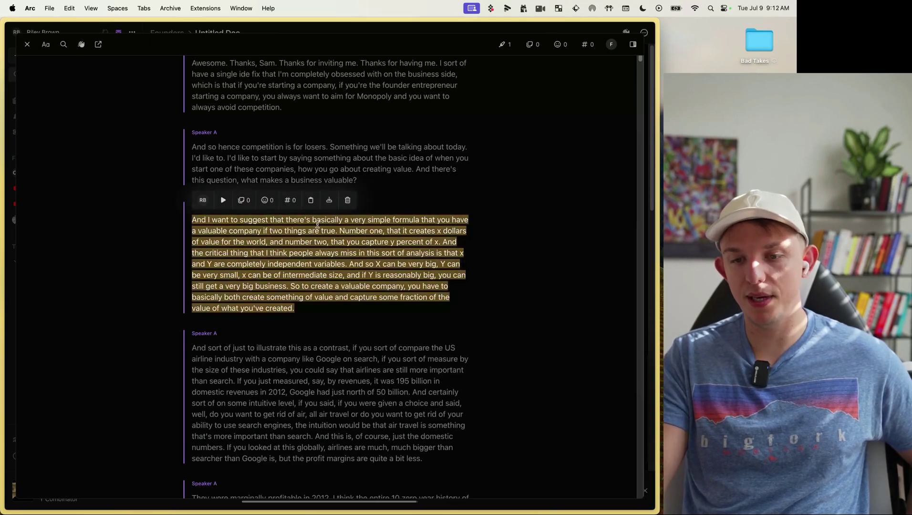
{"action": "right_click", "coordinate": [317, 224]}
{"action": "left_click", "coordinate": [355, 360]}
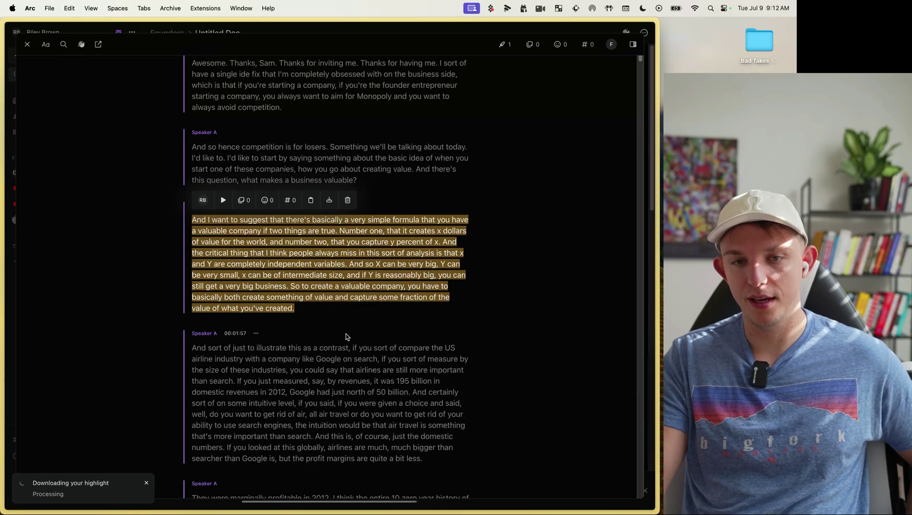
- Close the transcript viewer and expand the source under the second quote
{"action": "left_click", "coordinate": [27, 44]}
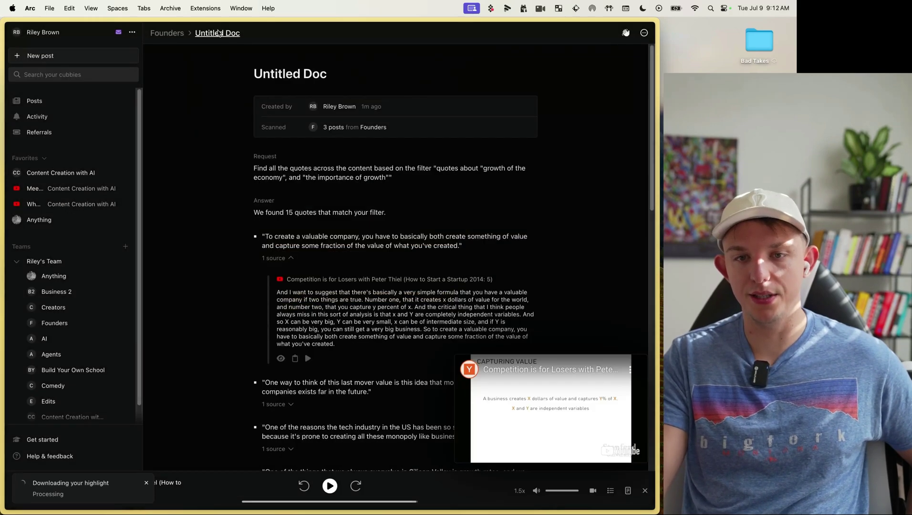
{"action": "scroll", "coordinate": [210, 317], "scroll_direction": "down", "scroll_amount": 2}
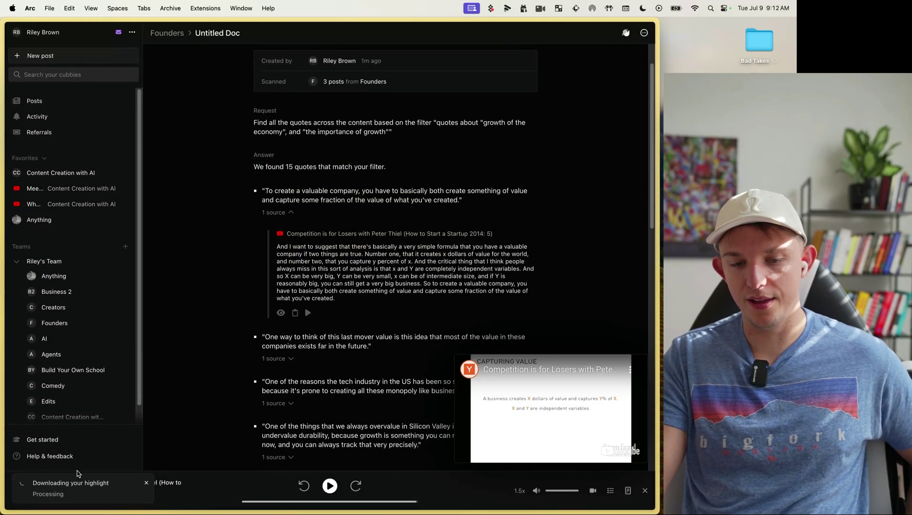
{"action": "scroll", "coordinate": [253, 224], "scroll_direction": "down", "scroll_amount": 5}
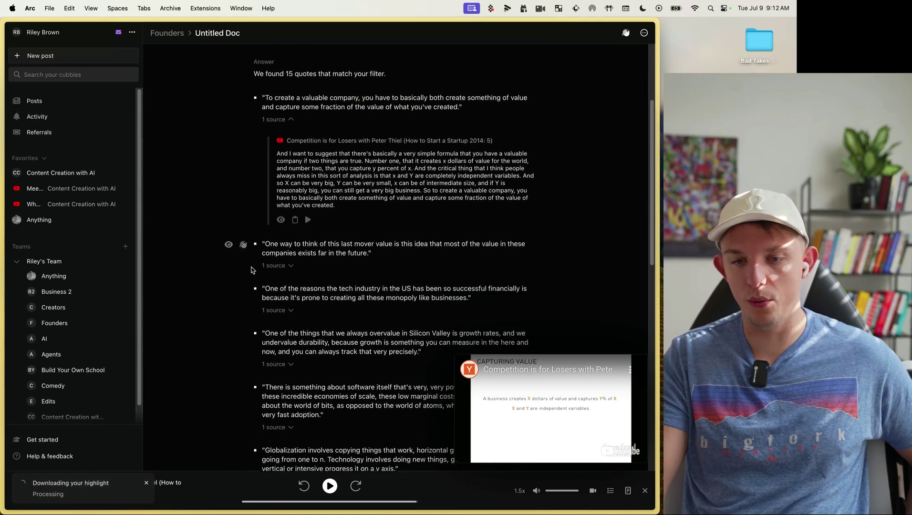
{"action": "left_click", "coordinate": [280, 238]}
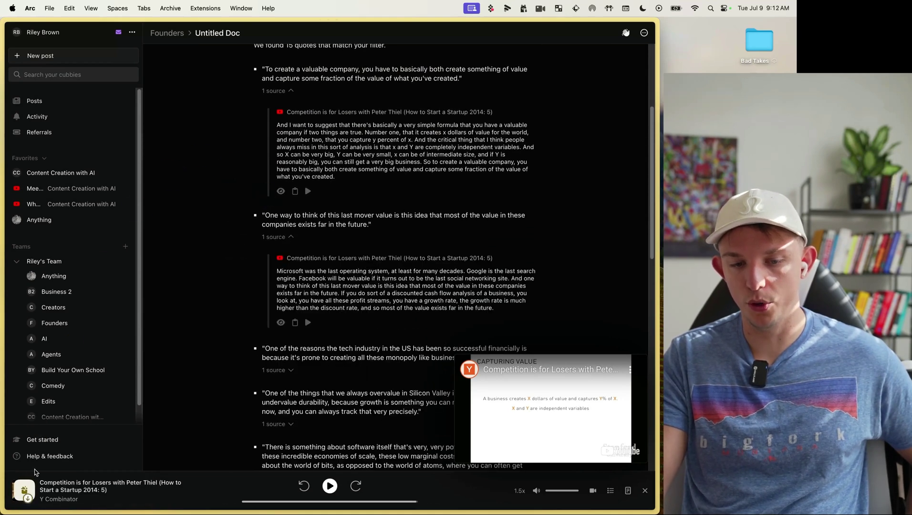
{"action": "mouse_move", "coordinate": [2, 477]}
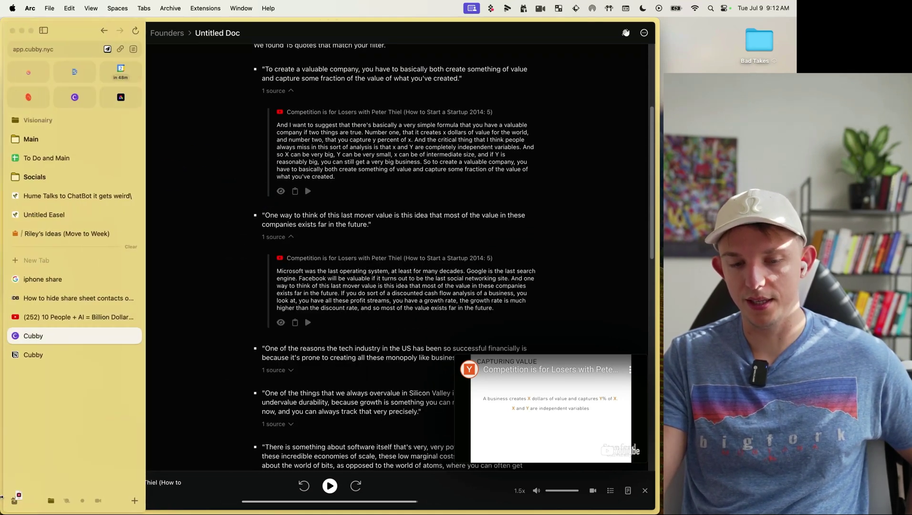
{"action": "left_click", "coordinate": [98, 491]}
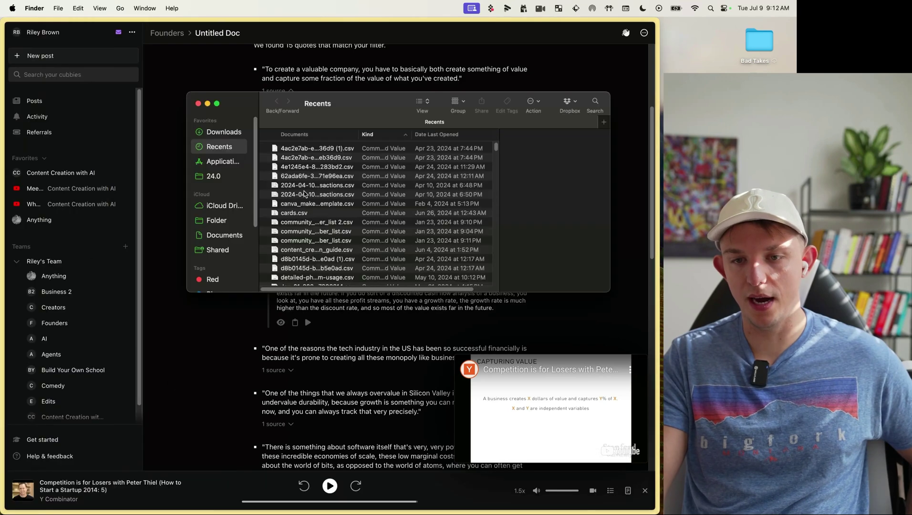
{"action": "left_click", "coordinate": [228, 133]}
{"action": "double_click", "coordinate": [313, 156]}
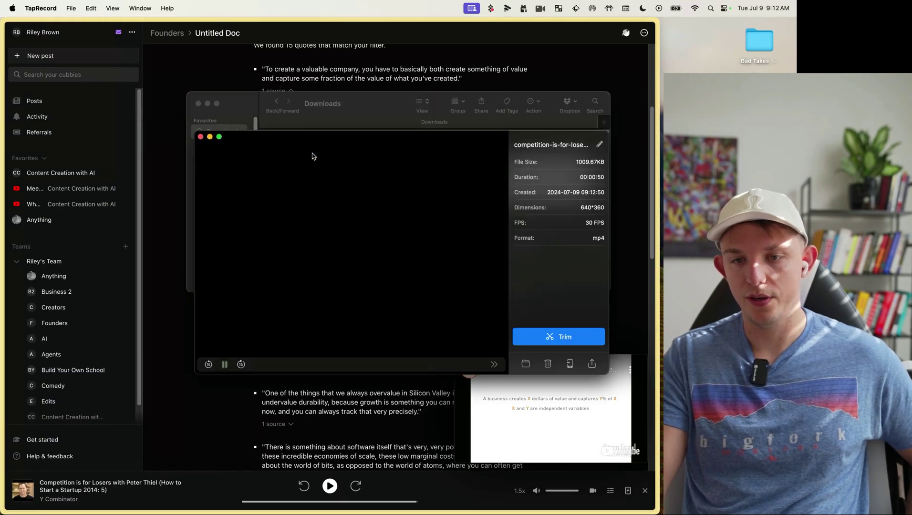
{"action": "left_click", "coordinate": [403, 365]}
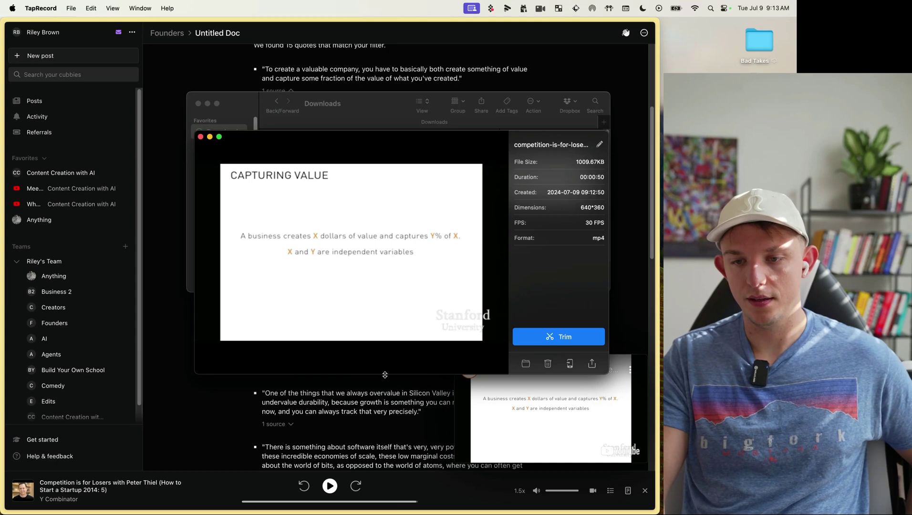
{"action": "mouse_move", "coordinate": [406, 280]}
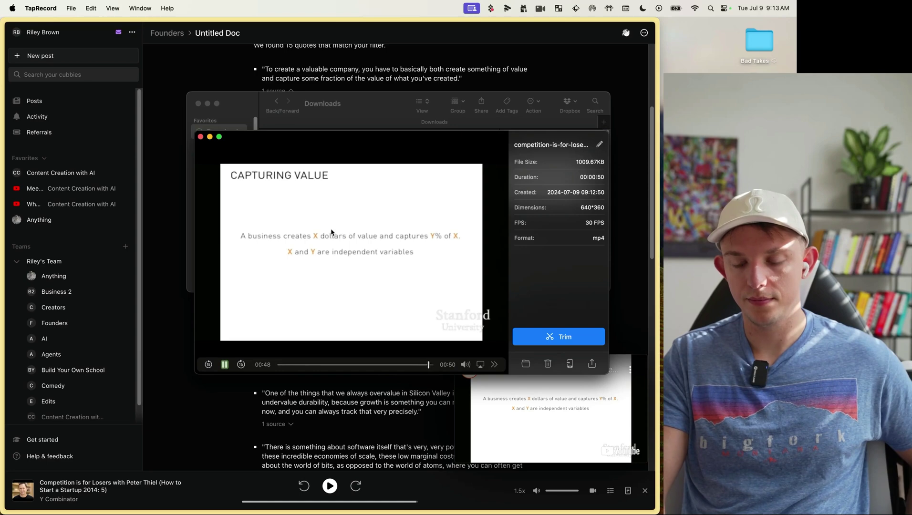
{"action": "left_click", "coordinate": [200, 137]}
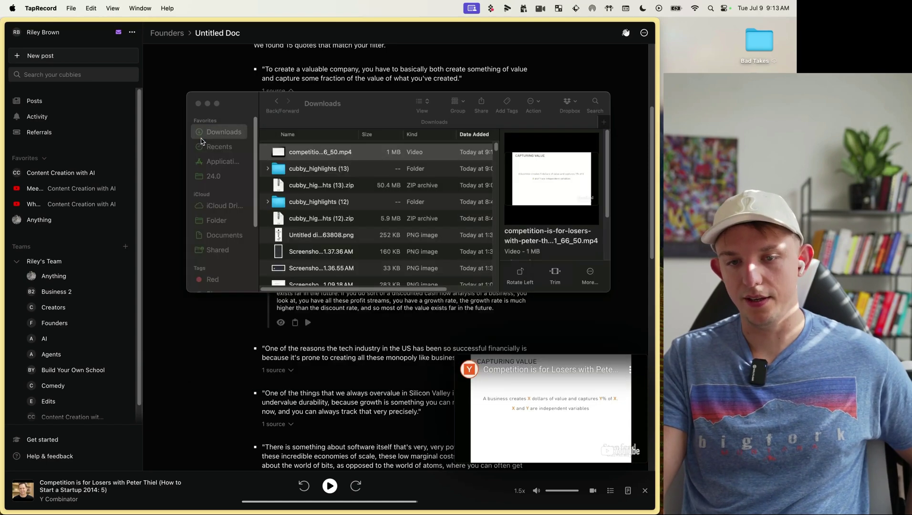
{"action": "left_click", "coordinate": [198, 104]}
- Expand the sources for quotes 3 and 4, and play then pause the fourth quote's clip
{"action": "scroll", "coordinate": [252, 175], "scroll_direction": "down", "scroll_amount": 5}
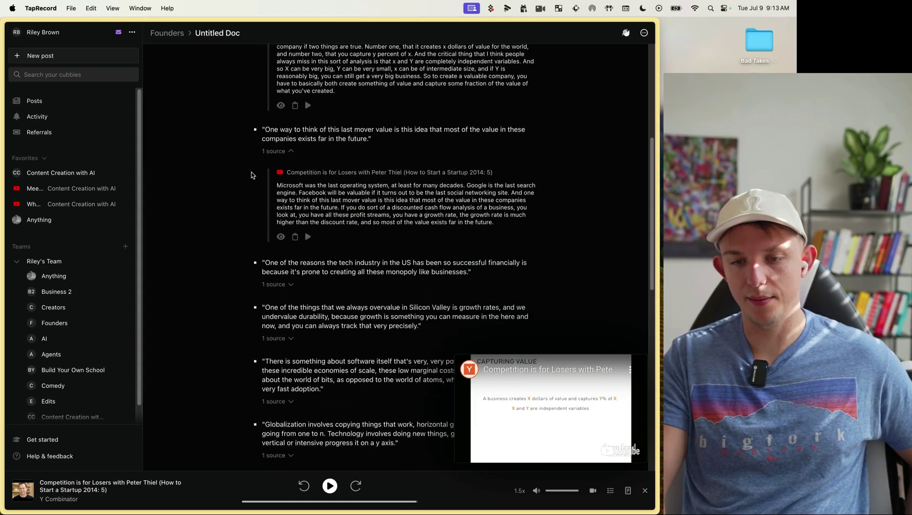
{"action": "left_click", "coordinate": [278, 285]}
{"action": "left_click", "coordinate": [278, 287]}
{"action": "scroll", "coordinate": [313, 278], "scroll_direction": "down", "scroll_amount": 3}
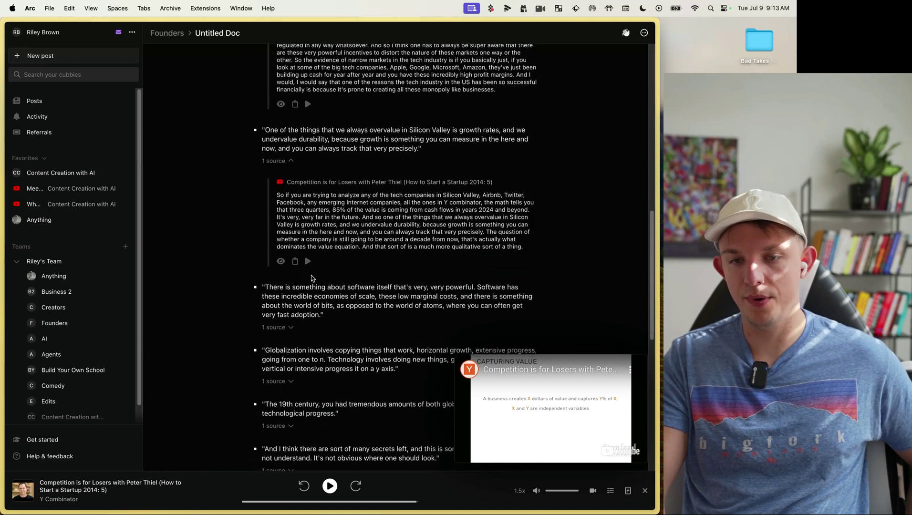
{"action": "left_click", "coordinate": [281, 257]}
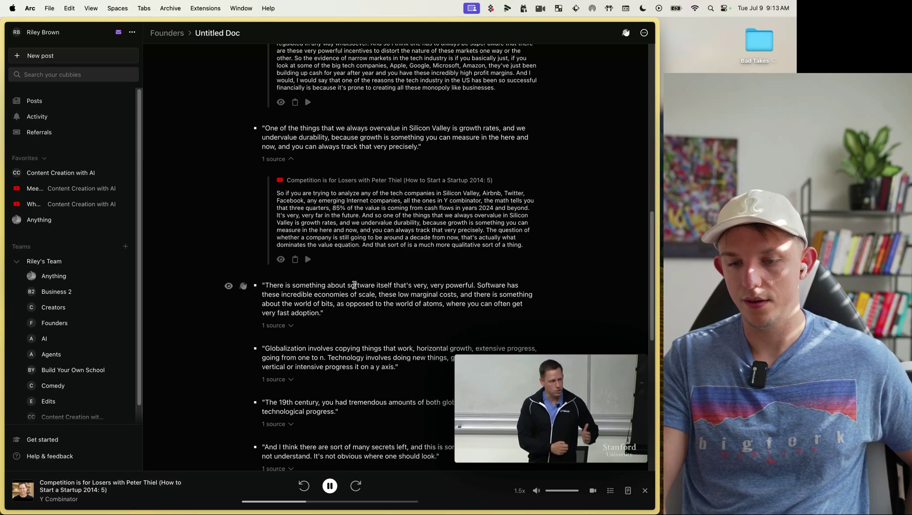
{"action": "left_click", "coordinate": [550, 403]}
{"action": "scroll", "coordinate": [549, 402], "scroll_direction": "down", "scroll_amount": 8}
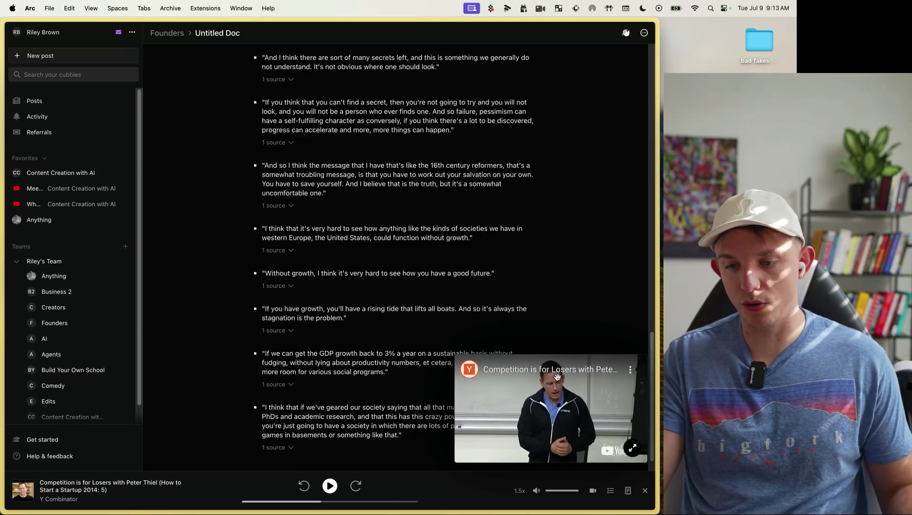
- Play the growth quote's Portal clip, highlight its cited paragraph, and download both highlight clips
{"action": "left_click", "coordinate": [290, 250]}
{"action": "left_click", "coordinate": [375, 238]}
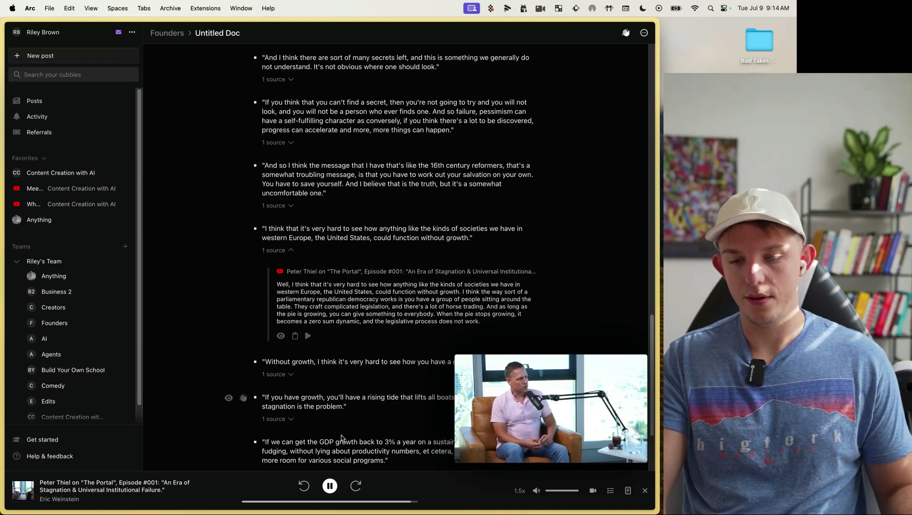
{"action": "left_click", "coordinate": [282, 336]}
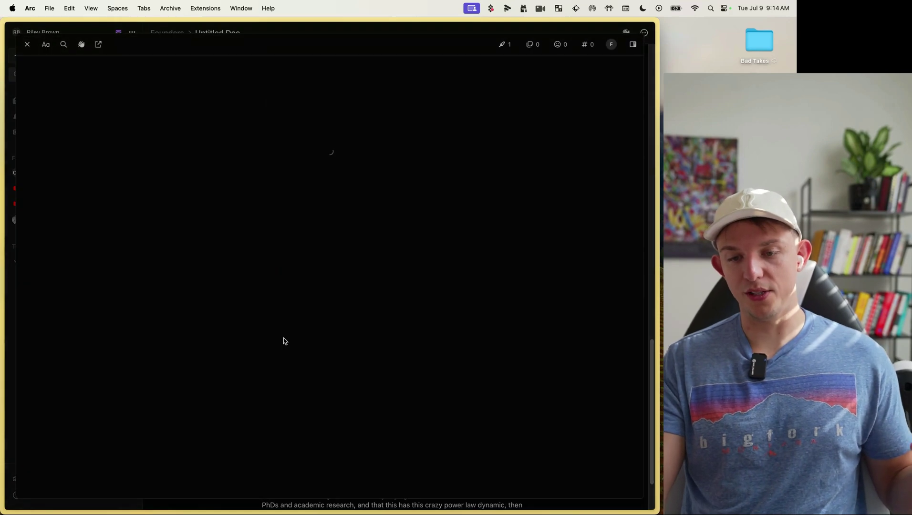
{"action": "left_click_drag", "start_coordinate": [391, 298], "coordinate": [188, 232]}
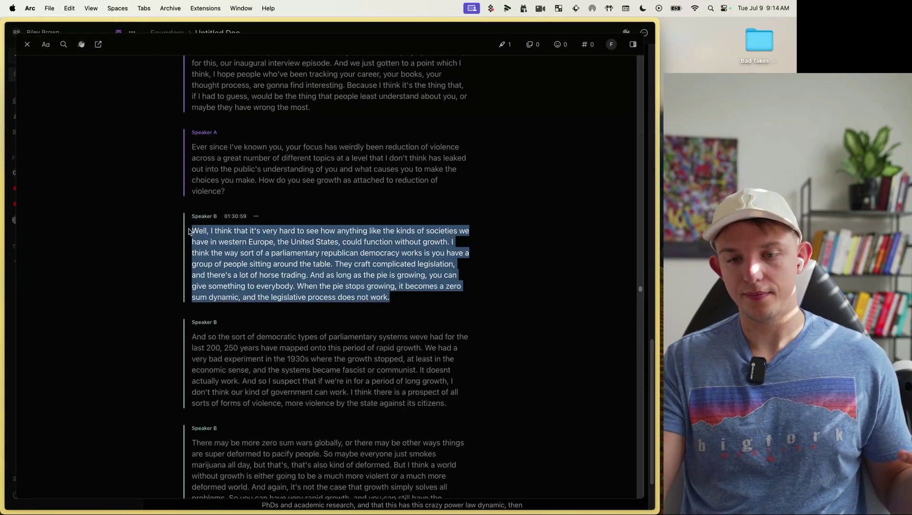
{"action": "left_click", "coordinate": [339, 212]}
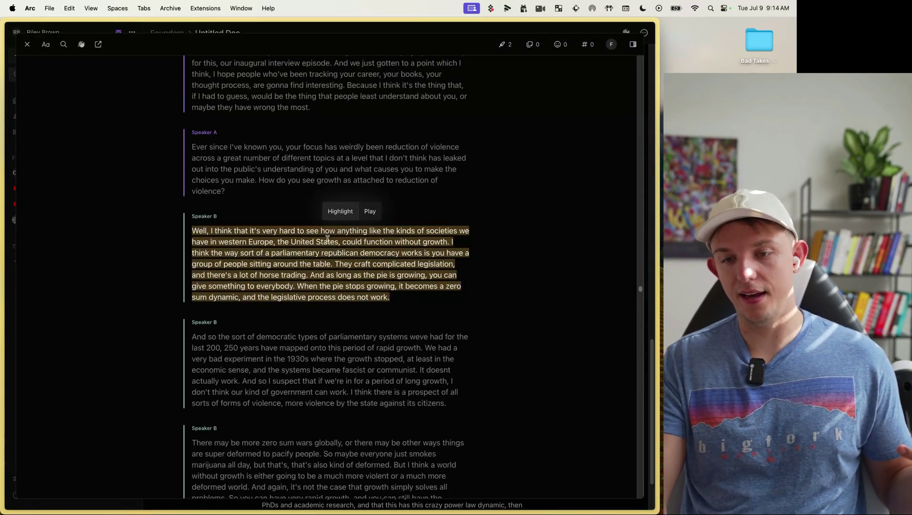
{"action": "right_click", "coordinate": [325, 244]}
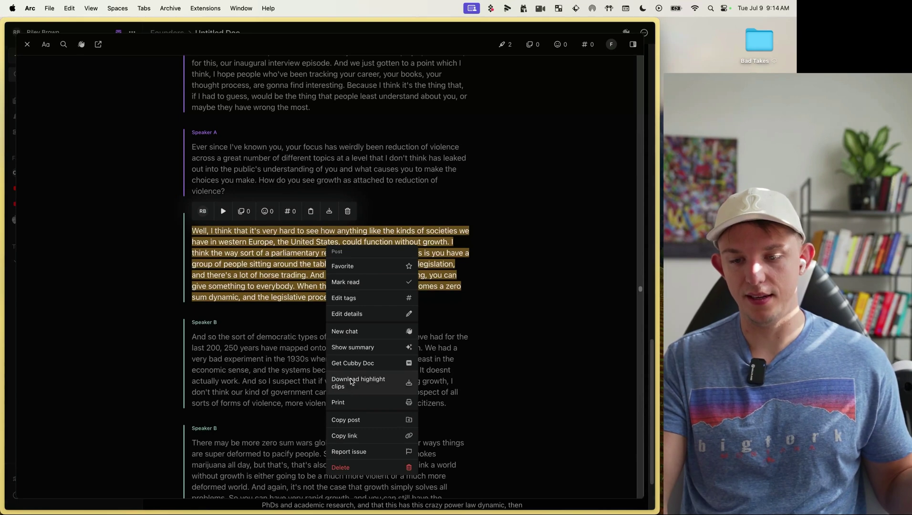
{"action": "left_click", "coordinate": [354, 386]}
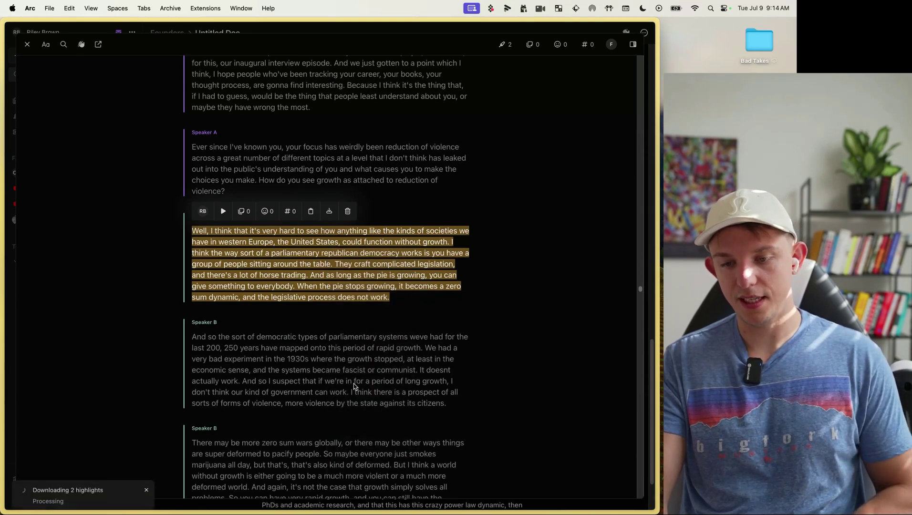
{"action": "key", "text": "Escape"}
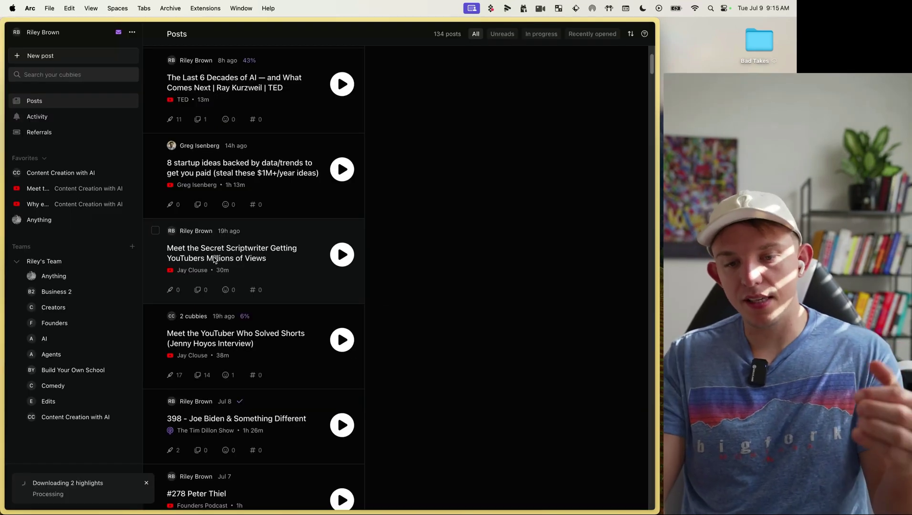
- In a new chat on the Meet the Secret Scriptwriter post, request a described outline of great-scriptwriter steps
{"action": "left_click", "coordinate": [214, 260]}
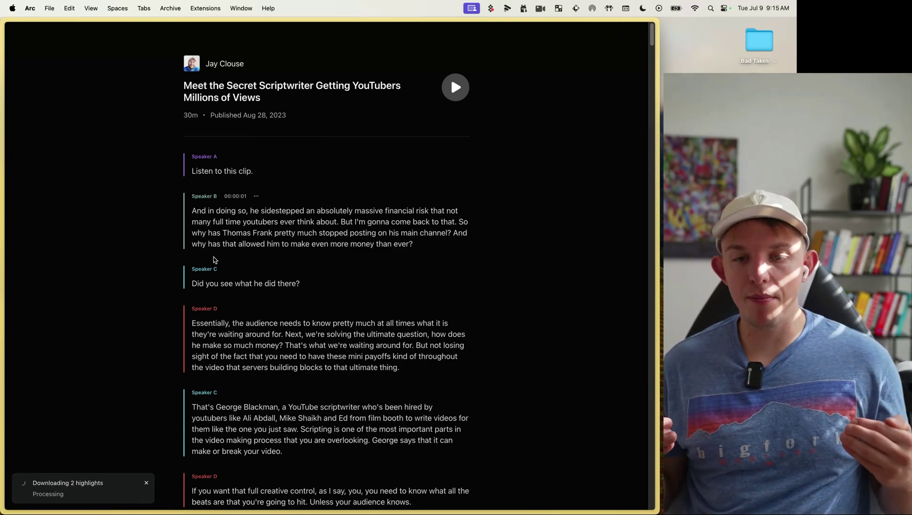
{"action": "left_click", "coordinate": [642, 34]}
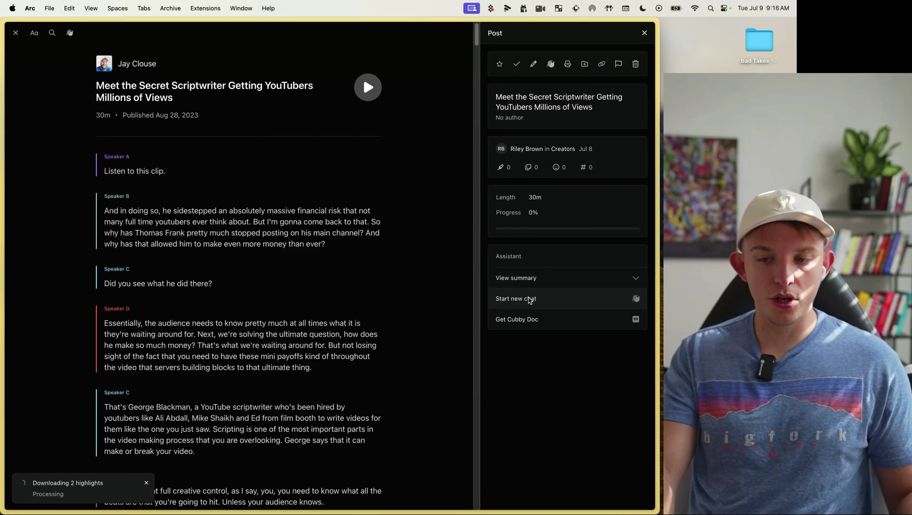
{"action": "left_click", "coordinate": [530, 298]}
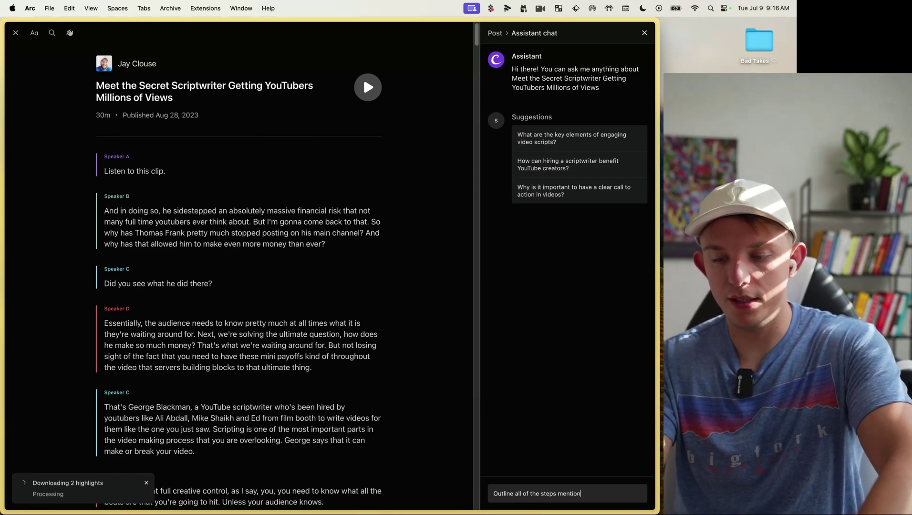
{"action": "type", "text": "ription on how to be"}
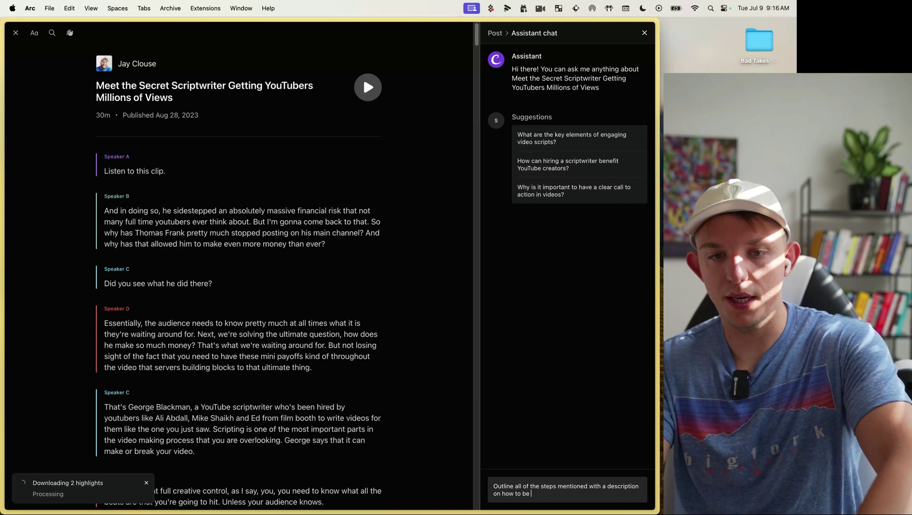
{"action": "type", "text": " a great sc"}
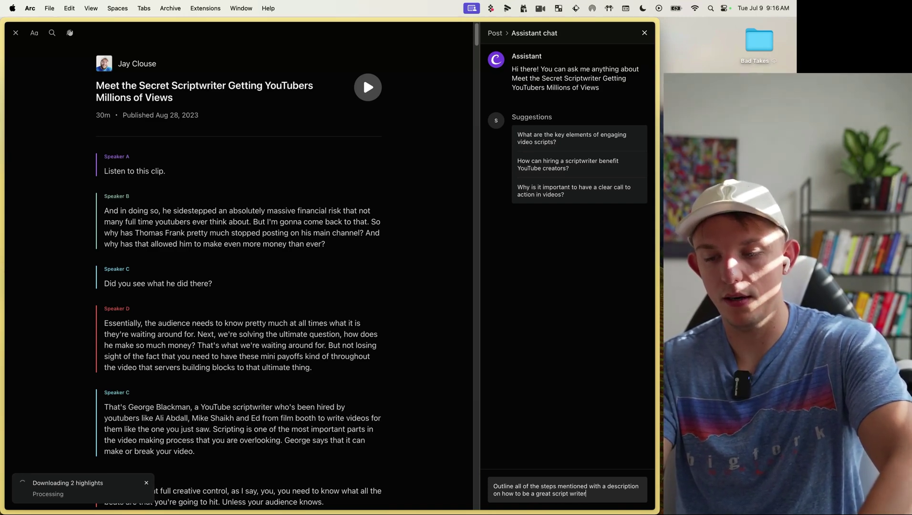
{"action": "type", "text": "ript writer"}
{"action": "key", "text": "Return"}
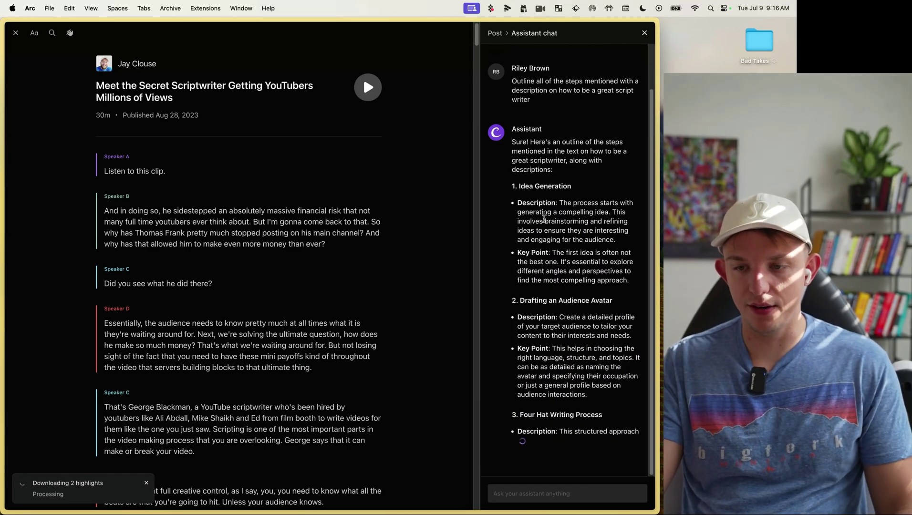
{"action": "scroll", "coordinate": [548, 248], "scroll_direction": "down", "scroll_amount": 4}
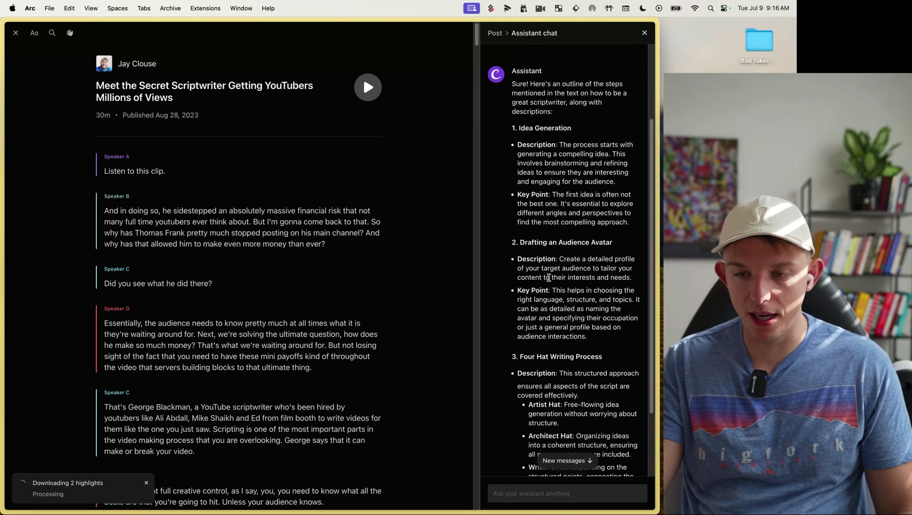
{"action": "scroll", "coordinate": [548, 277], "scroll_direction": "down", "scroll_amount": 2}
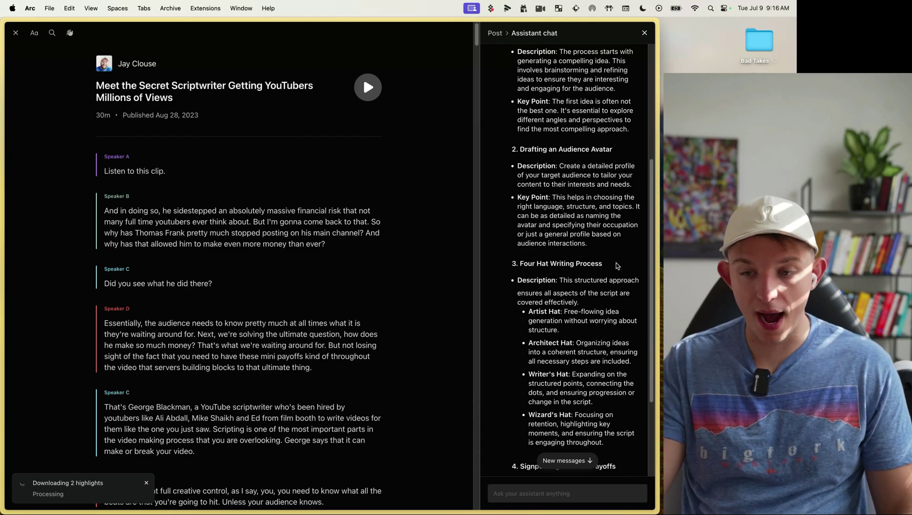
{"action": "scroll", "coordinate": [615, 265], "scroll_direction": "down", "scroll_amount": 4}
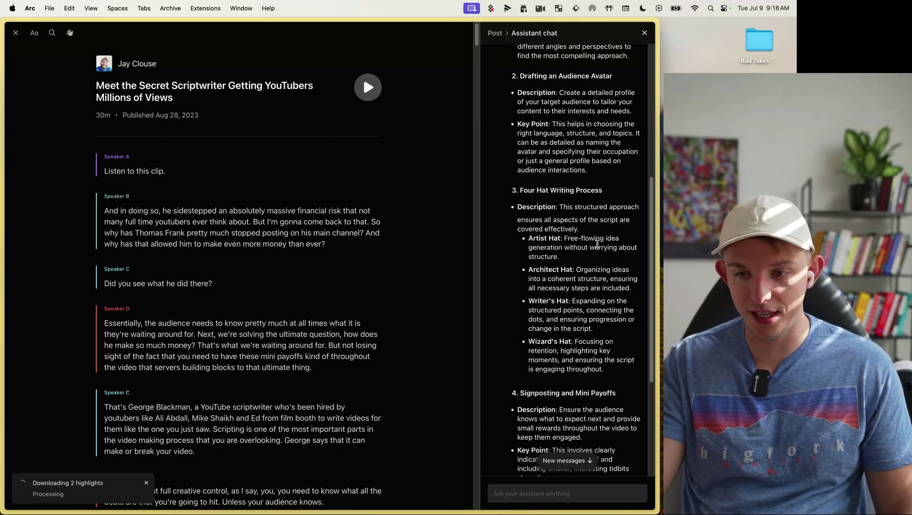
{"action": "scroll", "coordinate": [597, 244], "scroll_direction": "down", "scroll_amount": 15}
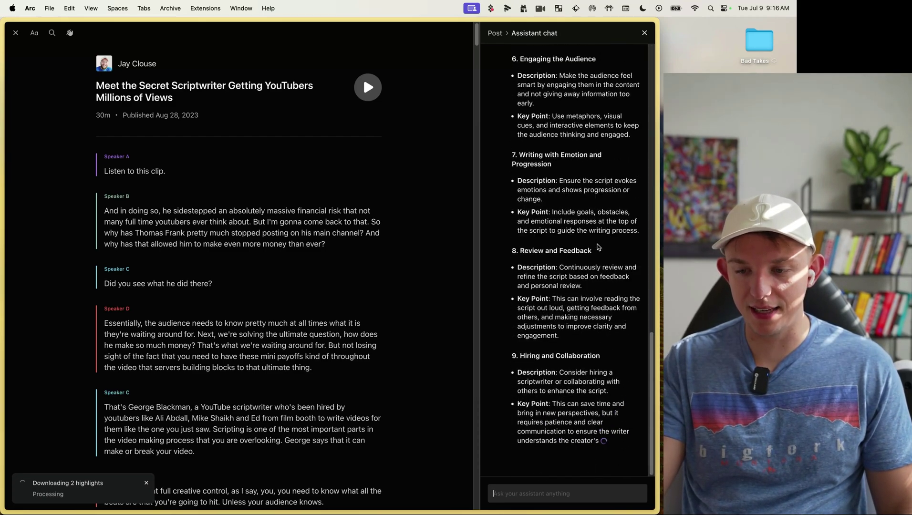
{"action": "scroll", "coordinate": [598, 246], "scroll_direction": "up", "scroll_amount": 15}
{"action": "scroll", "coordinate": [597, 247], "scroll_direction": "down", "scroll_amount": 5}
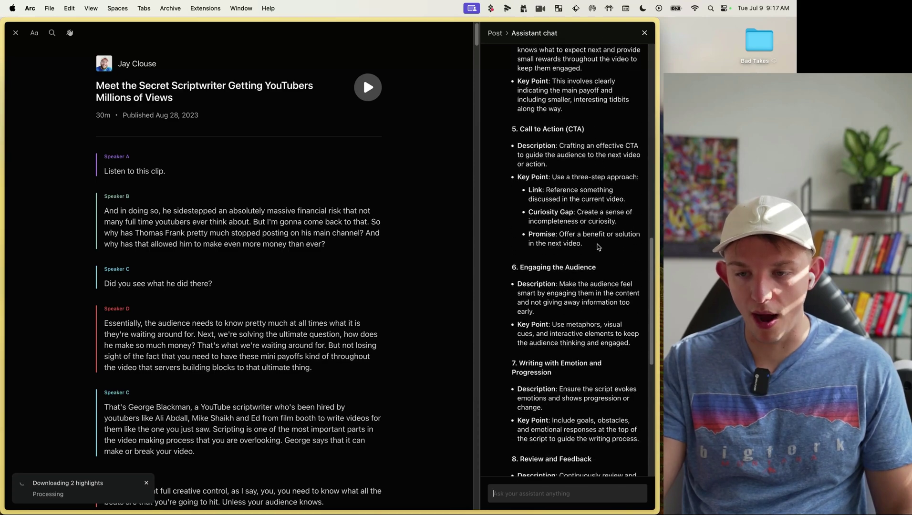
{"action": "scroll", "coordinate": [598, 246], "scroll_direction": "down", "scroll_amount": 10}
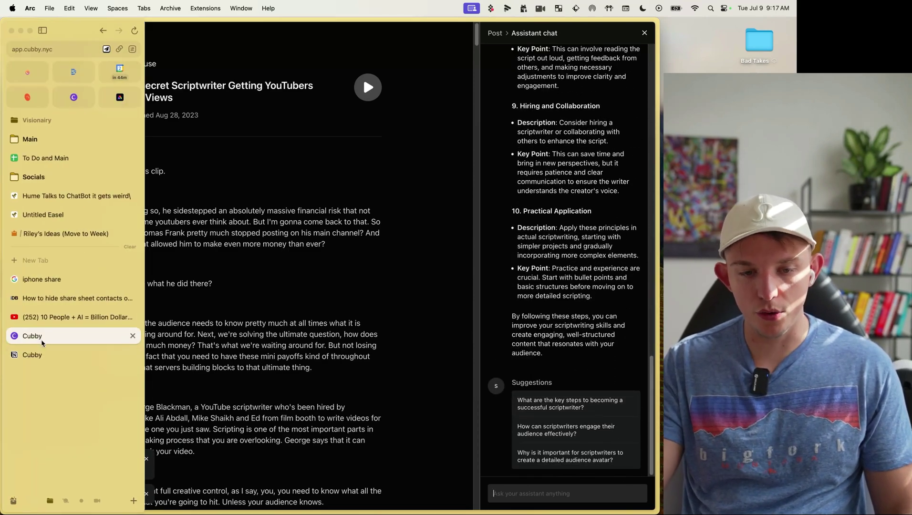
- On the Notion Cubby page, add the heading 'Writing Process for YouTube' and paste the outline beneath it
{"action": "left_click", "coordinate": [42, 354]}
{"action": "scroll", "coordinate": [253, 321], "scroll_direction": "down", "scroll_amount": 10}
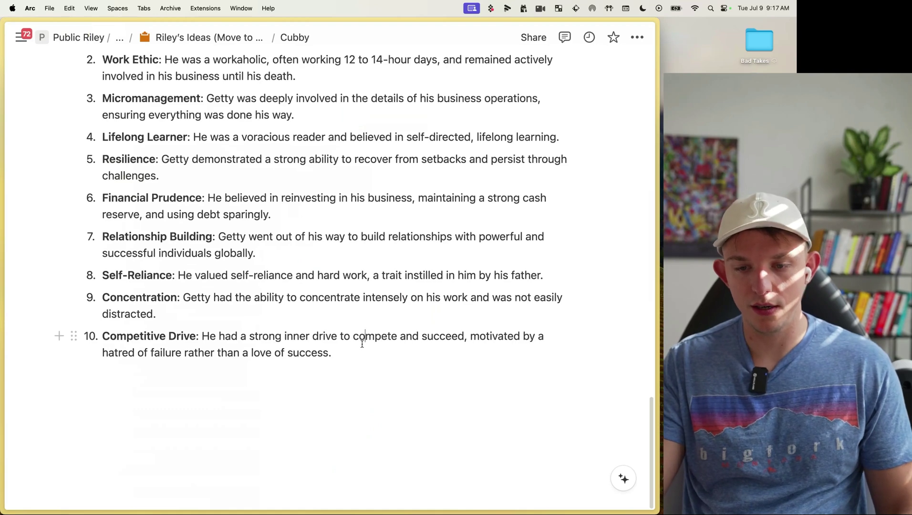
{"action": "scroll", "coordinate": [362, 344], "scroll_direction": "down", "scroll_amount": 3}
{"action": "left_click", "coordinate": [362, 348]}
{"action": "type", "text": "Writing "}
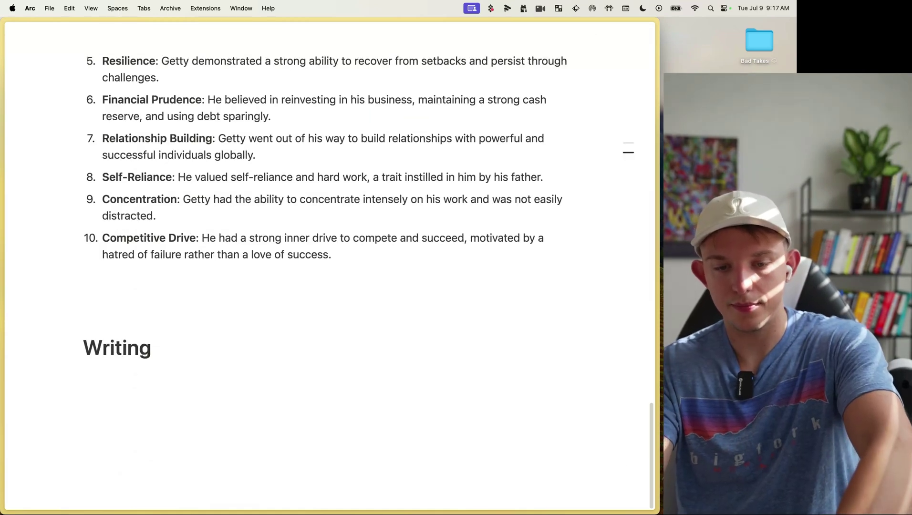
{"action": "type", "text": "Process for "}
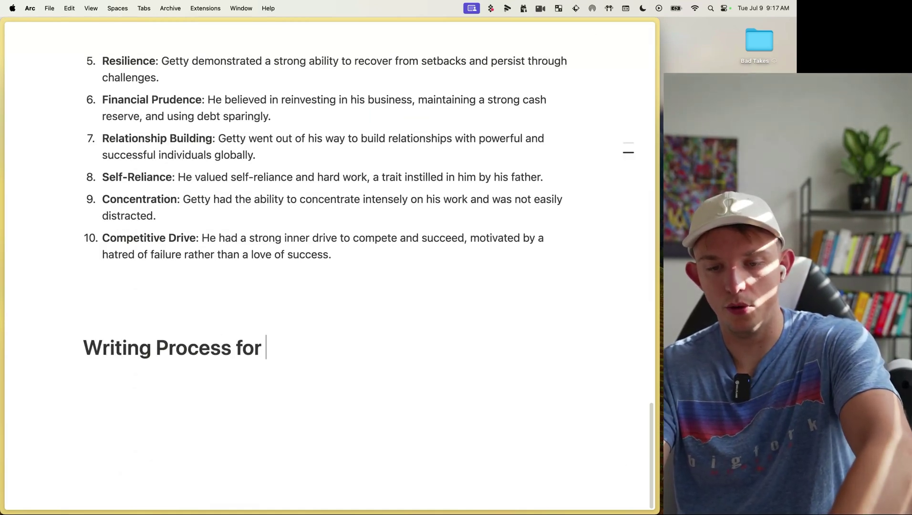
{"action": "type", "text": "YouTube"}
{"action": "key", "text": "Return"}
{"action": "type", "text": "a"}
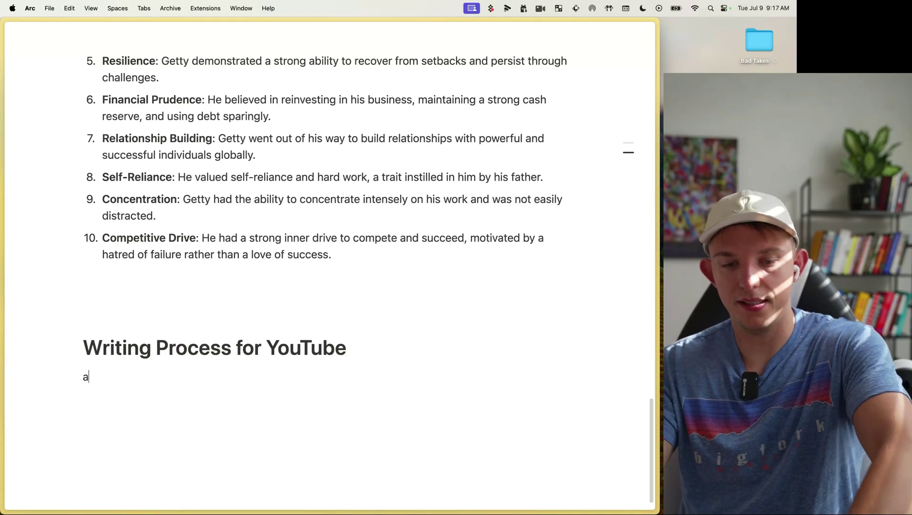
{"action": "key", "text": "BackSpace"}
{"action": "key", "text": "super+v"}
- Zoom the Notion page out to review the pasted ten-step outline, then return to the Cubby post
{"action": "scroll", "coordinate": [296, 305], "scroll_direction": "down", "scroll_amount": 10}
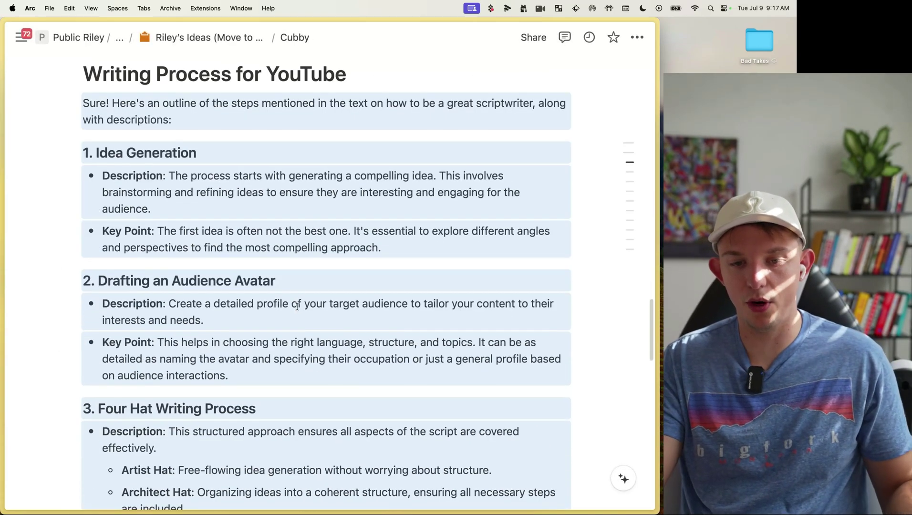
{"action": "scroll", "coordinate": [296, 306], "scroll_direction": "down", "scroll_amount": 5}
{"action": "scroll", "coordinate": [296, 306], "scroll_direction": "up", "scroll_amount": 1}
{"action": "scroll", "coordinate": [297, 306], "scroll_direction": "down", "scroll_amount": 6}
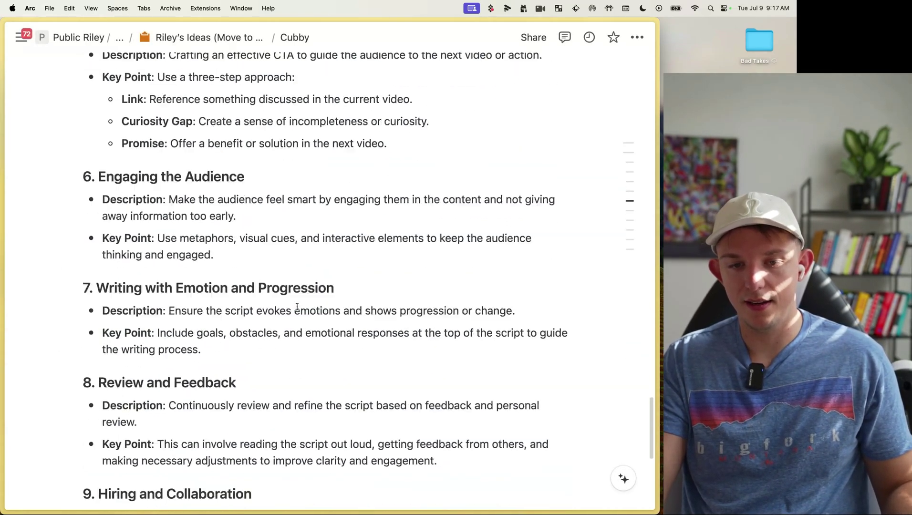
{"action": "scroll", "coordinate": [296, 307], "scroll_direction": "up", "scroll_amount": 5}
{"action": "scroll", "coordinate": [297, 307], "scroll_direction": "down", "scroll_amount": 4}
{"action": "scroll", "coordinate": [241, 256], "scroll_direction": "down", "scroll_amount": 3}
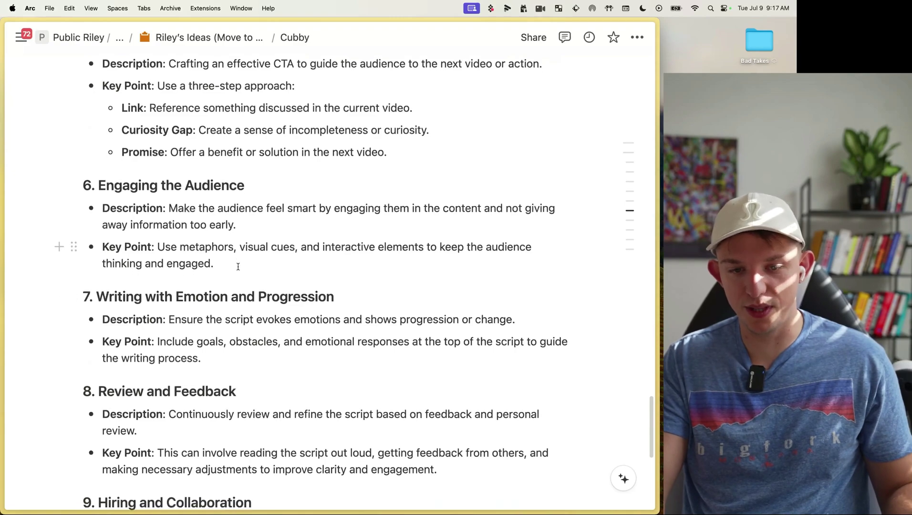
{"action": "scroll", "coordinate": [231, 249], "scroll_direction": "down", "scroll_amount": 3}
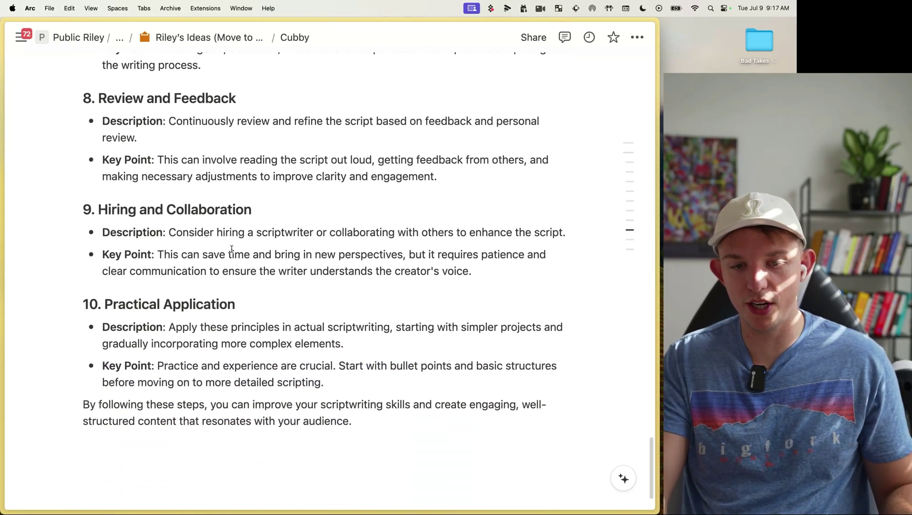
{"action": "scroll", "coordinate": [232, 249], "scroll_direction": "up", "scroll_amount": 15}
{"action": "scroll", "coordinate": [231, 249], "scroll_direction": "up", "scroll_amount": 6}
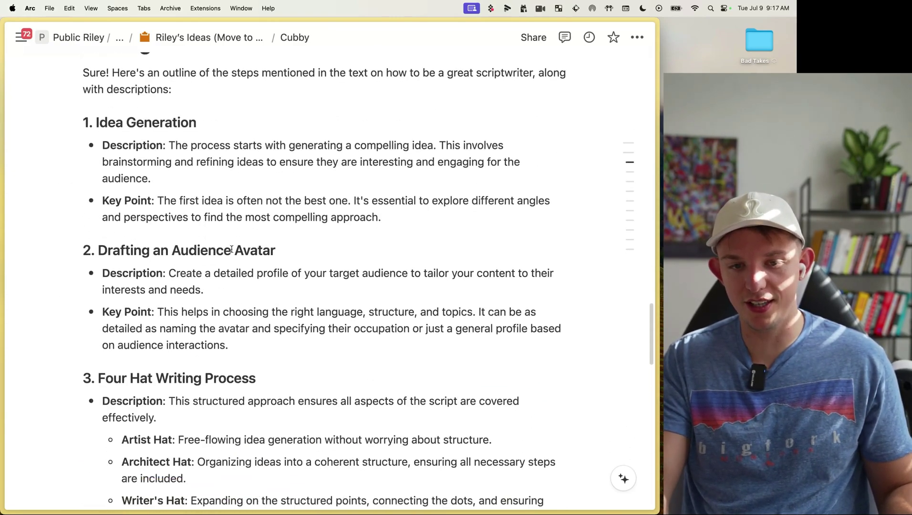
{"action": "scroll", "coordinate": [232, 249], "scroll_direction": "down", "scroll_amount": 1}
{"action": "key", "text": "super+minus"}
{"action": "key", "text": "super+minus"}
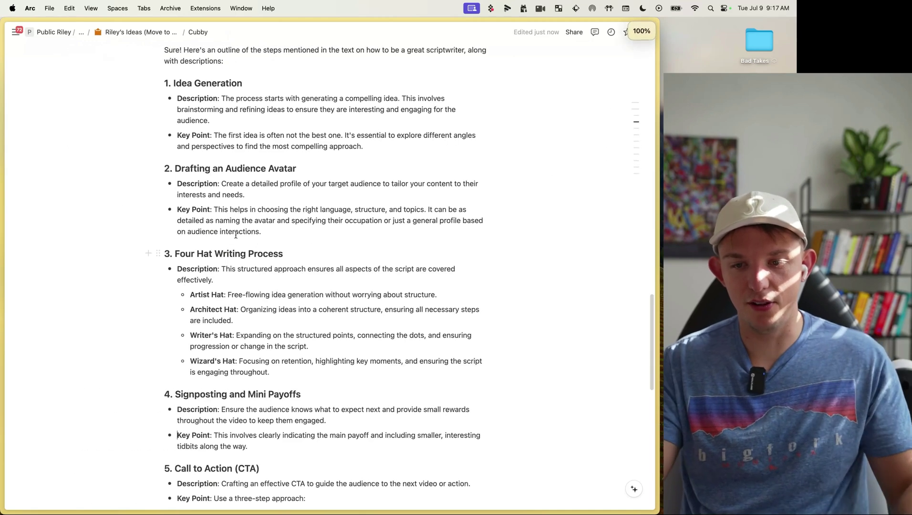
{"action": "scroll", "coordinate": [289, 216], "scroll_direction": "down", "scroll_amount": 1}
{"action": "scroll", "coordinate": [290, 215], "scroll_direction": "up", "scroll_amount": 3}
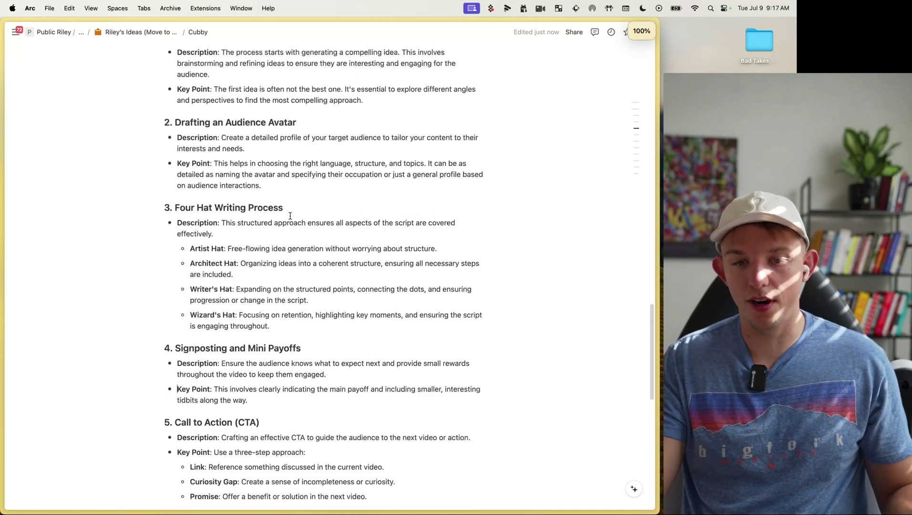
{"action": "mouse_move", "coordinate": [10, 269]}
{"action": "left_click", "coordinate": [32, 335]}
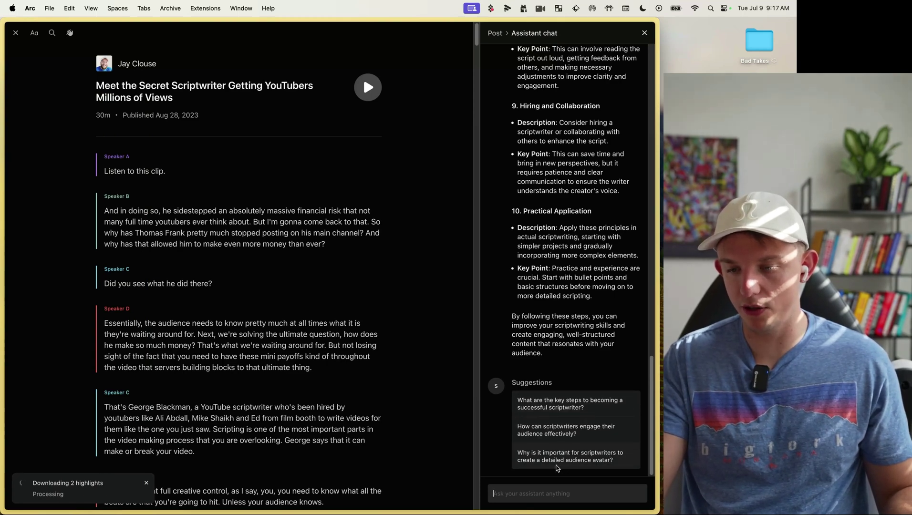
- Ask the assistant why audience avatars matter, then request an interview overview outline citing sources
{"action": "left_click", "coordinate": [603, 461]}
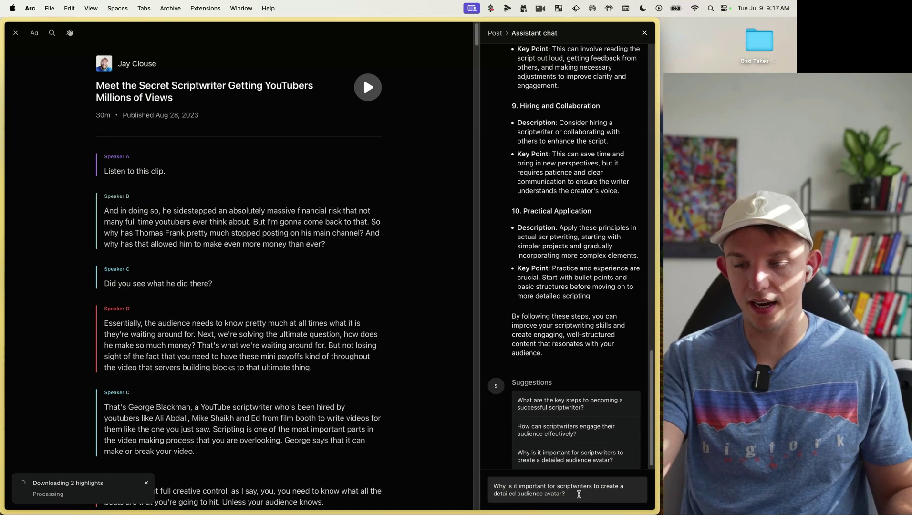
{"action": "key", "text": "Return"}
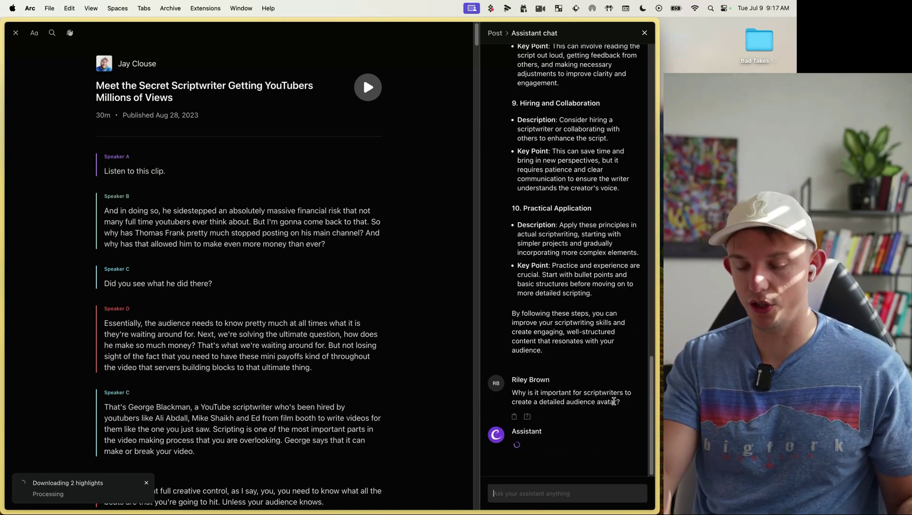
{"action": "type", "text": "do an "}
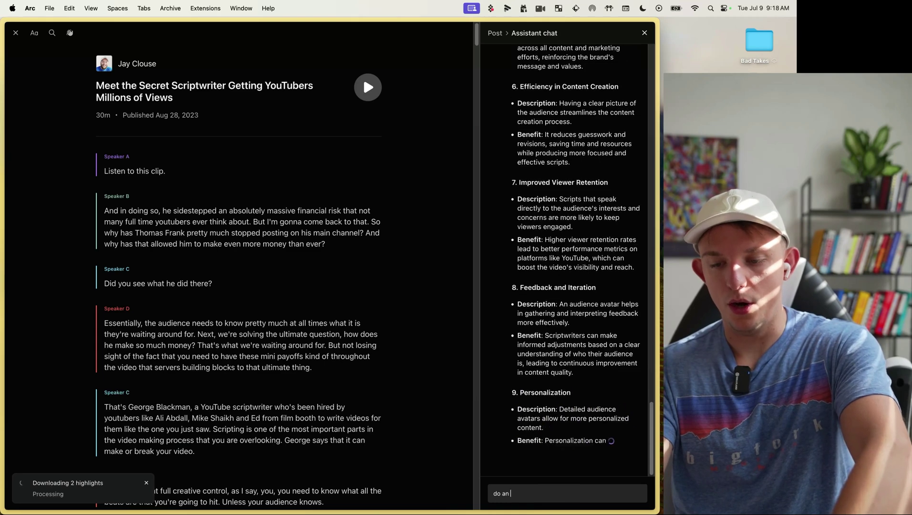
{"action": "type", "text": "overview out"}
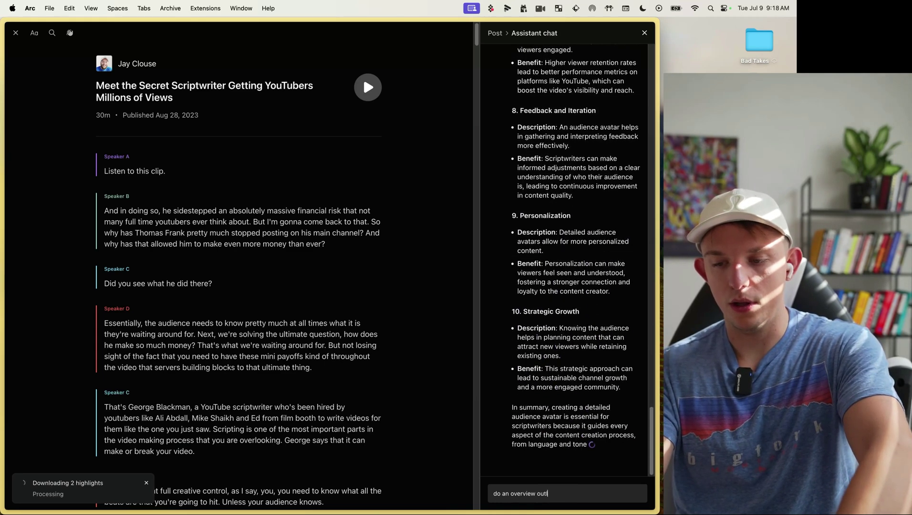
{"action": "type", "text": "line of the and site sources"}
{"action": "type", "text": "inter"}
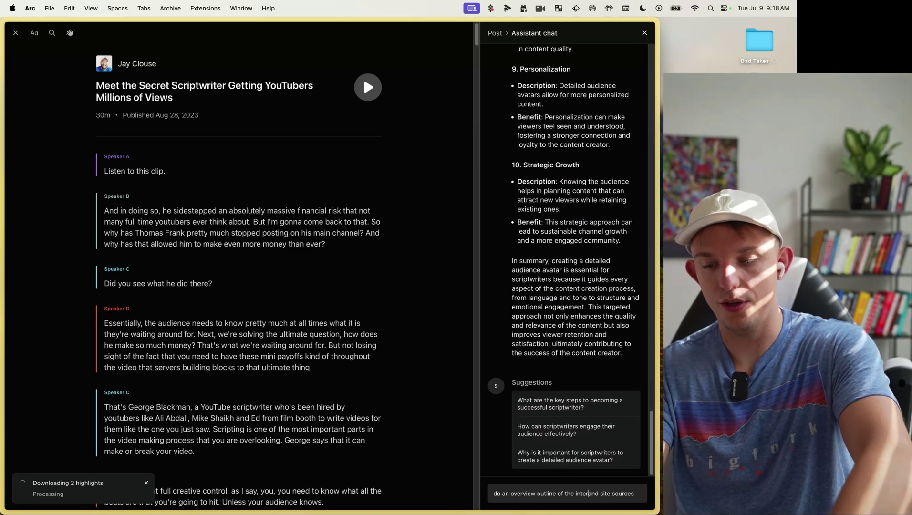
{"action": "type", "text": "view"}
{"action": "key", "text": "Return"}
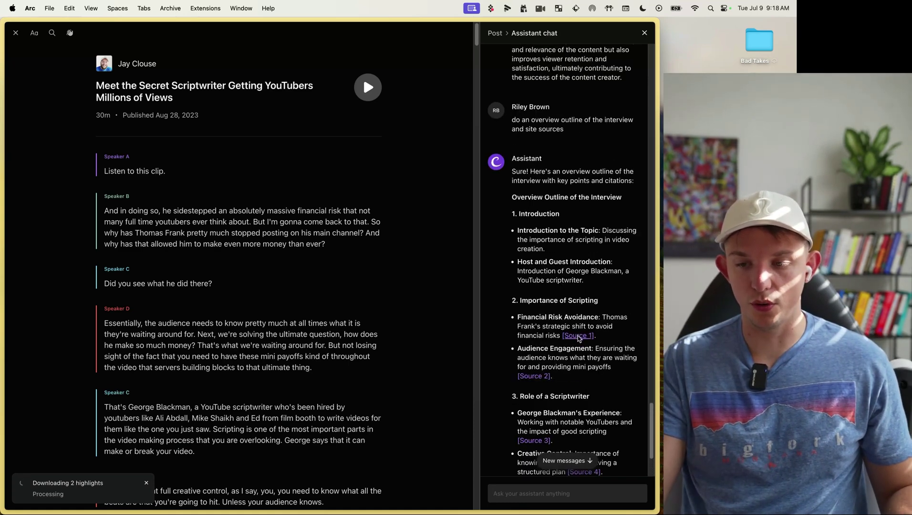
- Check the outline's cited sources 1, 3, the four-hat citation, and 15–17 in the transcript
{"action": "left_click", "coordinate": [579, 340]}
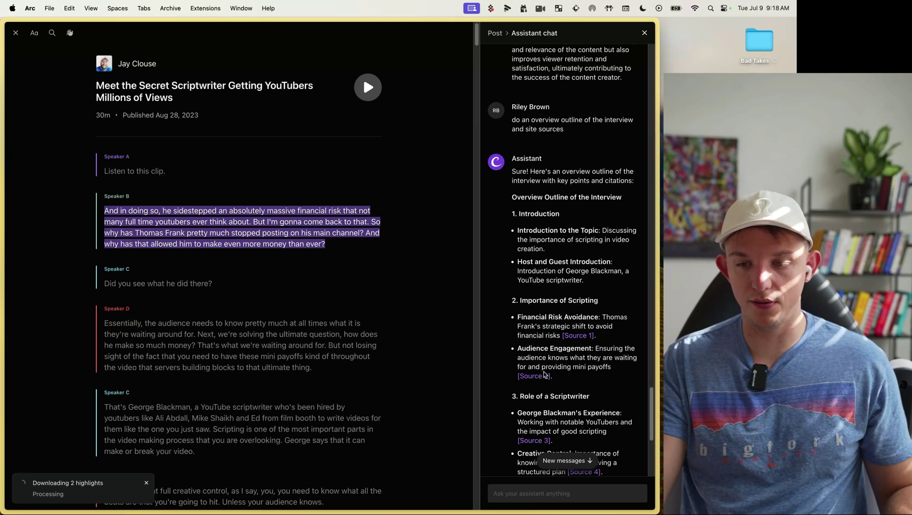
{"action": "scroll", "coordinate": [545, 375], "scroll_direction": "down", "scroll_amount": 3}
{"action": "left_click", "coordinate": [534, 361]}
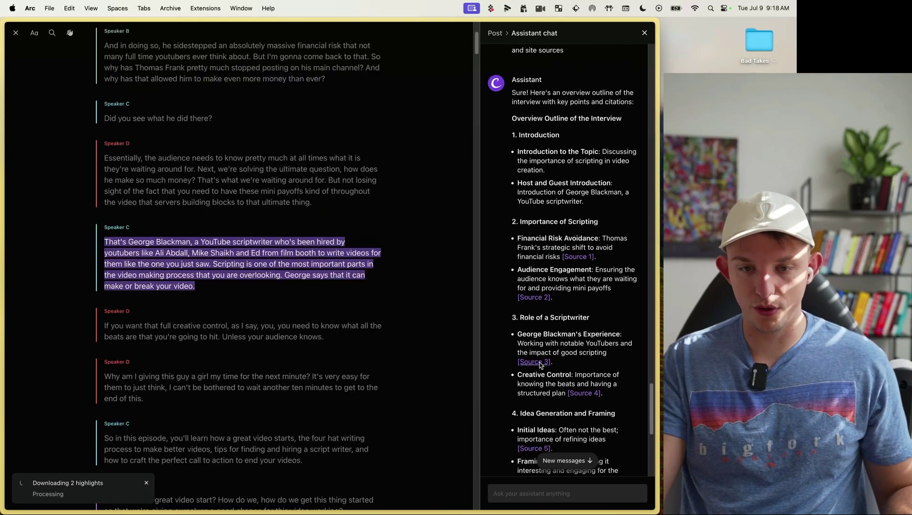
{"action": "scroll", "coordinate": [544, 353], "scroll_direction": "down", "scroll_amount": 5}
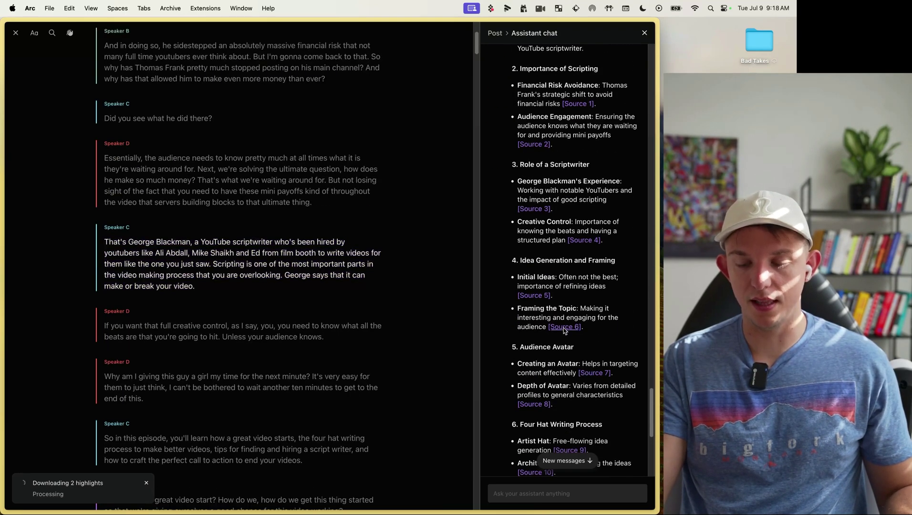
{"action": "scroll", "coordinate": [564, 331], "scroll_direction": "down", "scroll_amount": 5}
{"action": "left_click", "coordinate": [570, 307]}
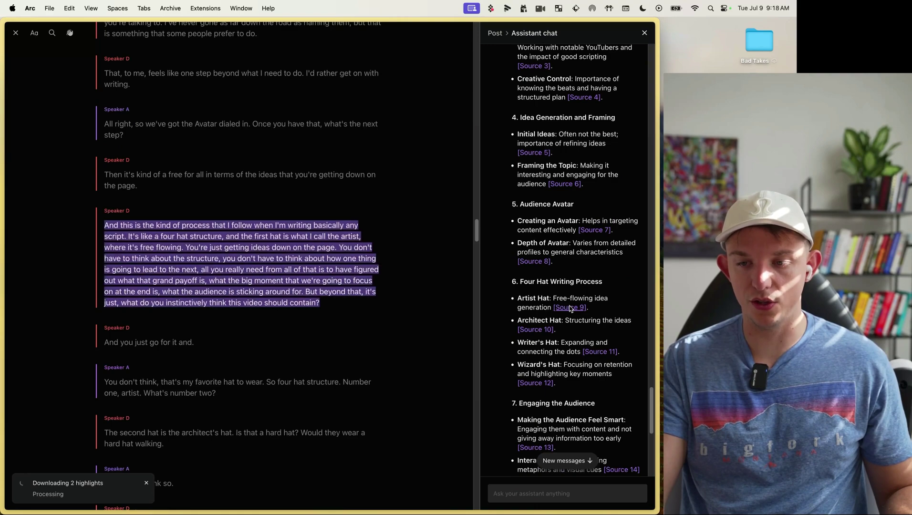
{"action": "scroll", "coordinate": [570, 308], "scroll_direction": "down", "scroll_amount": 5}
{"action": "scroll", "coordinate": [591, 293], "scroll_direction": "up", "scroll_amount": 4}
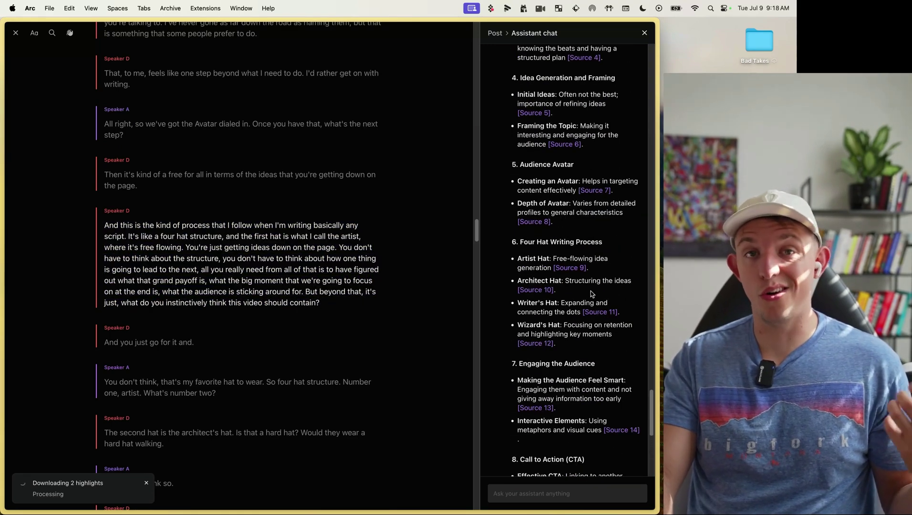
{"action": "scroll", "coordinate": [592, 293], "scroll_direction": "down", "scroll_amount": 7}
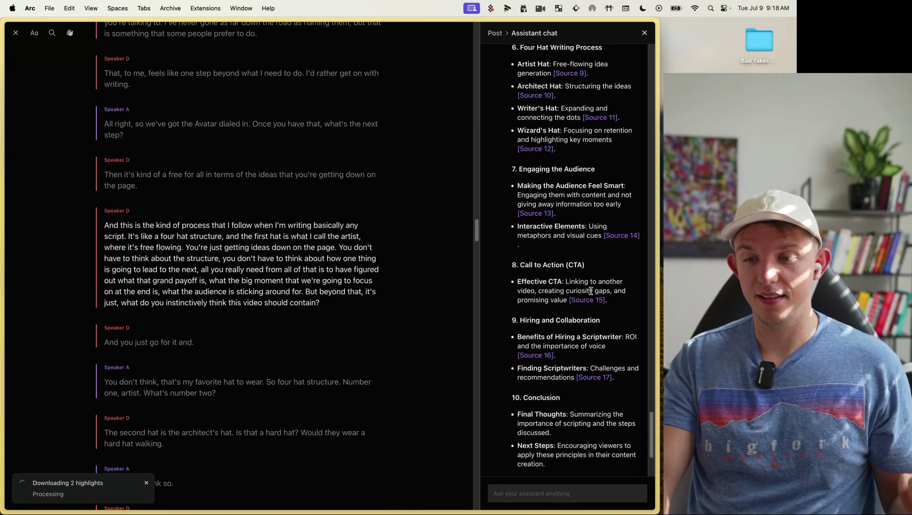
{"action": "left_click", "coordinate": [591, 304]}
{"action": "left_click", "coordinate": [535, 355]}
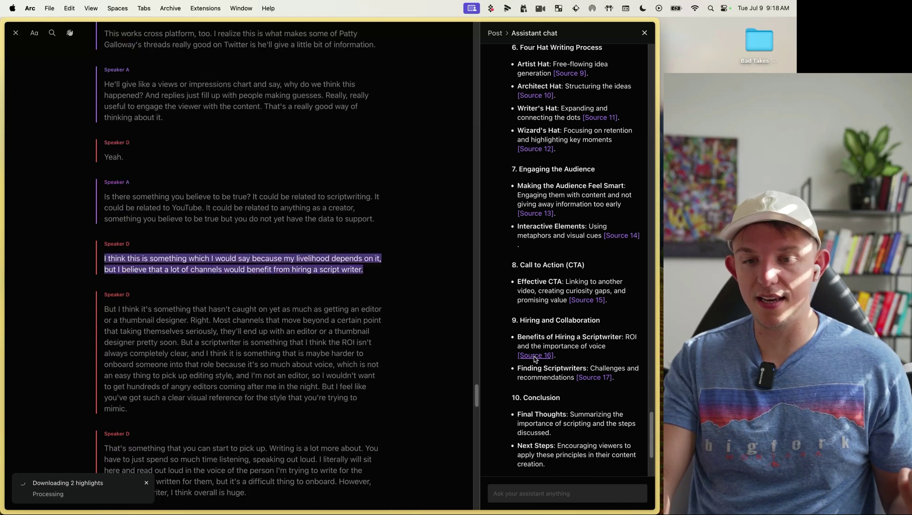
{"action": "left_click", "coordinate": [602, 381]}
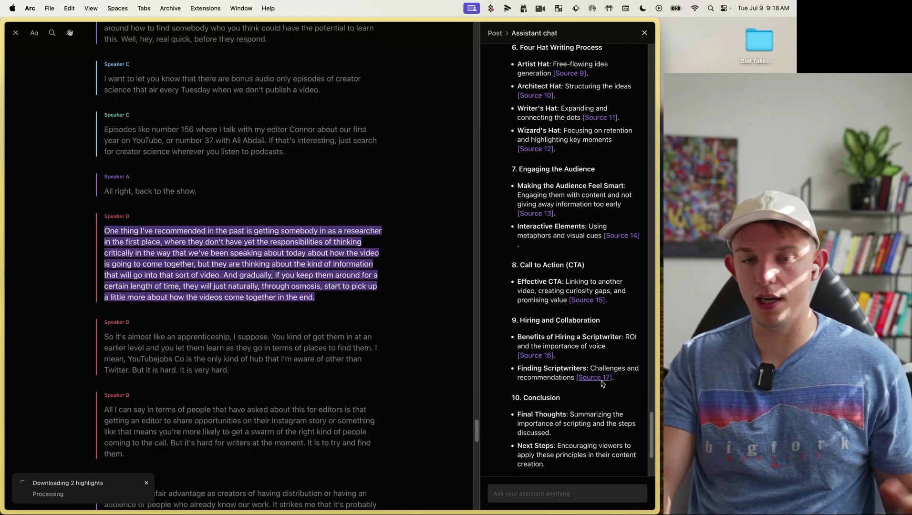
- Highlight the cited transcript passages on hiring a researcher, giving away payoffs, and the writer's hat
{"action": "left_click_drag", "start_coordinate": [340, 298], "coordinate": [104, 230]}
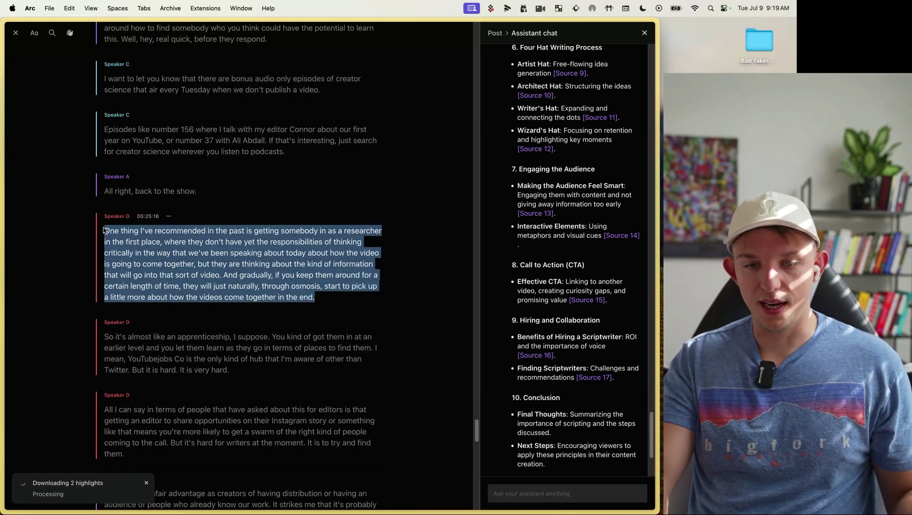
{"action": "left_click", "coordinate": [249, 210]}
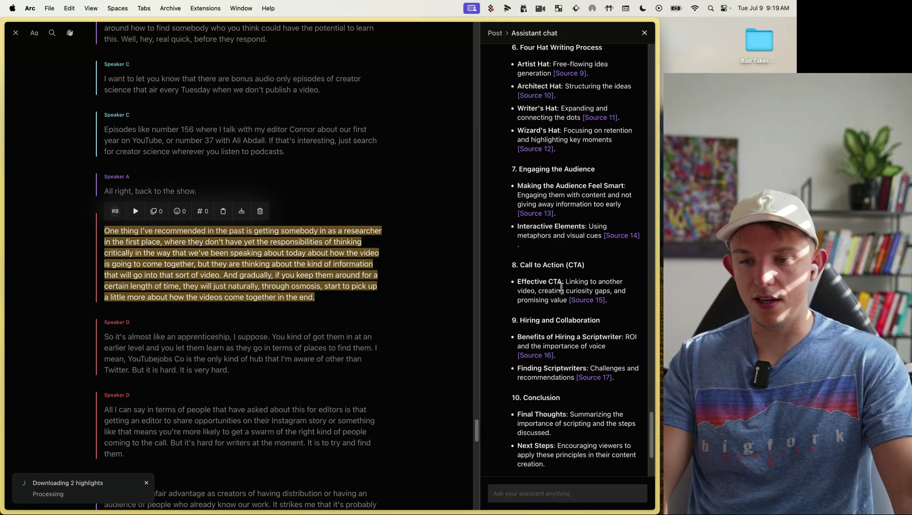
{"action": "left_click", "coordinate": [621, 236]}
{"action": "scroll", "coordinate": [244, 173], "scroll_direction": "up", "scroll_amount": 2}
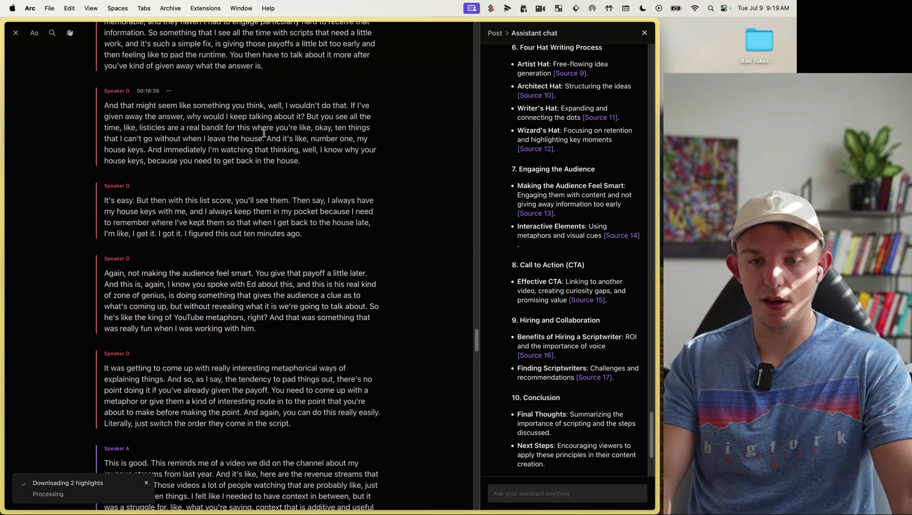
{"action": "left_click_drag", "start_coordinate": [313, 161], "coordinate": [88, 105]}
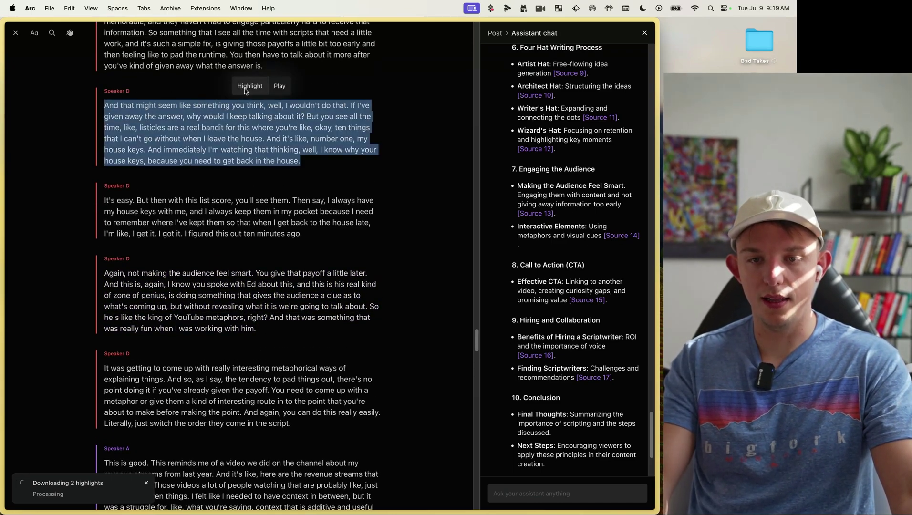
{"action": "left_click", "coordinate": [246, 88]}
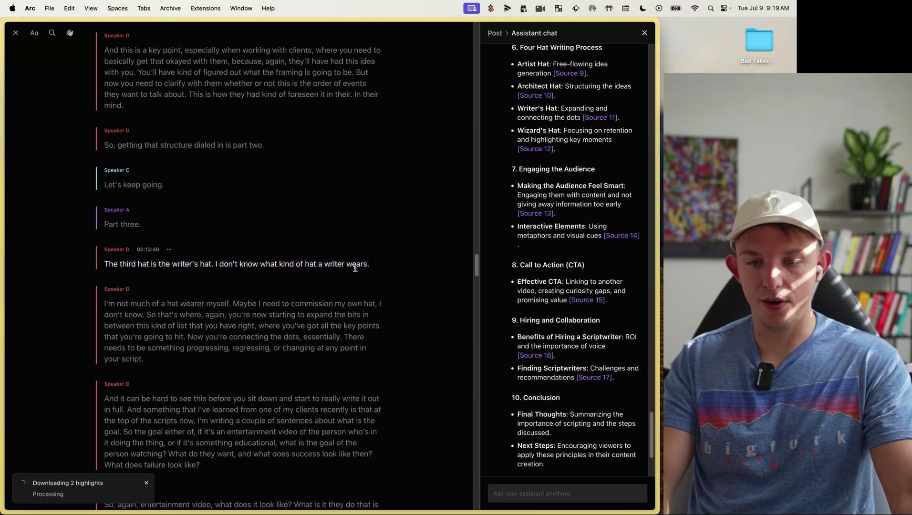
{"action": "left_click_drag", "start_coordinate": [363, 264], "coordinate": [105, 263]}
{"action": "left_click", "coordinate": [248, 245]}
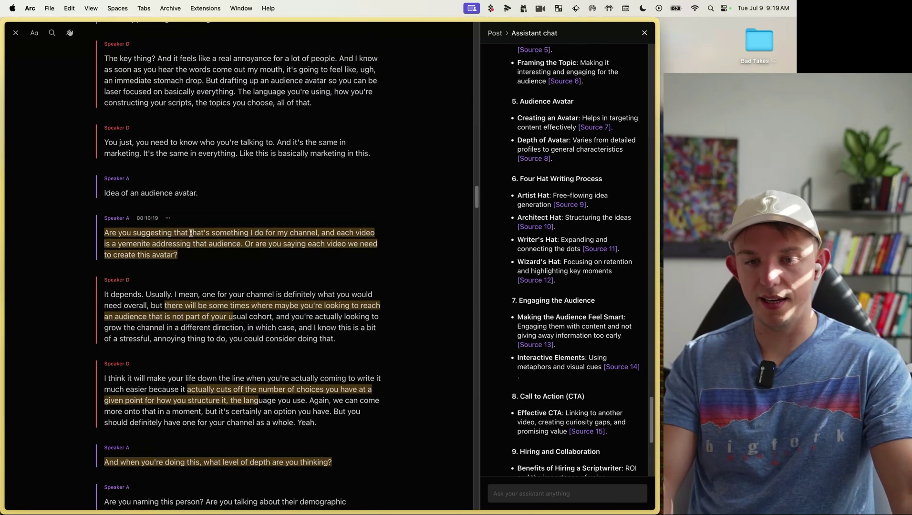
- Download all 8 highlights of the Secret Scriptwriter post as video clips from the Post menu
{"action": "right_click", "coordinate": [192, 235]}
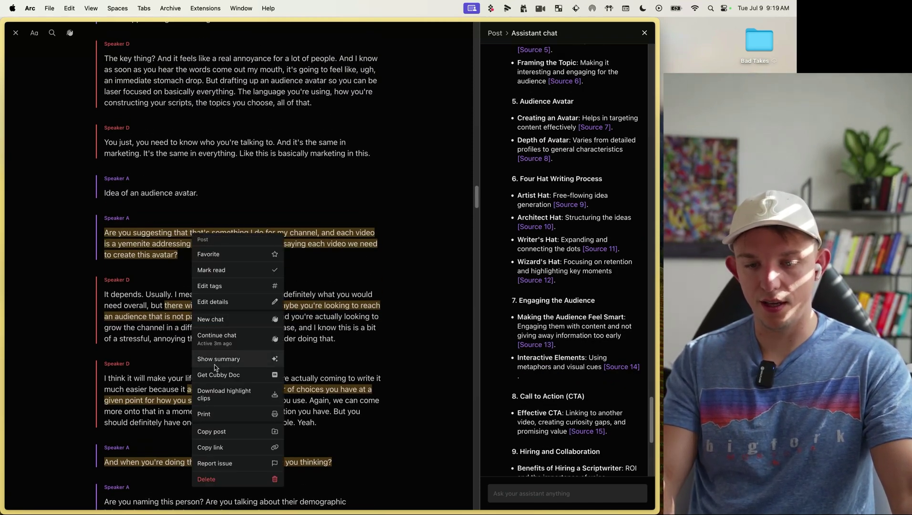
{"action": "left_click", "coordinate": [217, 399]}
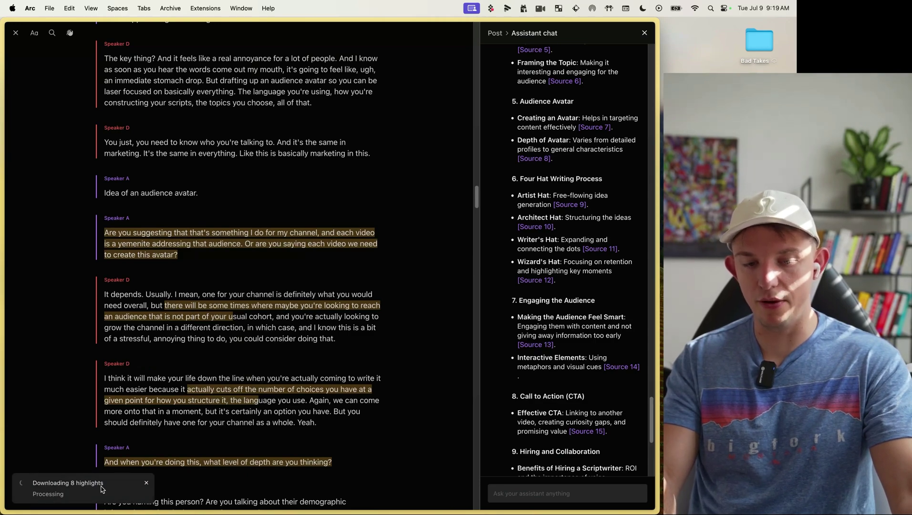
{"action": "scroll", "coordinate": [100, 492], "scroll_direction": "down", "scroll_amount": 8}
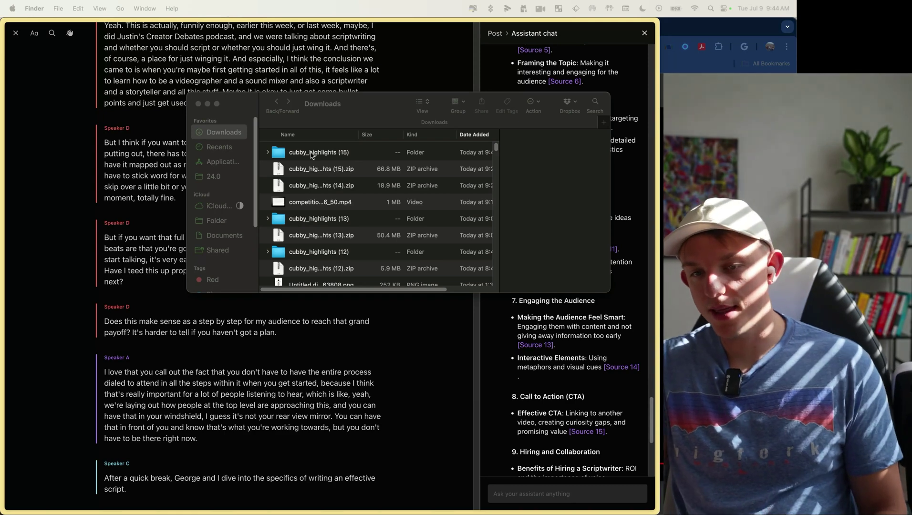
- Open the cubby_highlights (15) folder and select its eight Secret Scriptwriter MP4 clips
{"action": "double_click", "coordinate": [311, 153]}
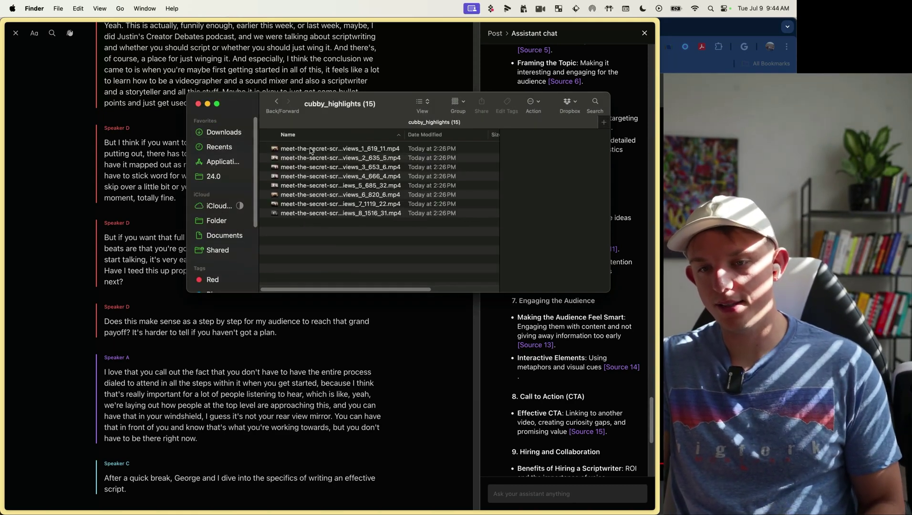
{"action": "left_click", "coordinate": [311, 151]}
{"action": "left_click", "coordinate": [313, 214], "text": "shift"}
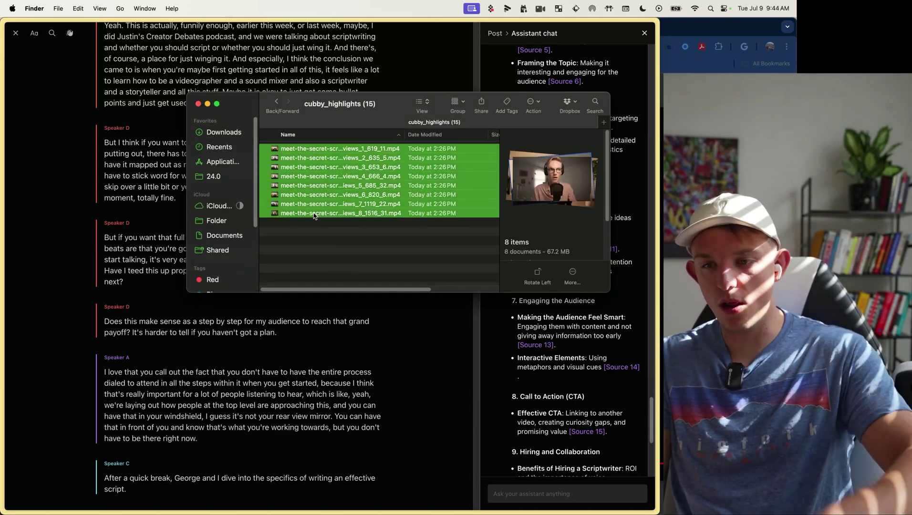
{"action": "left_click", "coordinate": [315, 219]}
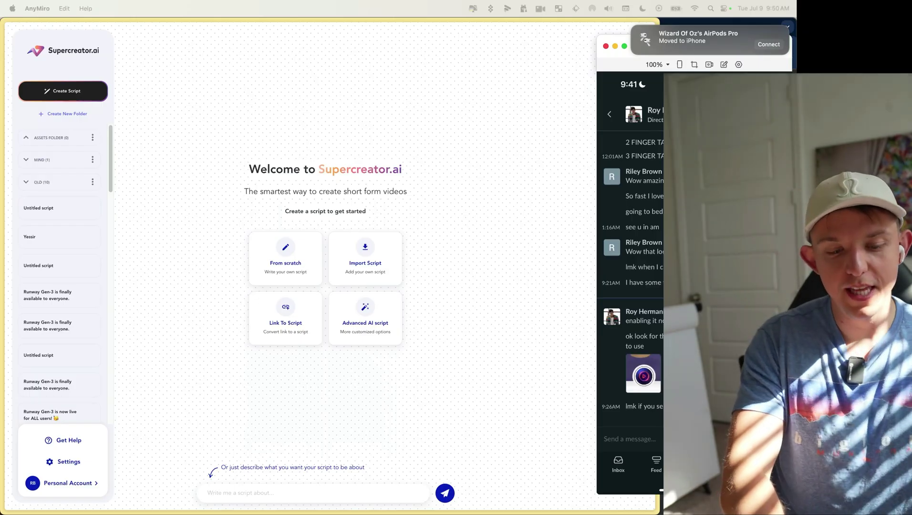
- Enlarge the Supercreator.ai page and start a new script from scratch
{"action": "left_click", "coordinate": [463, 175]}
{"action": "key", "text": "super+equal"}
{"action": "key", "text": "super+equal"}
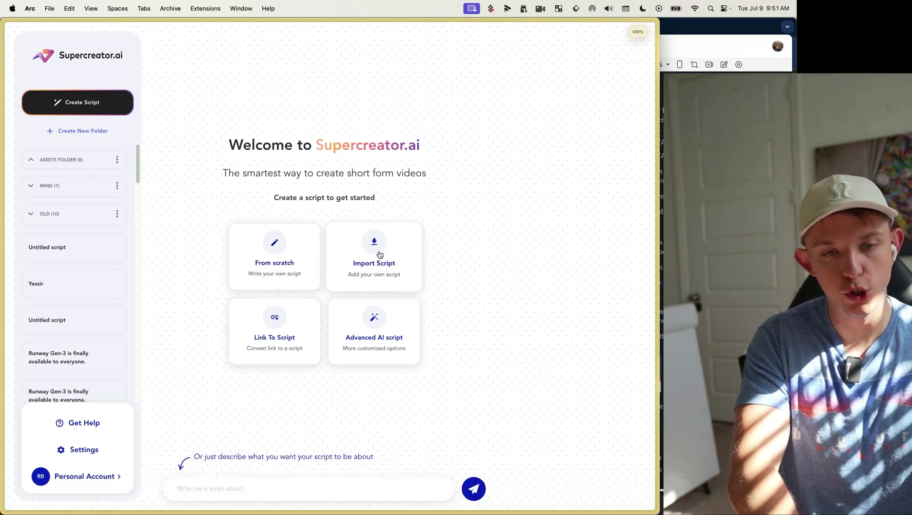
{"action": "left_click", "coordinate": [279, 253]}
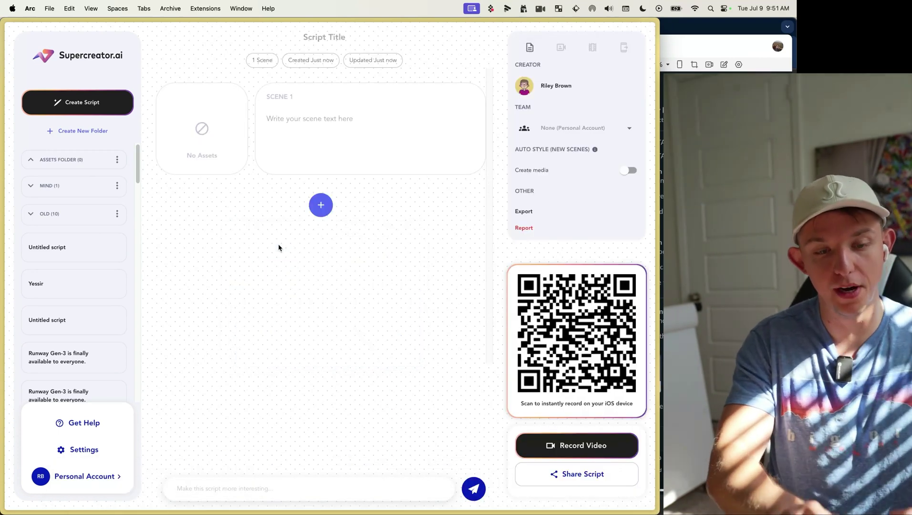
- Drag the highlight clips from Finder into Scenes 1–8, adding scenes as needed
{"action": "key", "text": "super+Tab"}
{"action": "left_click_drag", "start_coordinate": [512, 126], "coordinate": [201, 139]}
{"action": "left_click", "coordinate": [318, 210]}
{"action": "left_click", "coordinate": [319, 210]}
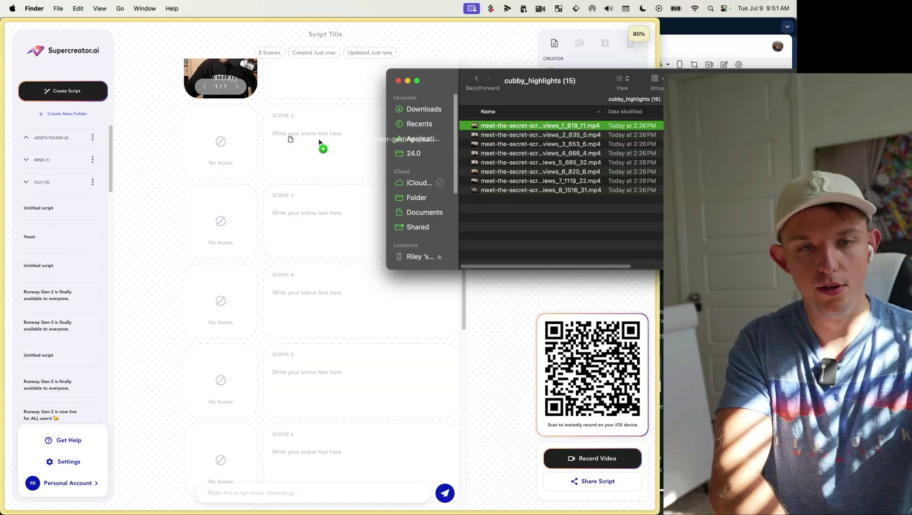
{"action": "left_click_drag", "start_coordinate": [321, 146], "coordinate": [234, 149]}
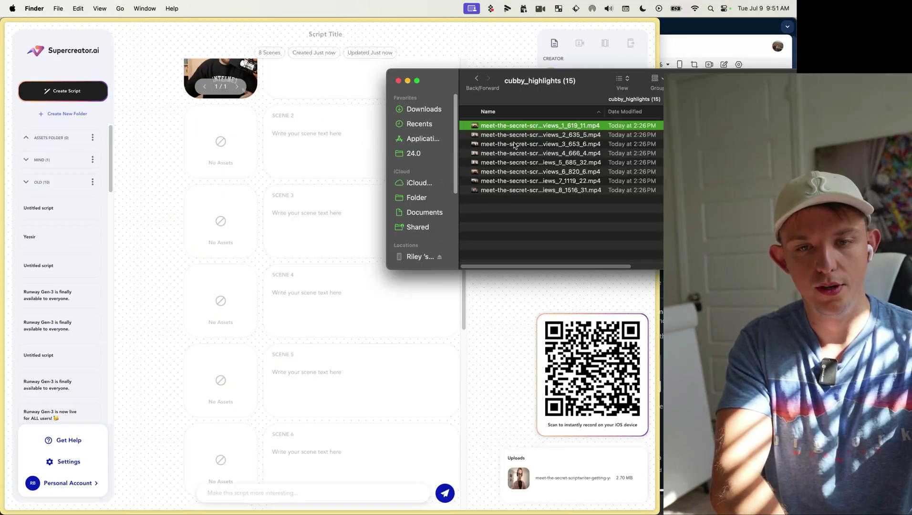
{"action": "left_click_drag", "start_coordinate": [514, 146], "coordinate": [234, 243]}
{"action": "left_click_drag", "start_coordinate": [540, 190], "coordinate": [217, 461]}
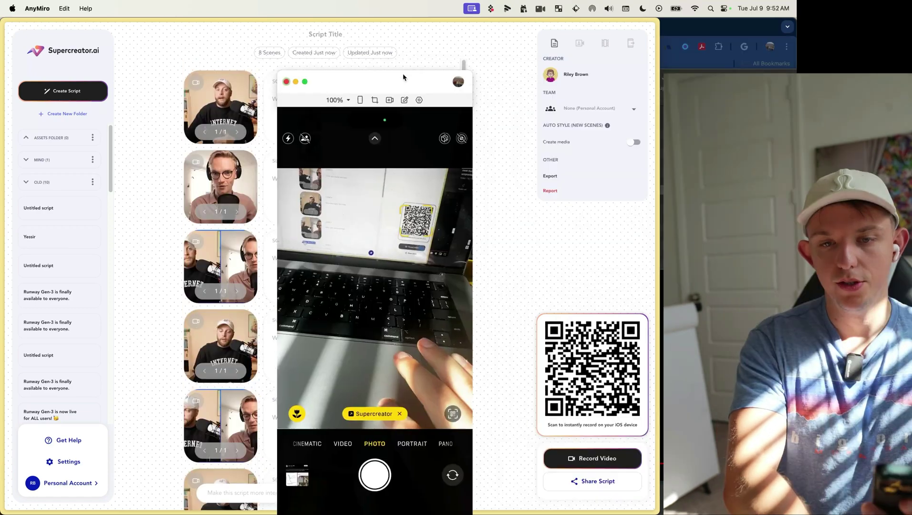
{"action": "left_click_drag", "start_coordinate": [405, 86], "coordinate": [365, 56]}
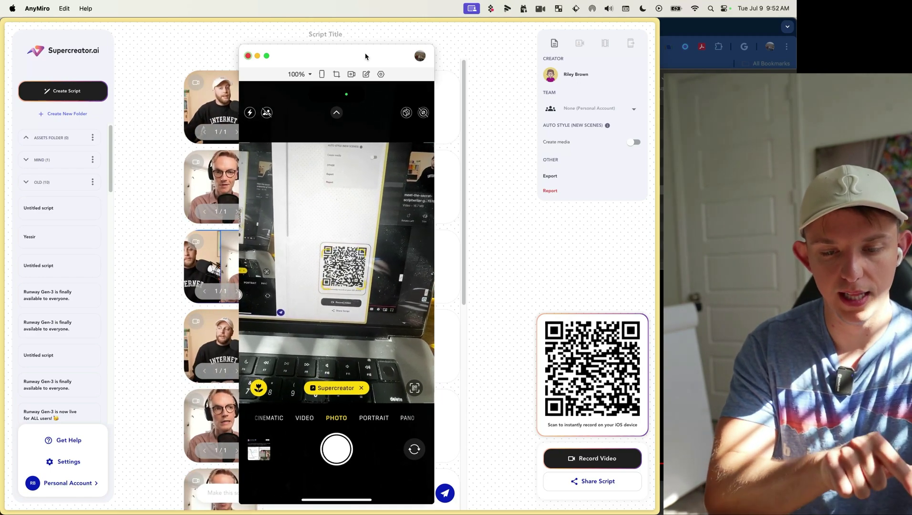
- Reposition the mirrored iPhone window and start creating a video from the 'video' script
{"action": "left_click_drag", "start_coordinate": [365, 56], "coordinate": [353, 34]}
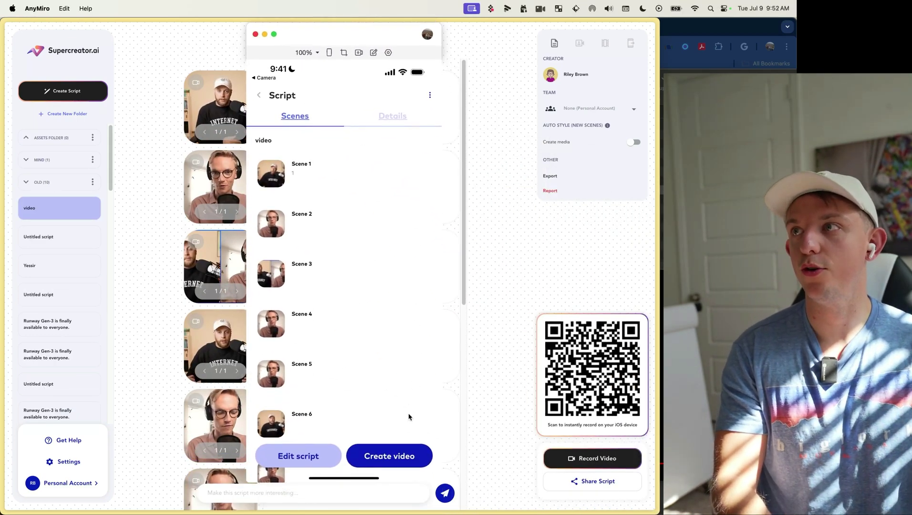
{"action": "left_click", "coordinate": [398, 461]}
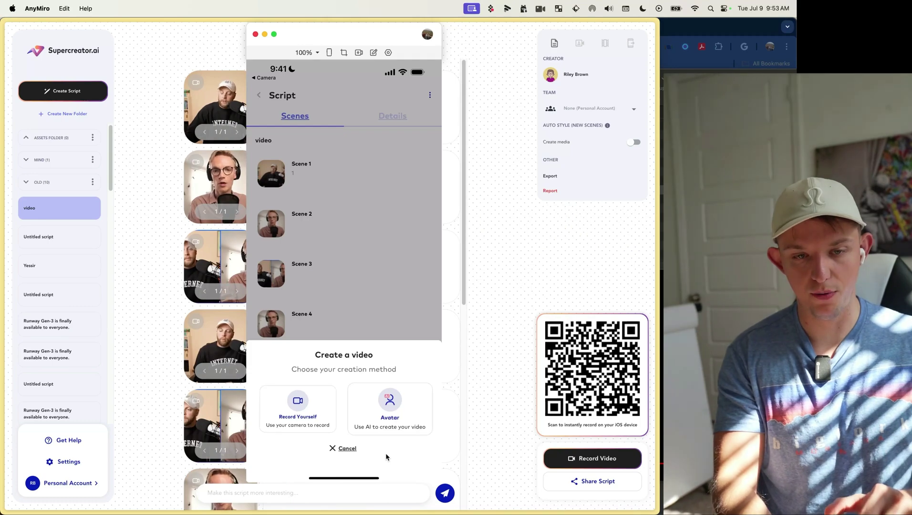